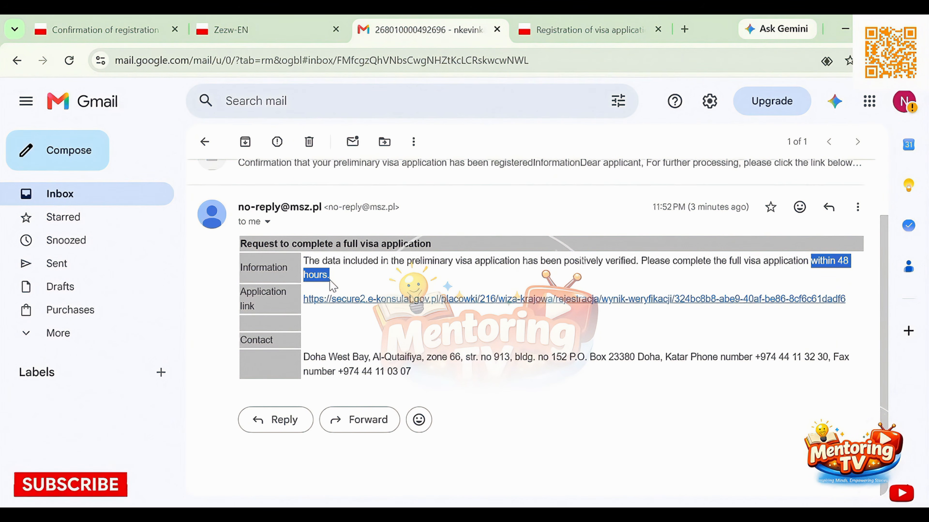
Follow the application link in the visa verification e-mail and open the full national visa application form
{"action": "left_click", "coordinate": [507, 299]}
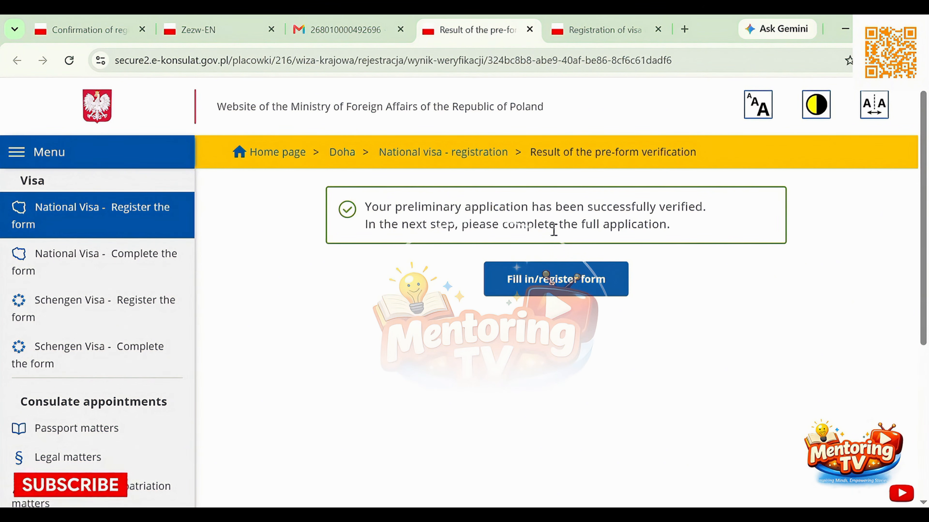
{"action": "left_click", "coordinate": [537, 281]}
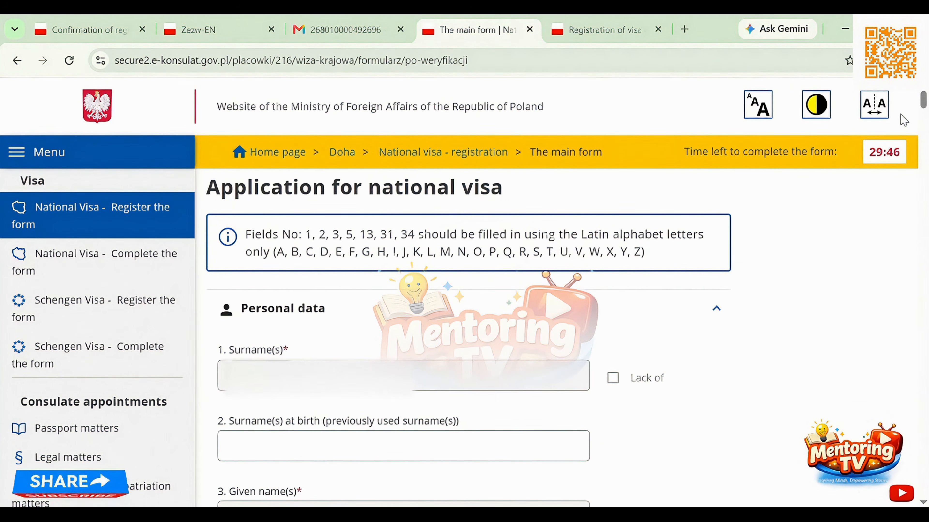
Fill in the applicant's date of birth in field 4 by picking the year, month and day from the calendar
{"action": "mouse_move", "coordinate": [925, 101]}
{"action": "left_mouse_down"}
{"action": "mouse_move", "coordinate": [926, 128]}
{"action": "mouse_move", "coordinate": [927, 107]}
{"action": "mouse_move", "coordinate": [928, 116]}
{"action": "left_mouse_up"}
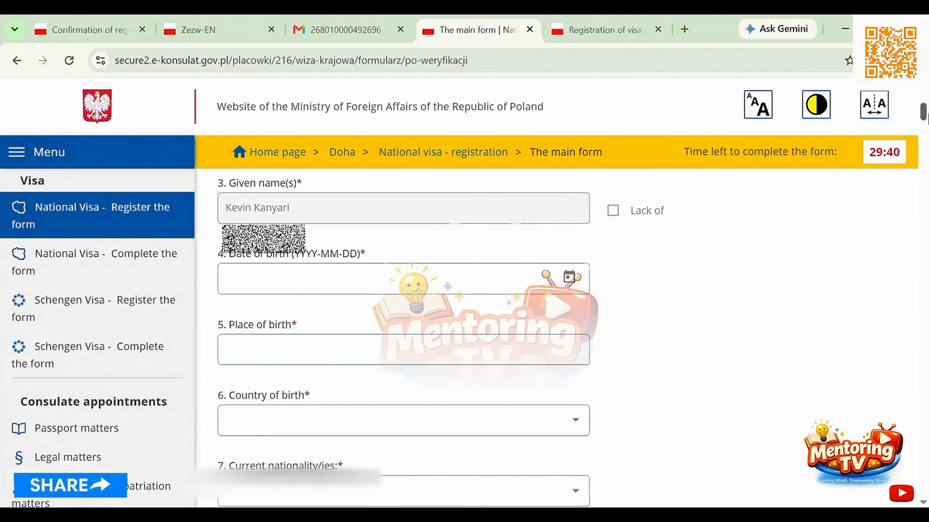
{"action": "left_click", "coordinate": [384, 277]}
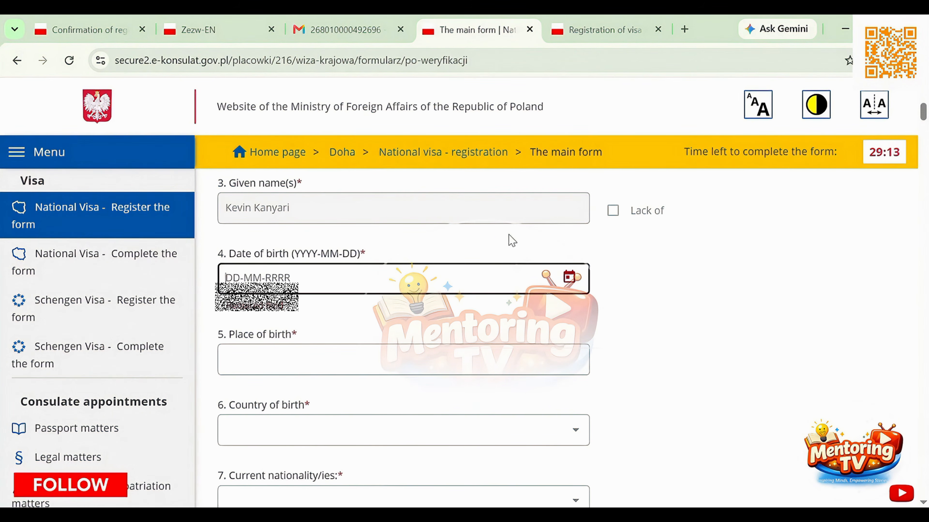
{"action": "left_click", "coordinate": [565, 278]}
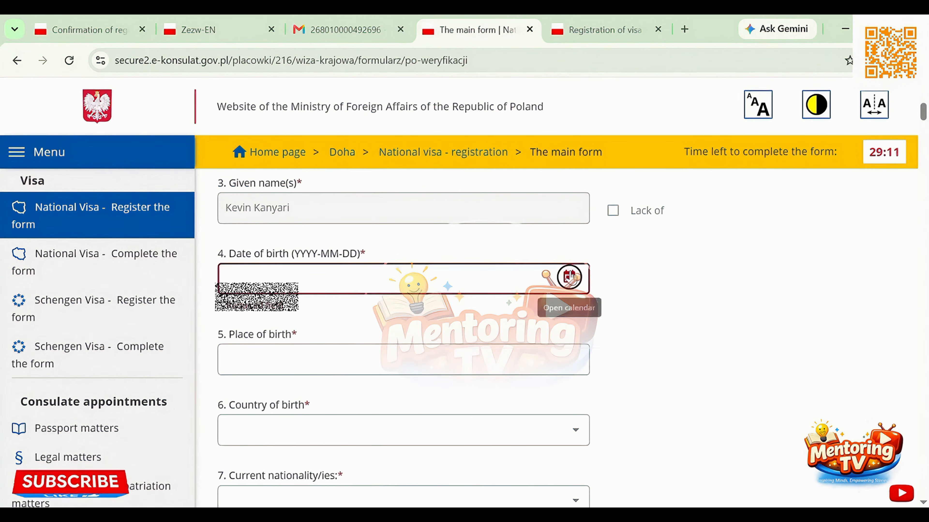
{"action": "left_click", "coordinate": [252, 270]}
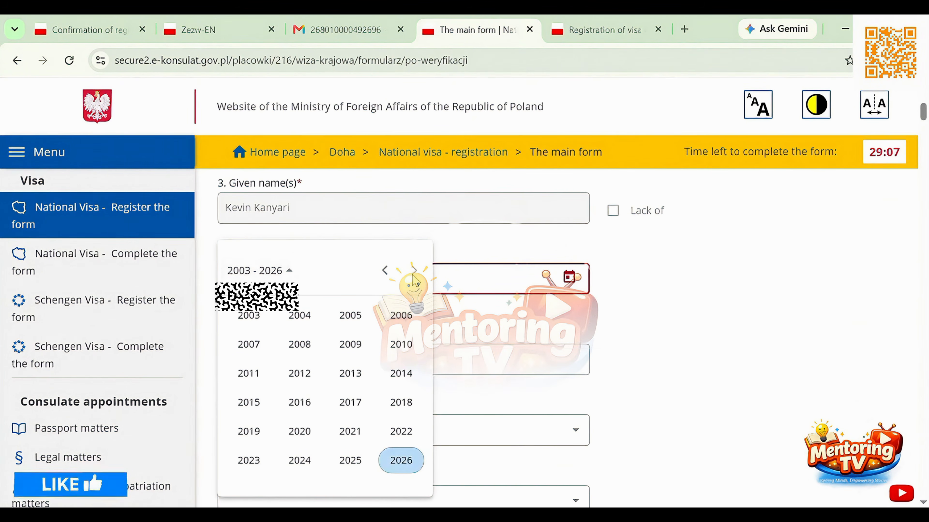
{"action": "left_click", "coordinate": [384, 271]}
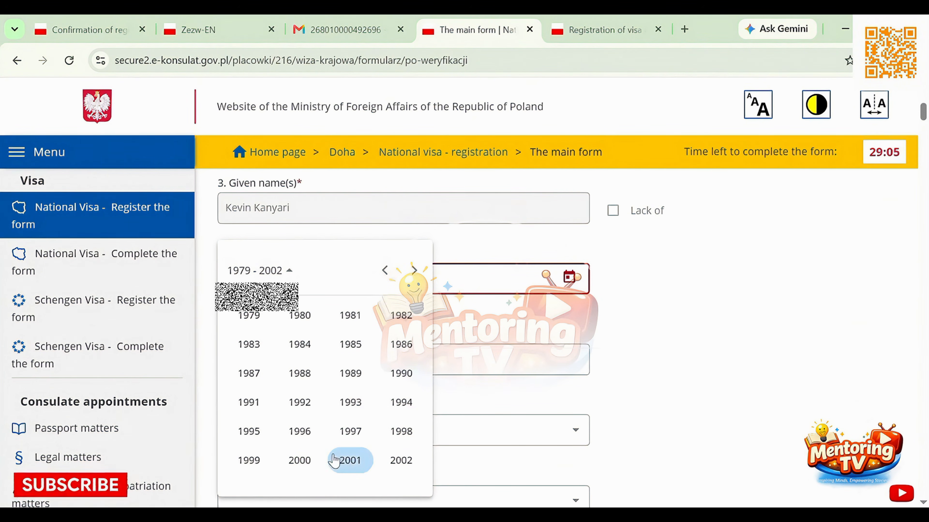
{"action": "left_click", "coordinate": [307, 461]}
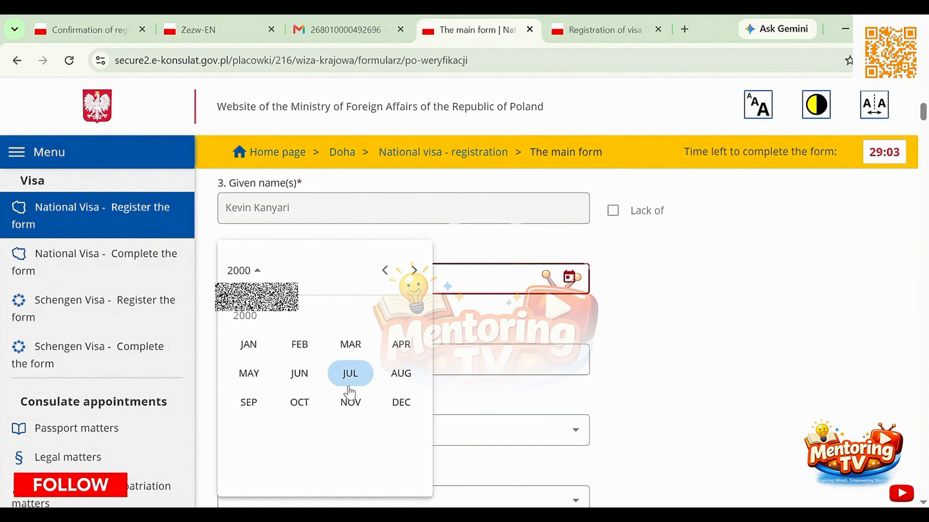
{"action": "left_click", "coordinate": [350, 403]}
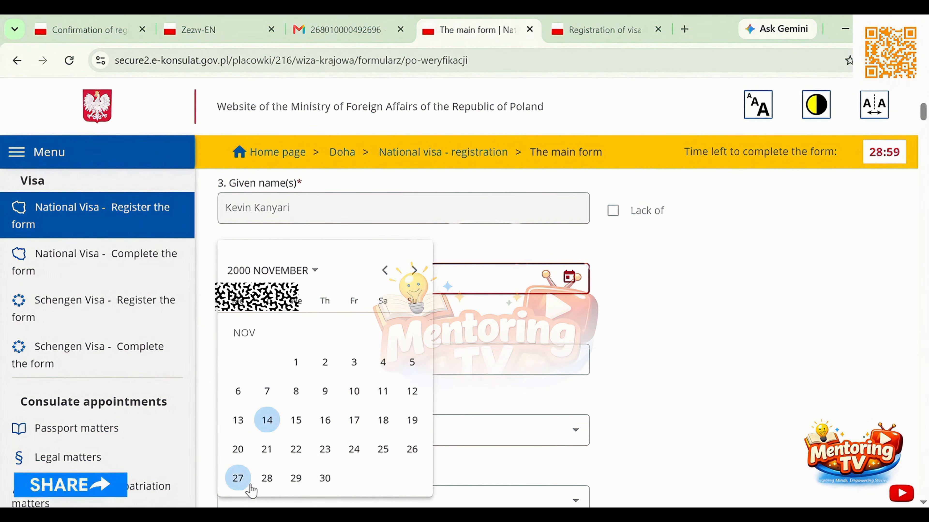
{"action": "left_click", "coordinate": [238, 479]}
Enter MURANGA as the applicant's place of birth in field 5
{"action": "scroll", "coordinate": [418, 366], "scroll_direction": "down", "scroll_amount": 2}
{"action": "scroll", "coordinate": [419, 370], "scroll_direction": "down", "scroll_amount": 2}
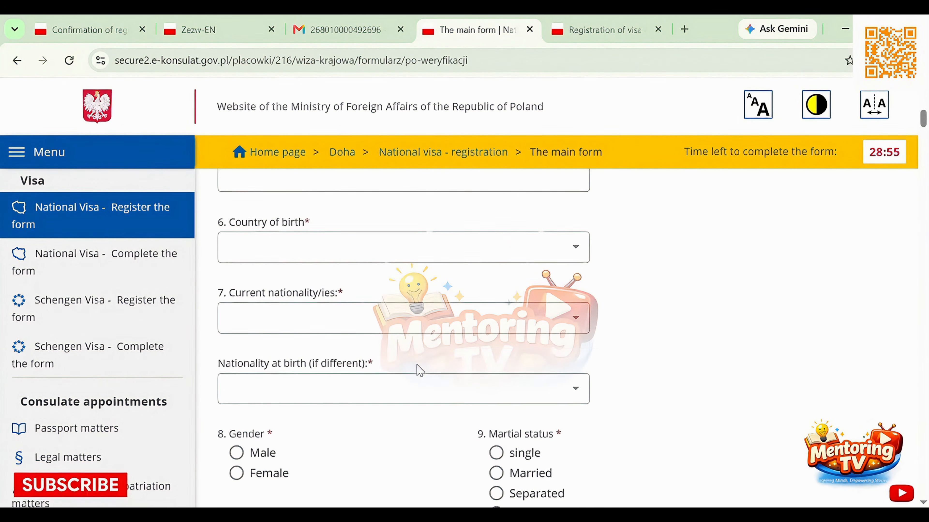
{"action": "scroll", "coordinate": [417, 366], "scroll_direction": "up", "scroll_amount": 1}
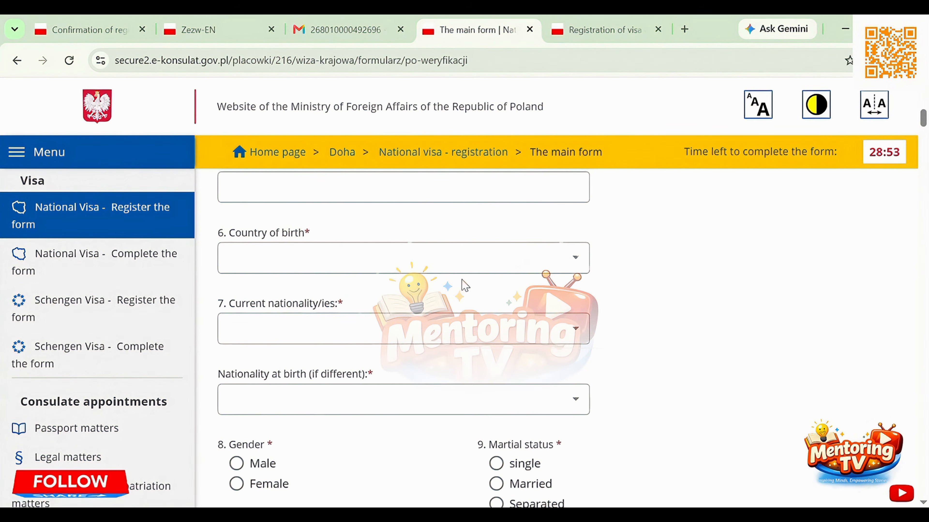
{"action": "scroll", "coordinate": [464, 285], "scroll_direction": "up", "scroll_amount": 1}
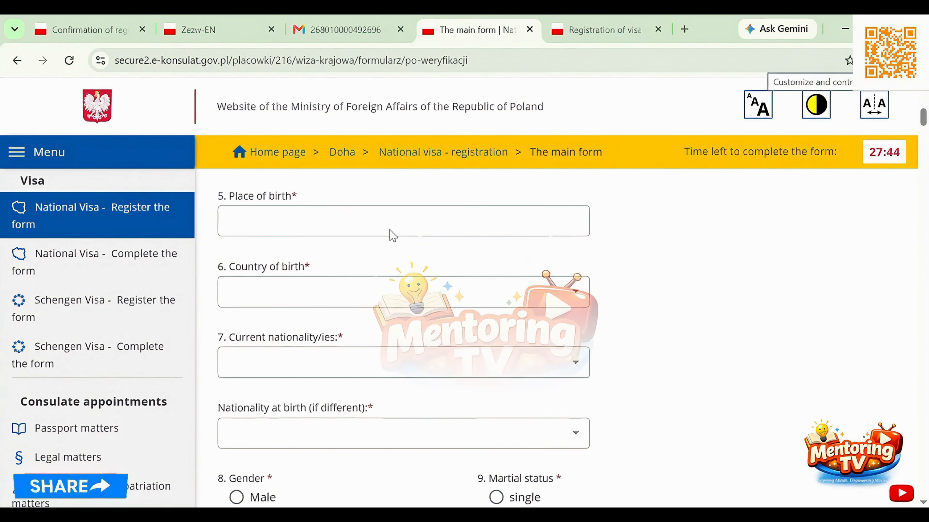
{"action": "left_click", "coordinate": [392, 236]}
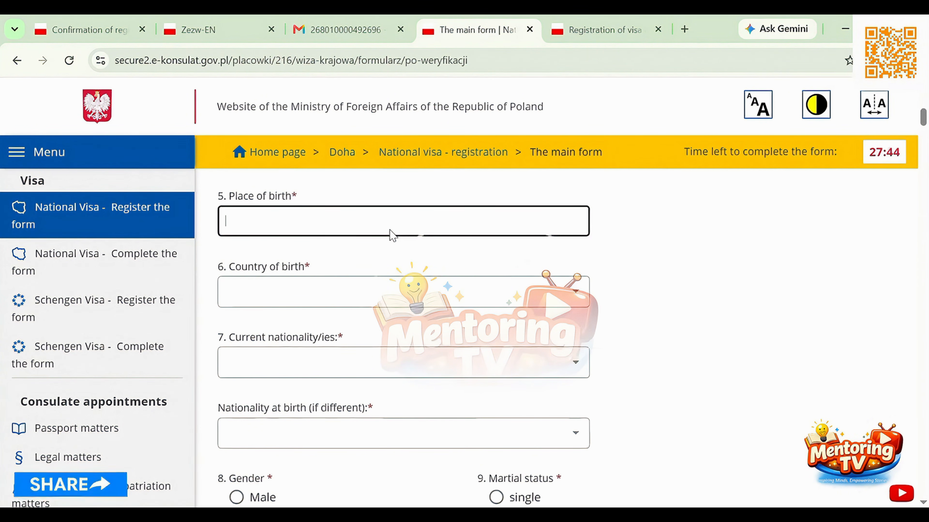
{"action": "type", "text": "MURANGA"}
Set the country of birth in field 6 to KENYA
{"action": "left_click", "coordinate": [354, 295]}
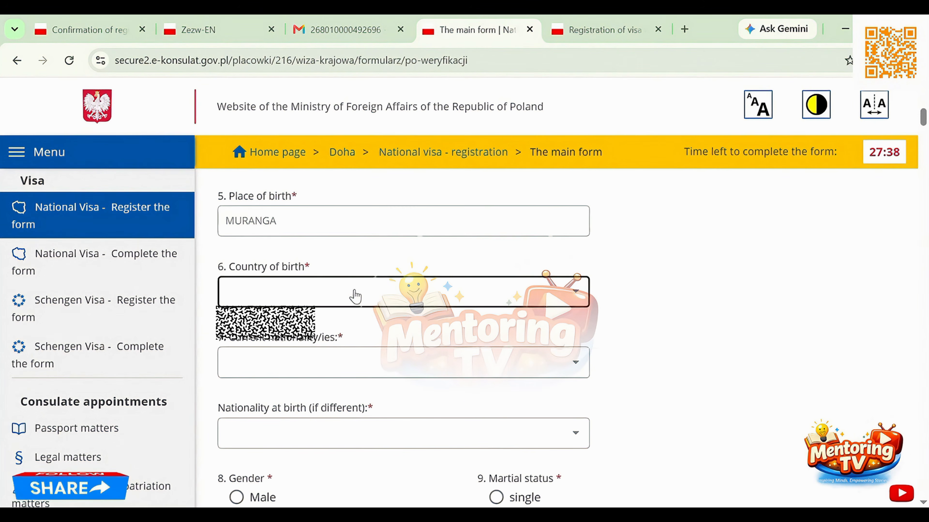
{"action": "key", "text": "k"}
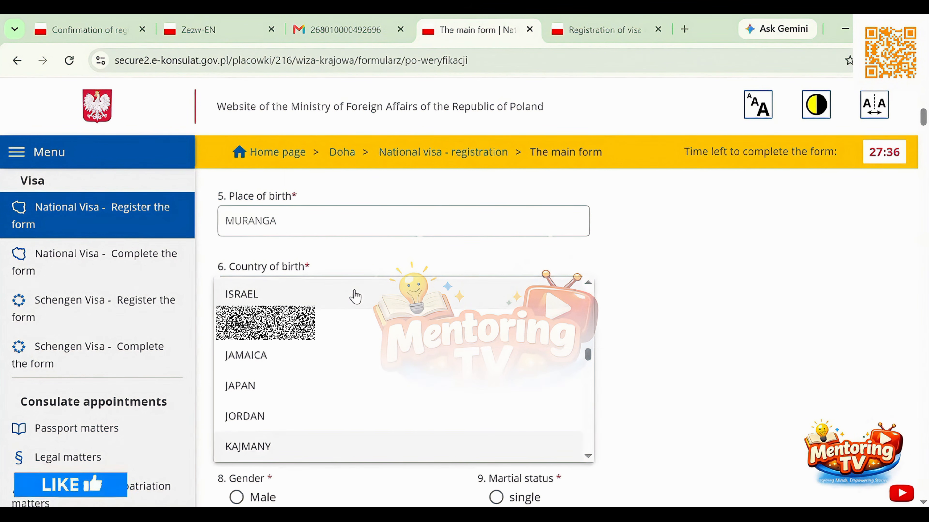
{"action": "key", "text": "Down"}
{"action": "key", "text": "Down"}
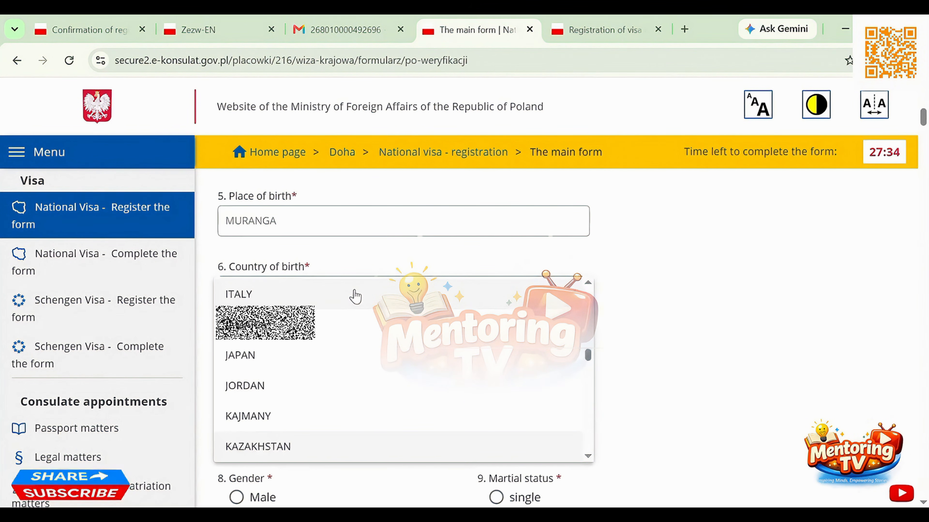
{"action": "key", "text": "Return"}
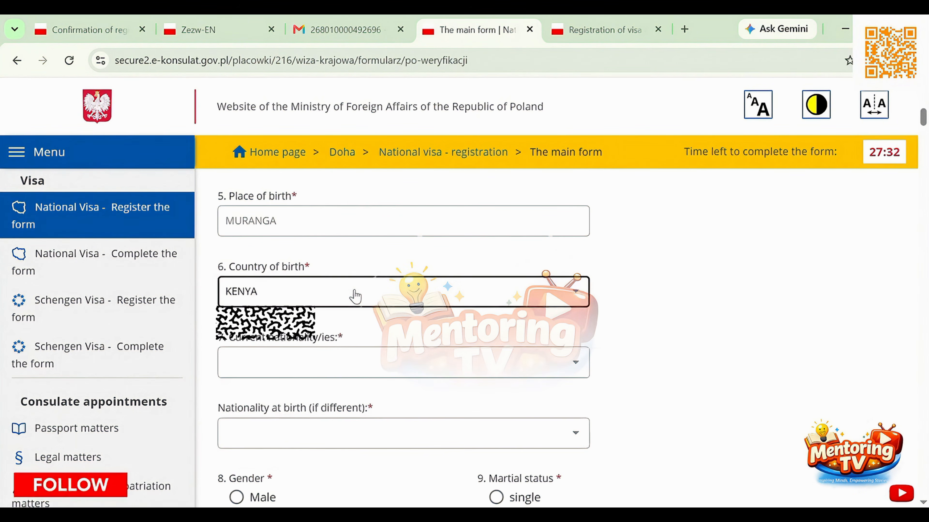
Set both the current nationality and the nationality at birth to KENYA
{"action": "left_click", "coordinate": [344, 374]}
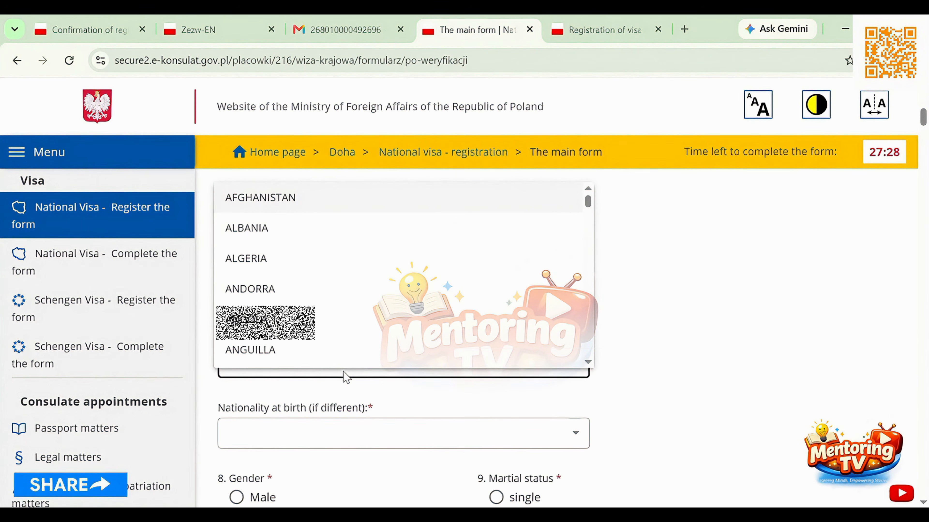
{"action": "key", "text": "k"}
{"action": "key", "text": "k"}
{"action": "key", "text": "k"}
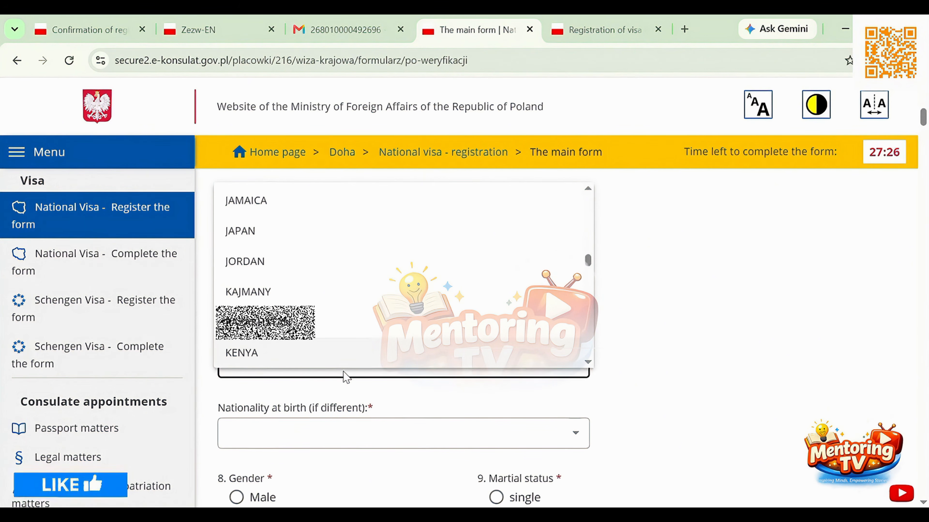
{"action": "key", "text": "Return"}
{"action": "scroll", "coordinate": [344, 377], "scroll_direction": "down", "scroll_amount": 4}
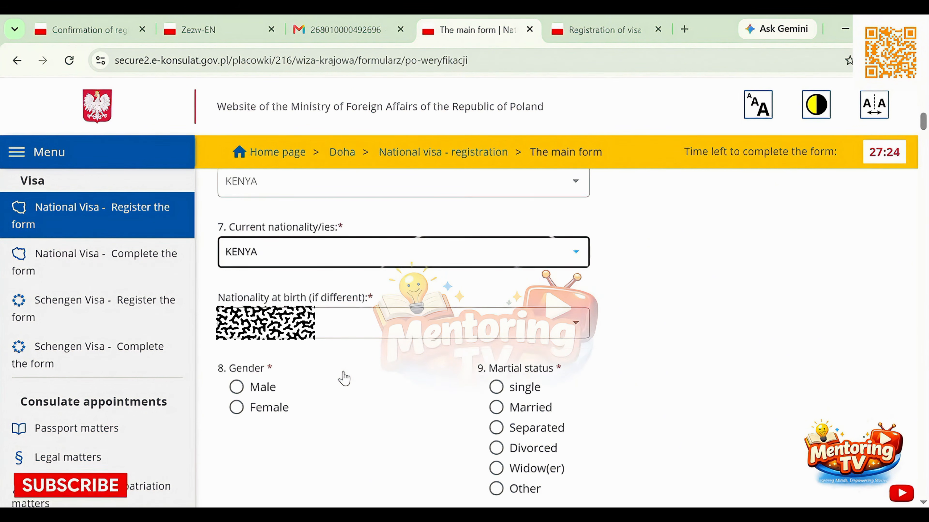
{"action": "left_click", "coordinate": [350, 309]}
{"action": "type", "text": "kenya"}
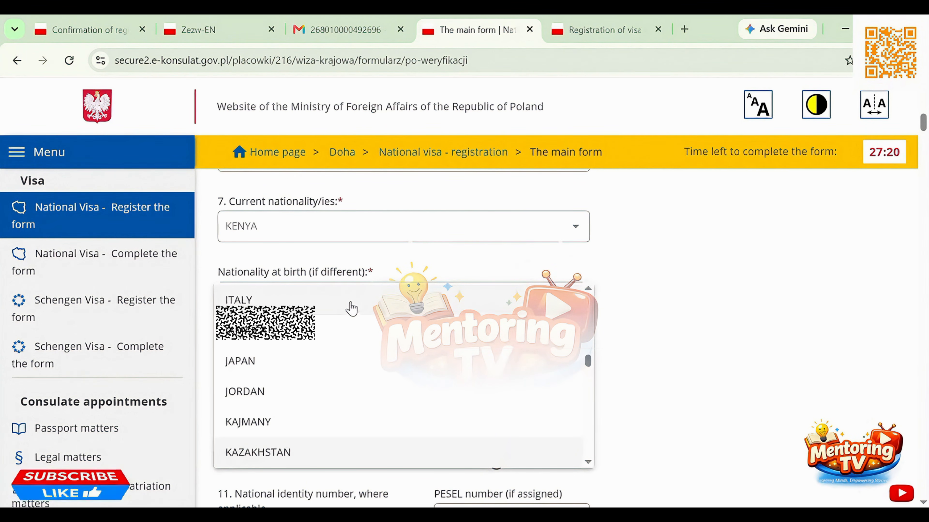
{"action": "key", "text": "Return"}
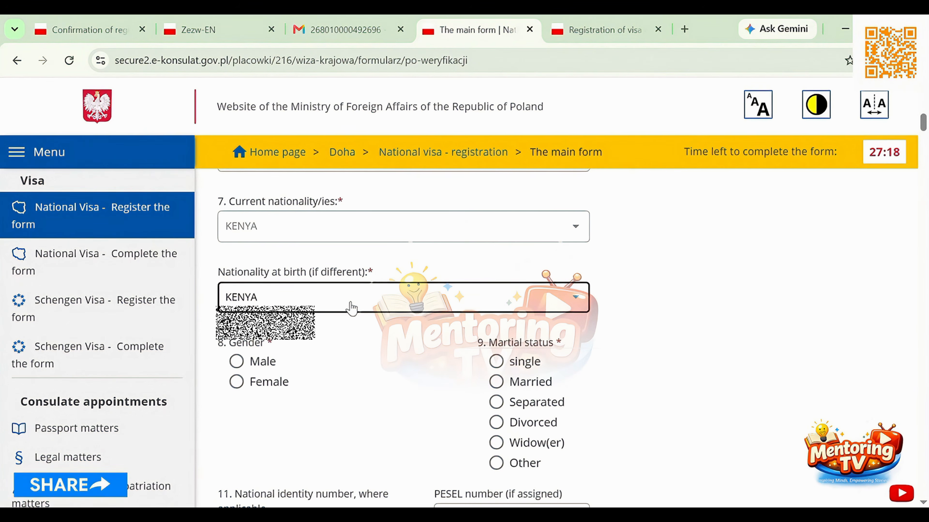
Choose Male as the gender and single as the marital status
{"action": "left_click", "coordinate": [235, 362]}
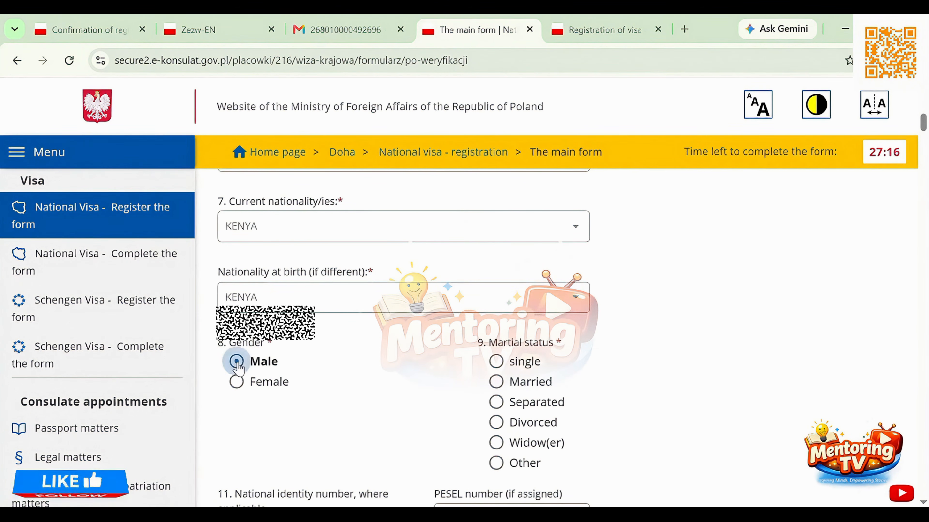
{"action": "left_click", "coordinate": [497, 363]}
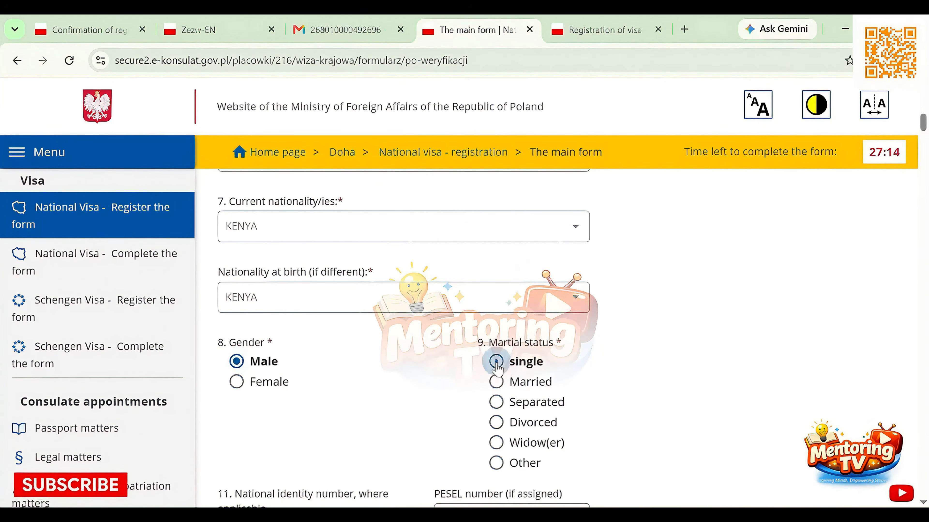
Paste the applicant's national identity number into field 11
{"action": "scroll", "coordinate": [451, 393], "scroll_direction": "down", "scroll_amount": 5}
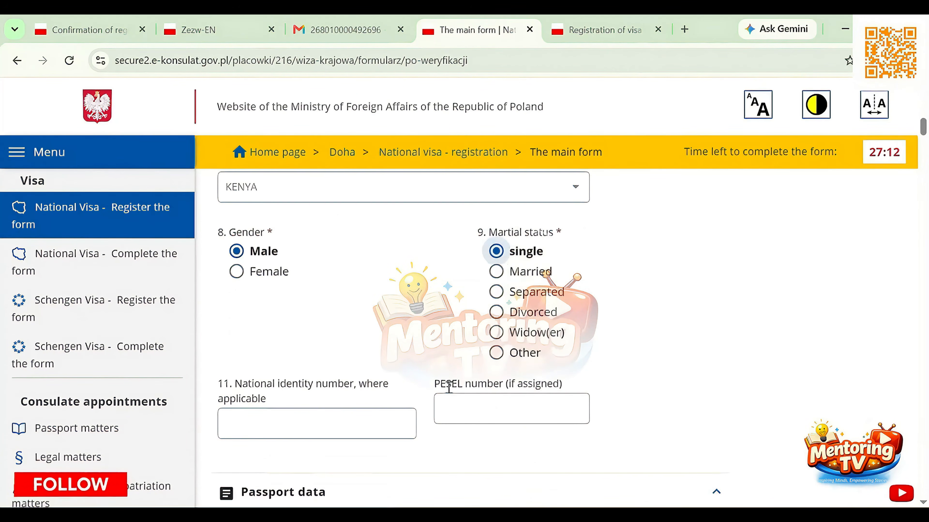
{"action": "scroll", "coordinate": [451, 394], "scroll_direction": "down", "scroll_amount": 1}
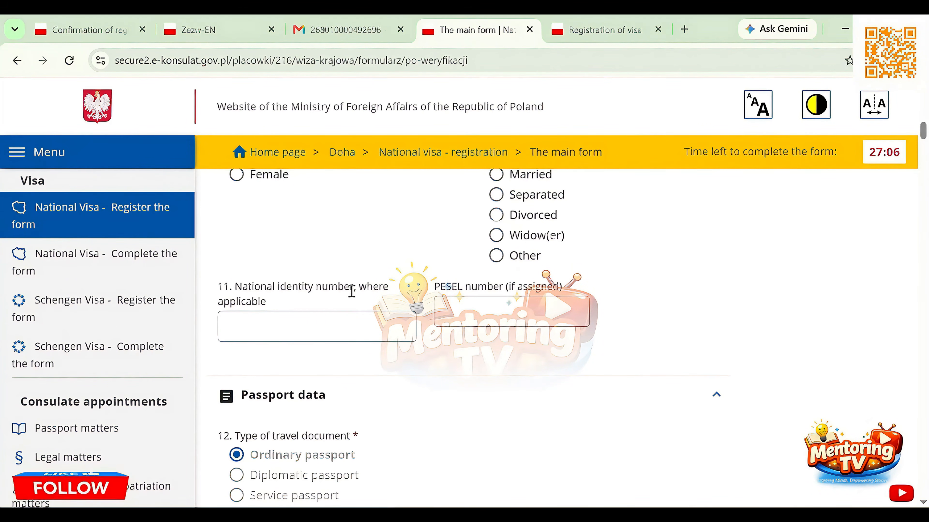
{"action": "left_click", "coordinate": [325, 325]}
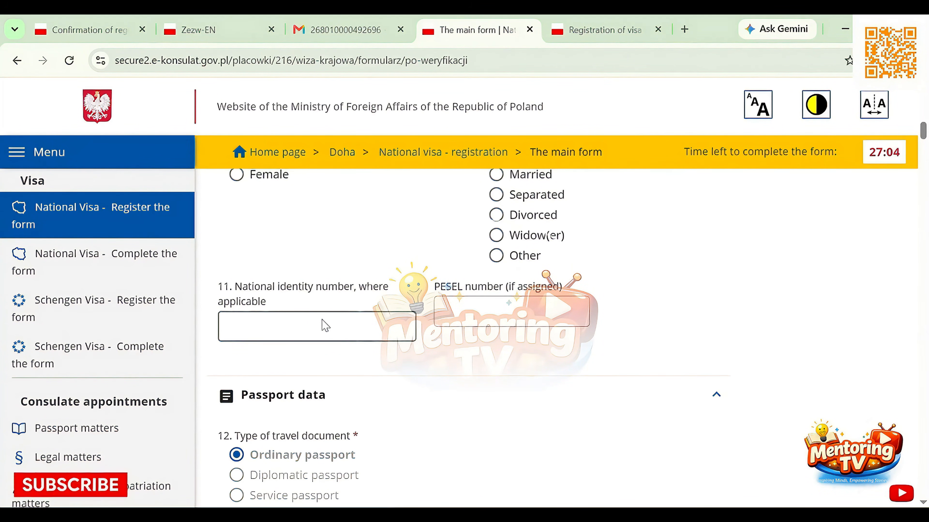
{"action": "key", "text": "ctrl+v"}
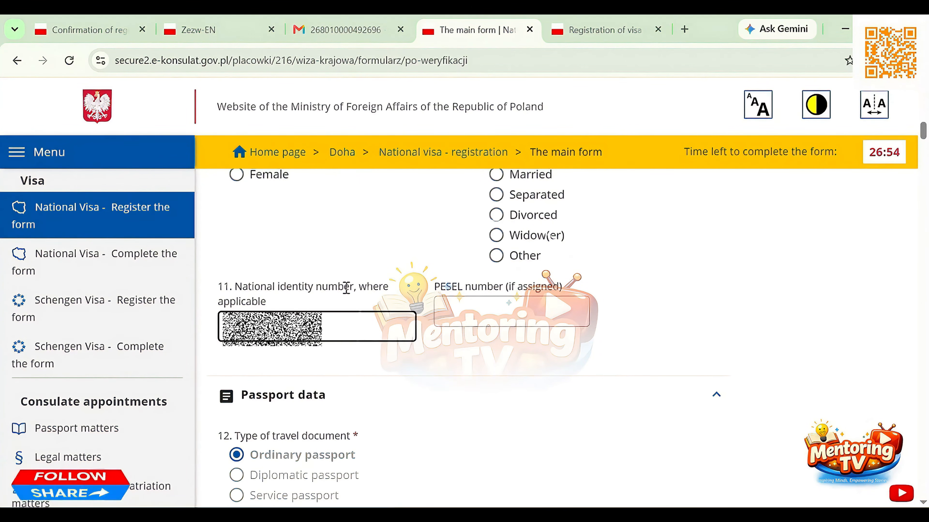
In the passport data, enter 2023-07-04 as the date of issue and 2033-07-03 as the valid-until date
{"action": "scroll", "coordinate": [377, 417], "scroll_direction": "down", "scroll_amount": 6}
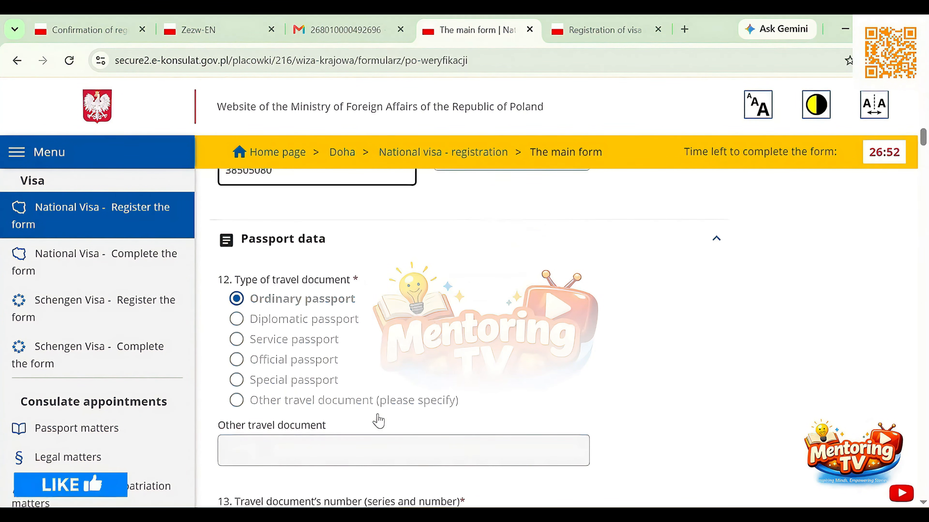
{"action": "scroll", "coordinate": [381, 420], "scroll_direction": "down", "scroll_amount": 4}
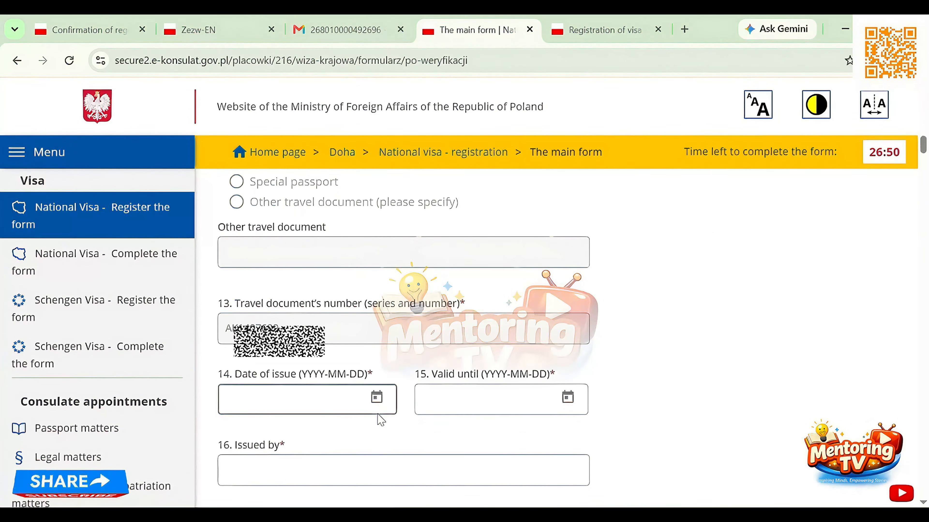
{"action": "left_click", "coordinate": [379, 414]}
{"action": "scroll", "coordinate": [379, 414], "scroll_direction": "down", "scroll_amount": 2}
{"action": "left_click", "coordinate": [338, 260]}
{"action": "type", "text": "2023-07-04"}
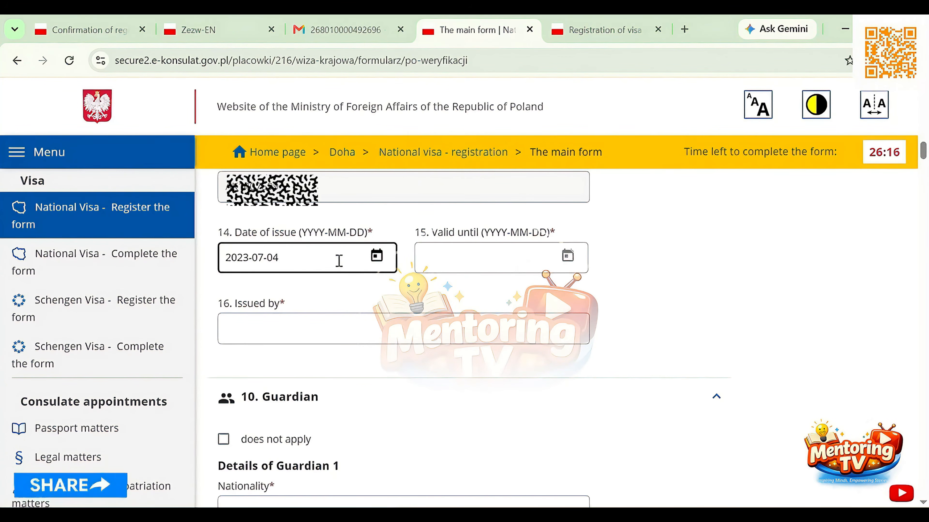
{"action": "left_click", "coordinate": [487, 272]}
{"action": "type", "text": "2033-07-03"}
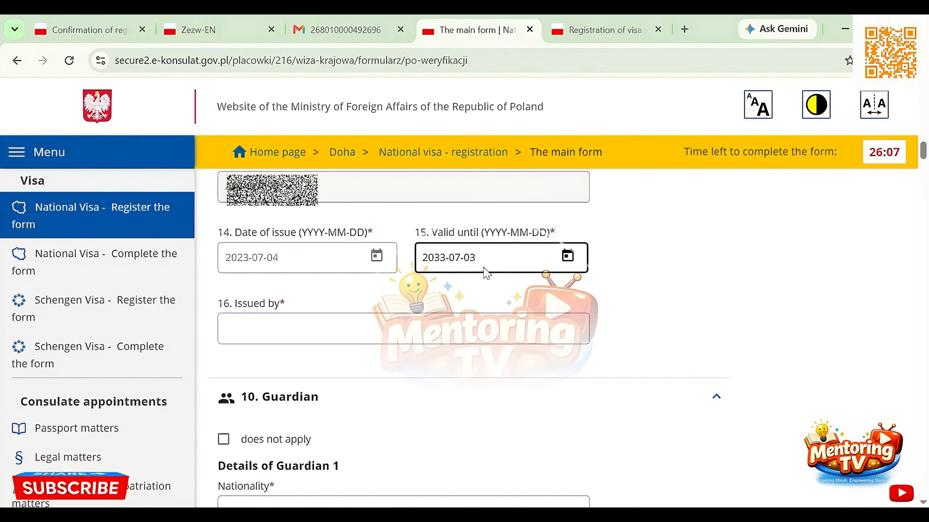
Enter GOVERNMENT OF KENYA as the passport's issuing authority in field 16
{"action": "left_click", "coordinate": [419, 330]}
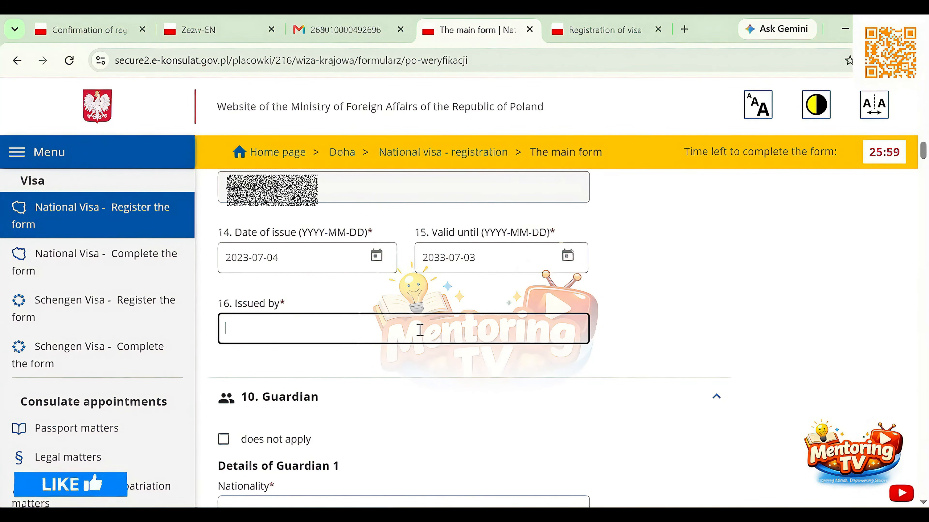
{"action": "type", "text": "GOVERNME"}
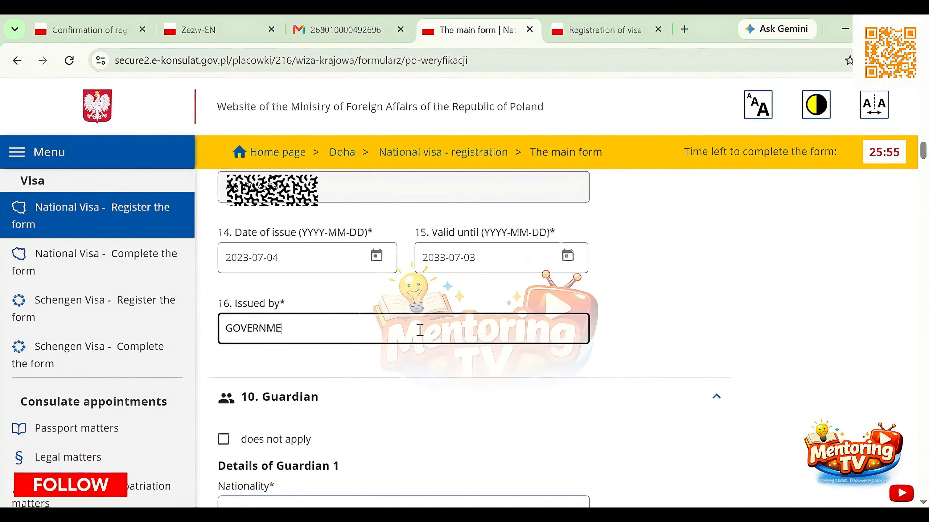
{"action": "type", "text": "NT OF KENYA"}
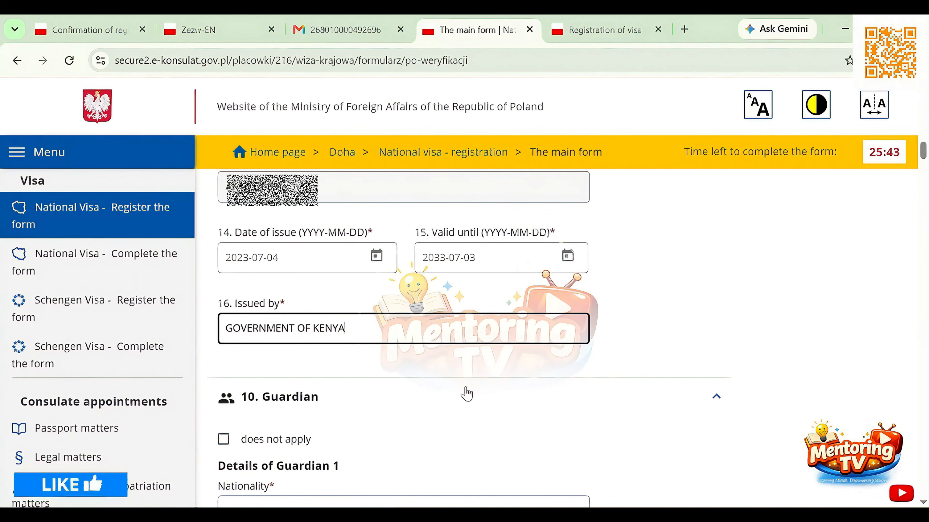
Mark the Guardian section as does not apply
{"action": "scroll", "coordinate": [467, 393], "scroll_direction": "down", "scroll_amount": 8}
{"action": "scroll", "coordinate": [470, 394], "scroll_direction": "up", "scroll_amount": 2}
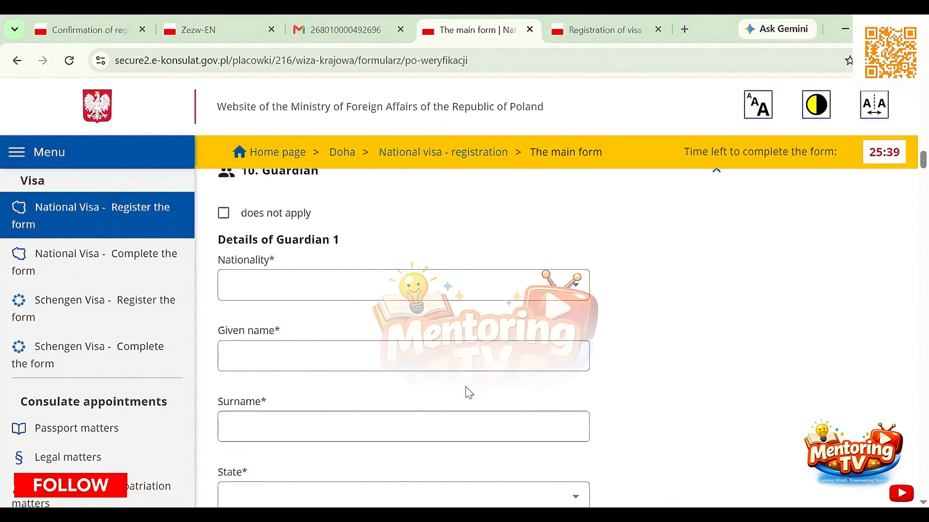
{"action": "scroll", "coordinate": [469, 393], "scroll_direction": "up", "scroll_amount": 1}
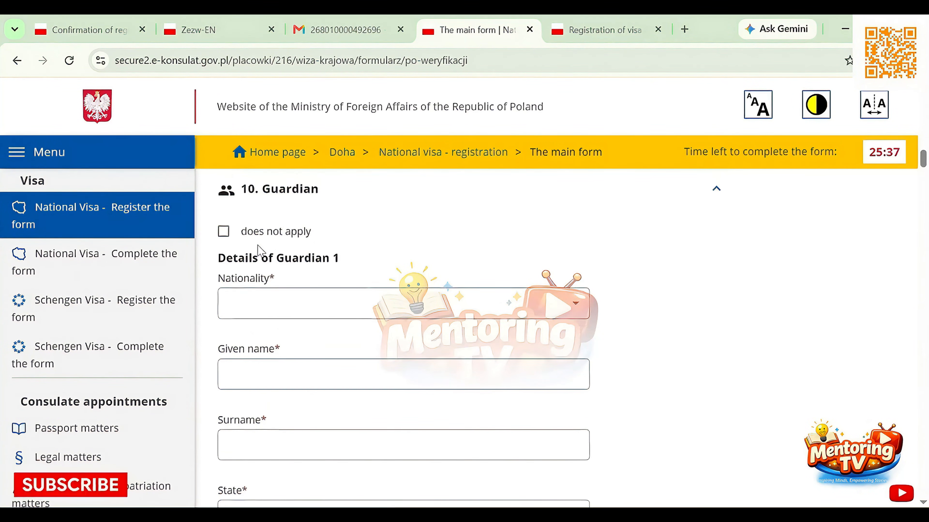
{"action": "left_click", "coordinate": [226, 239]}
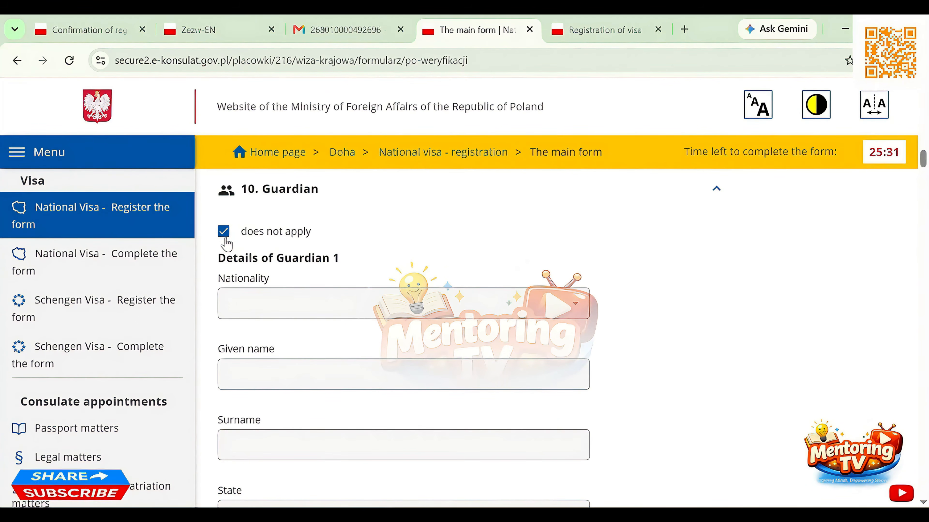
Select KENYA as the state in the applicant's home address under Contact details
{"action": "scroll", "coordinate": [302, 263], "scroll_direction": "down", "scroll_amount": 5}
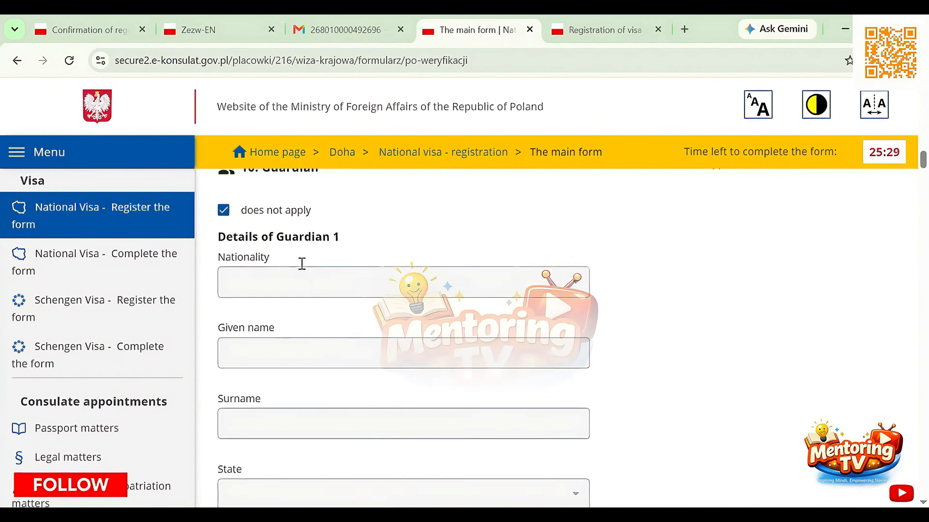
{"action": "scroll", "coordinate": [301, 264], "scroll_direction": "down", "scroll_amount": 7}
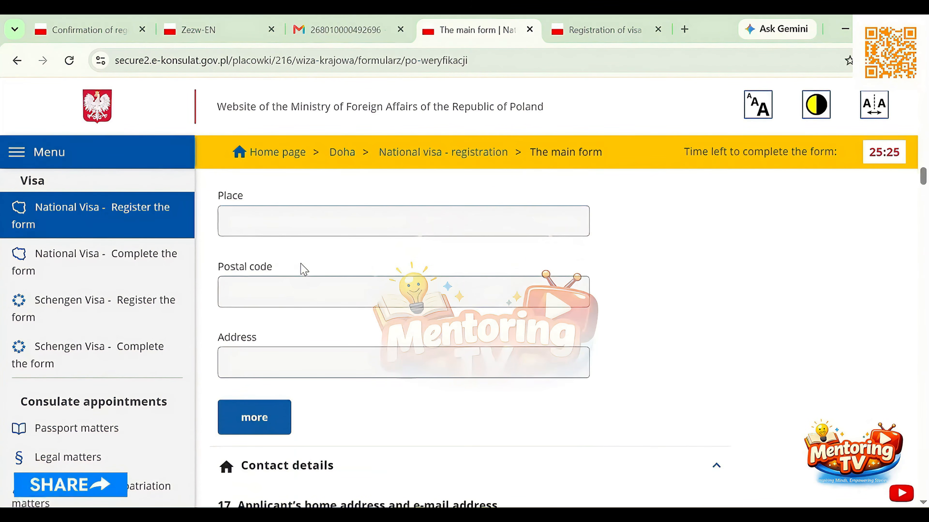
{"action": "scroll", "coordinate": [302, 269], "scroll_direction": "down", "scroll_amount": 5}
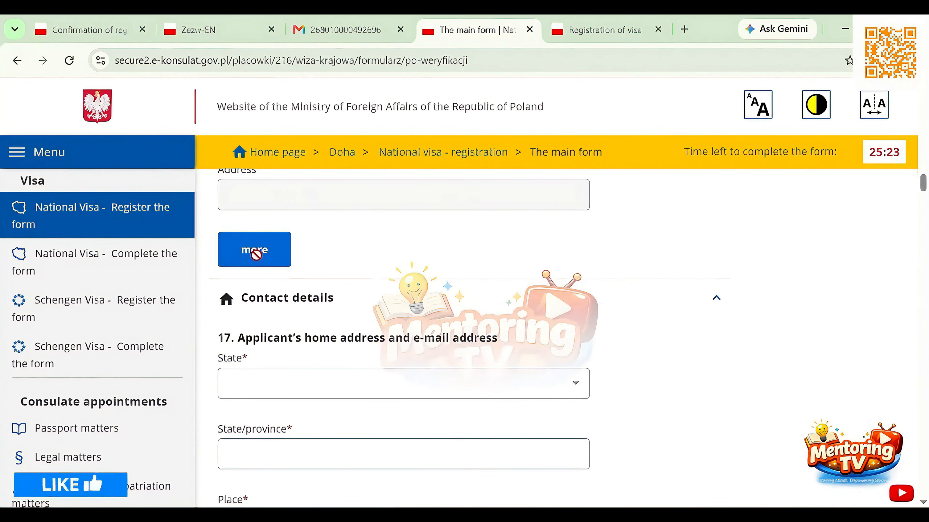
{"action": "scroll", "coordinate": [378, 307], "scroll_direction": "down", "scroll_amount": 3}
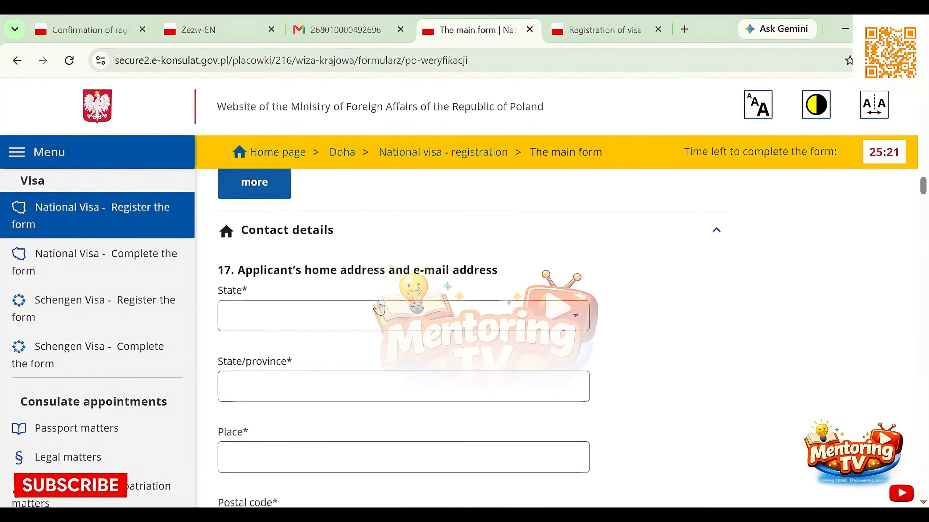
{"action": "scroll", "coordinate": [378, 308], "scroll_direction": "down", "scroll_amount": 1}
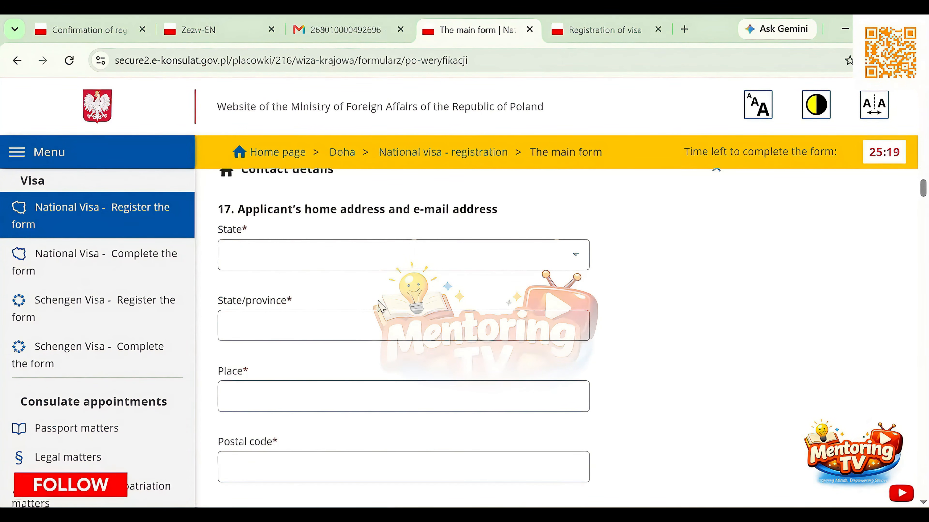
{"action": "scroll", "coordinate": [378, 308], "scroll_direction": "up", "scroll_amount": 1}
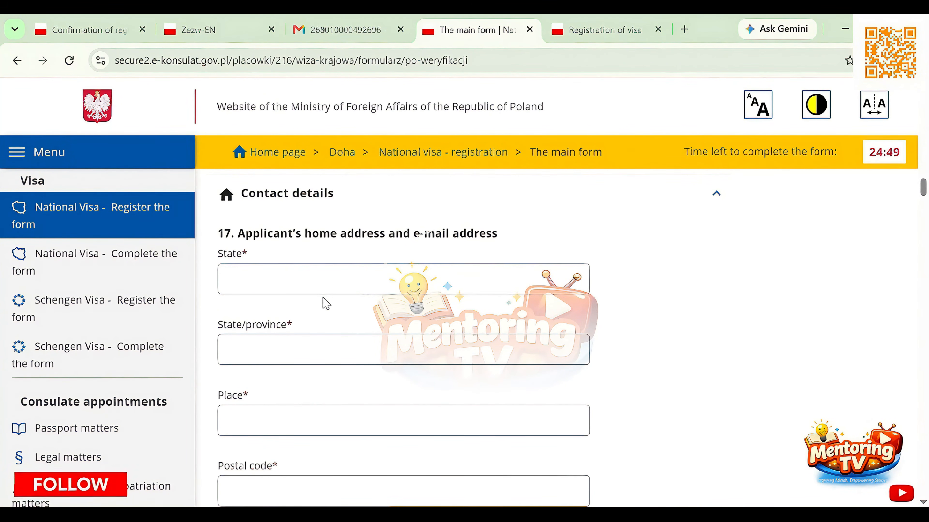
{"action": "left_click", "coordinate": [324, 282]}
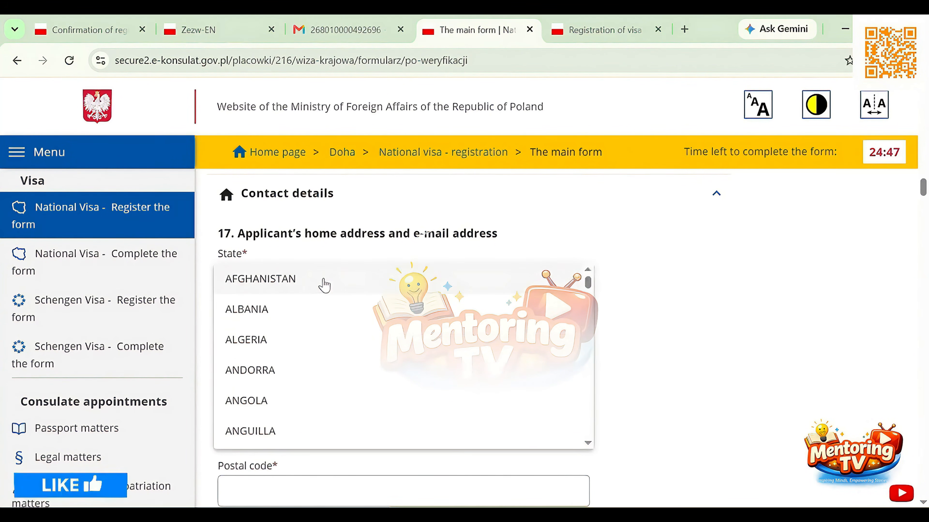
{"action": "scroll", "coordinate": [324, 285], "scroll_direction": "down", "scroll_amount": 20}
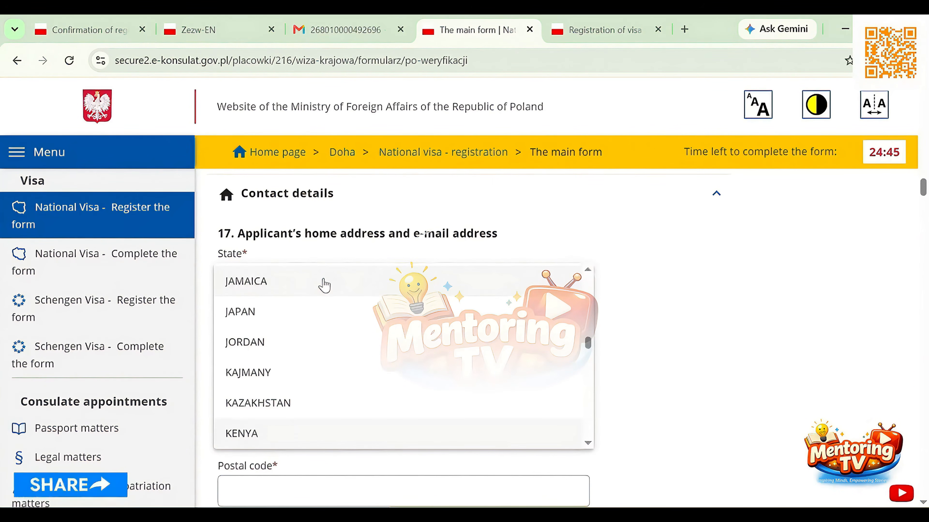
{"action": "key", "text": "Return"}
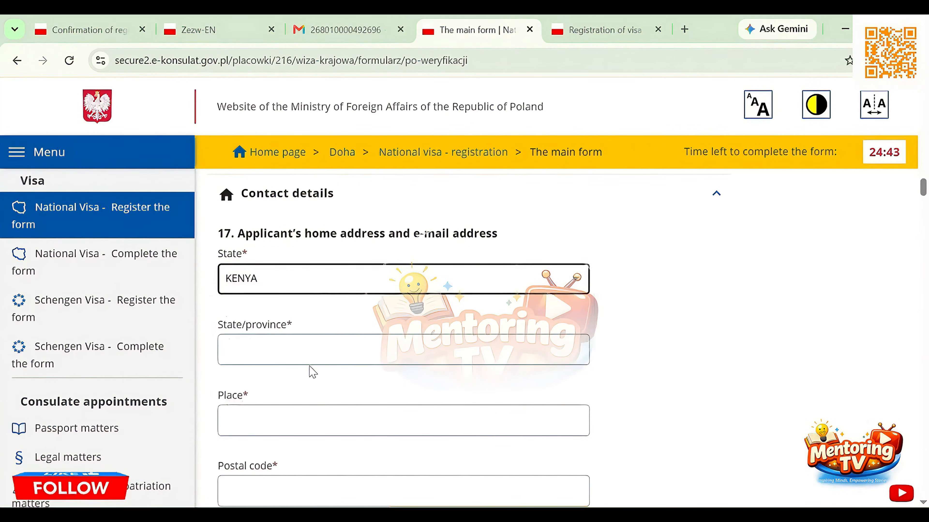
Fill in the state/province of the applicant's home address
{"action": "left_click", "coordinate": [318, 351]}
{"action": "type", "text": "CENTRAL "}
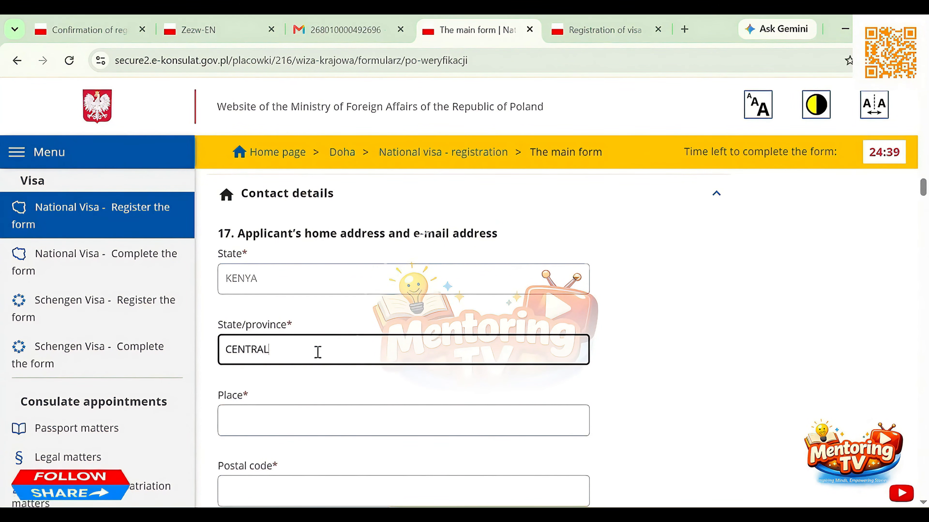
{"action": "type", "text": "PROFIVINC"}
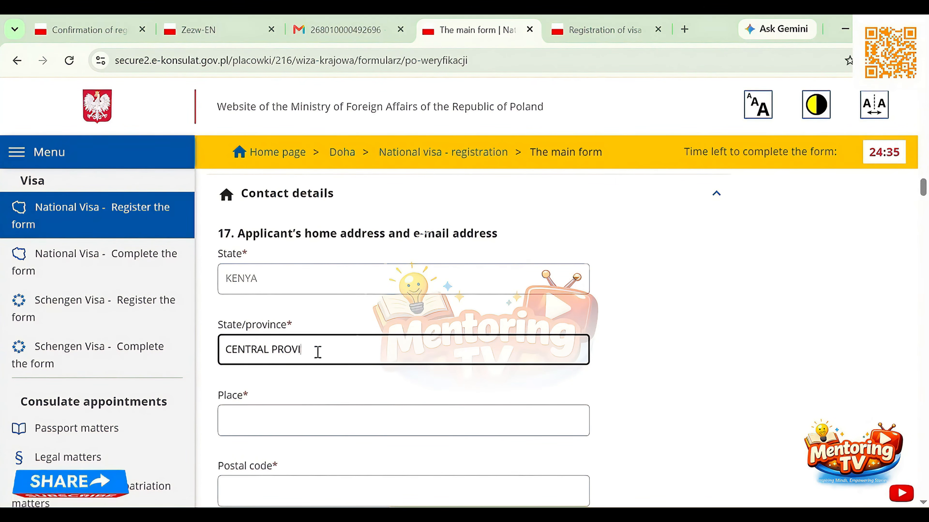
Fill in the place, postal code and address line of the applicant's home address
{"action": "scroll", "coordinate": [328, 414], "scroll_direction": "down", "scroll_amount": 5}
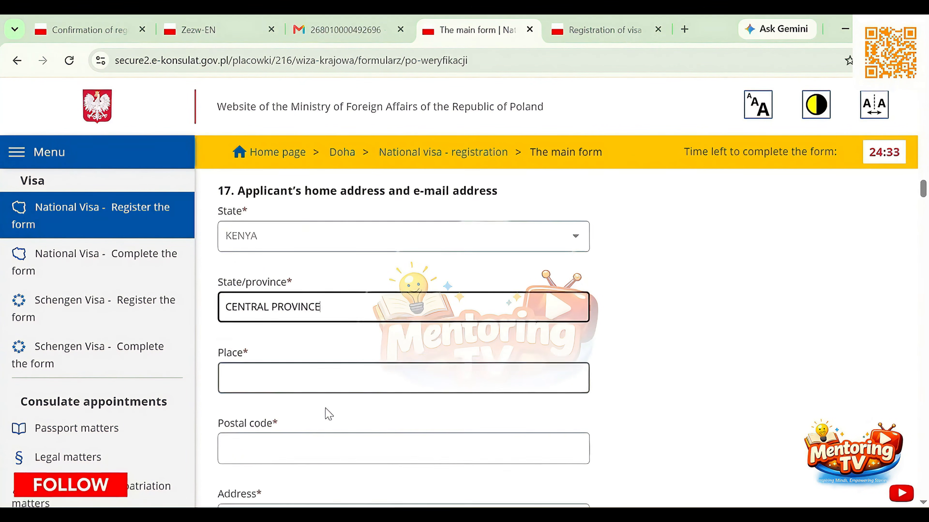
{"action": "left_click", "coordinate": [334, 213]}
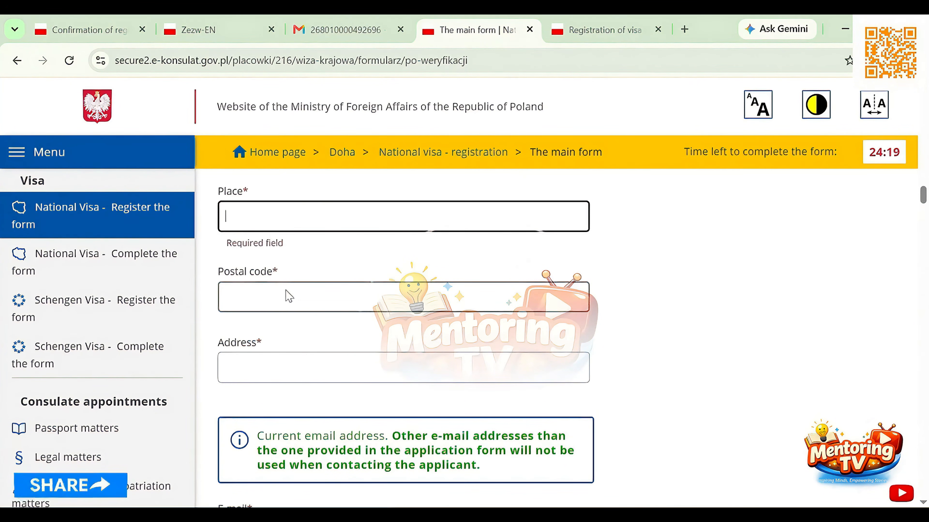
{"action": "type", "text": "MURANGA"}
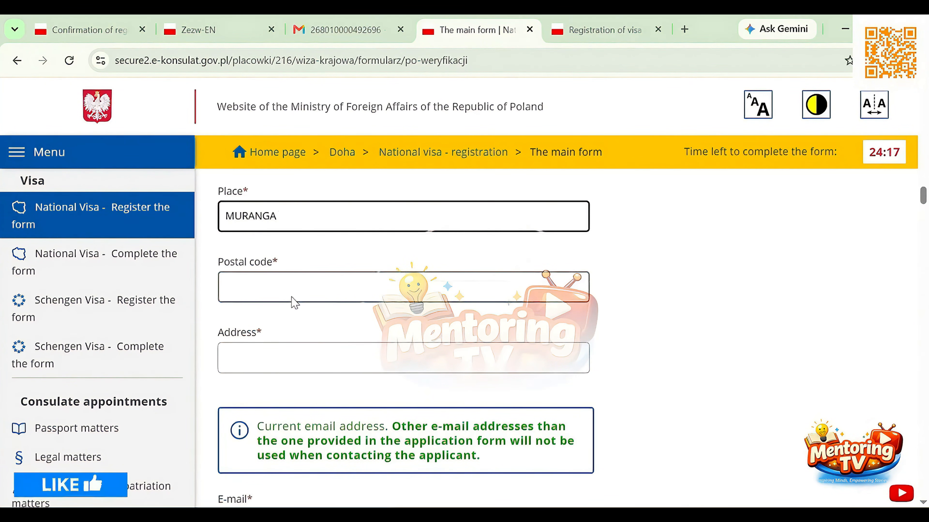
{"action": "left_click", "coordinate": [292, 298]}
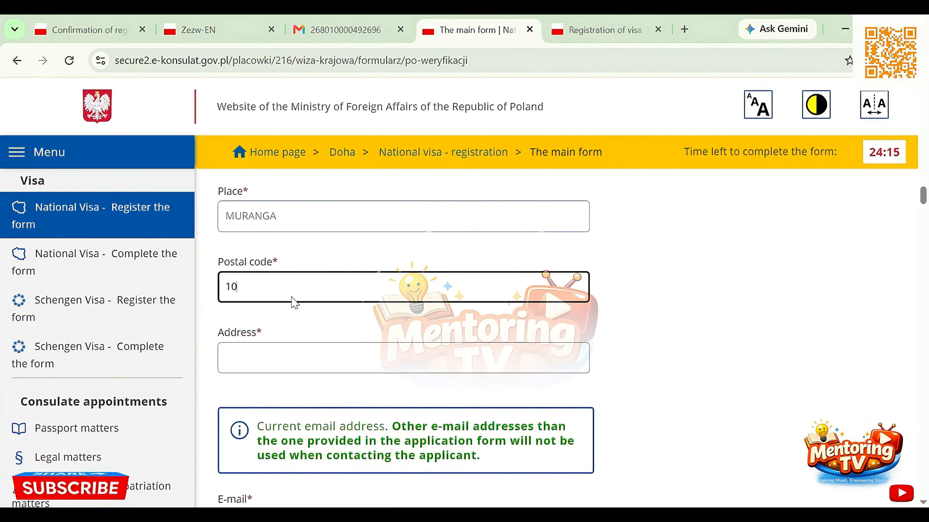
{"action": "left_click", "coordinate": [289, 346]}
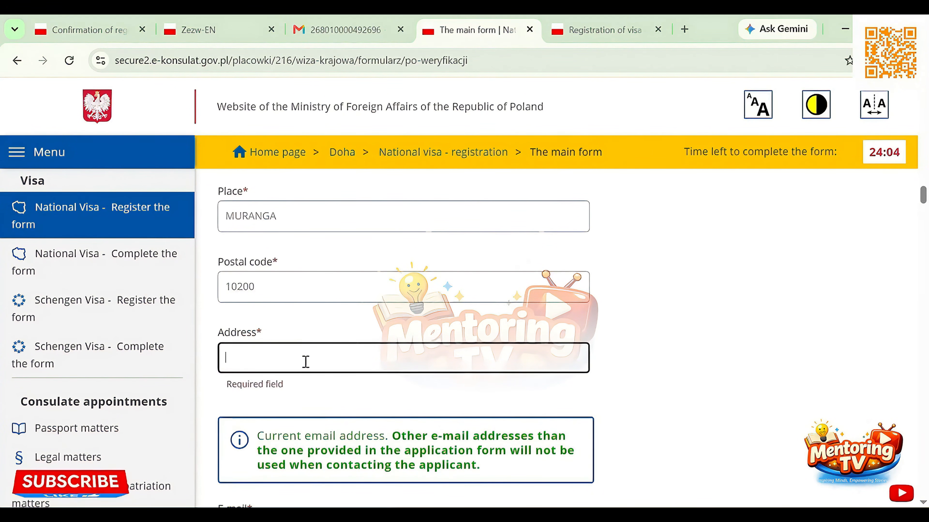
{"action": "scroll", "coordinate": [392, 332], "scroll_direction": "down", "scroll_amount": 5}
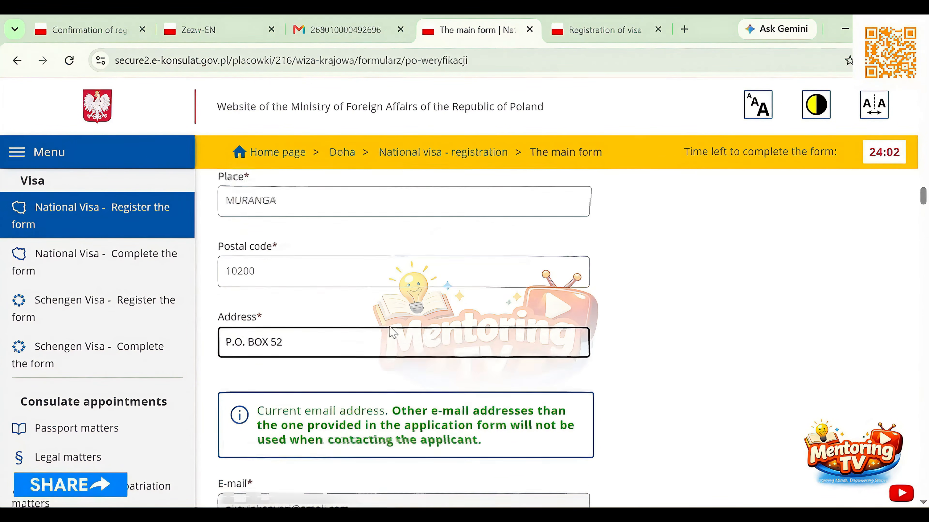
Answer question 18 on permanent residence in a different country with Yes (residence permit or its equivalent)
{"action": "scroll", "coordinate": [390, 325], "scroll_direction": "down", "scroll_amount": 1}
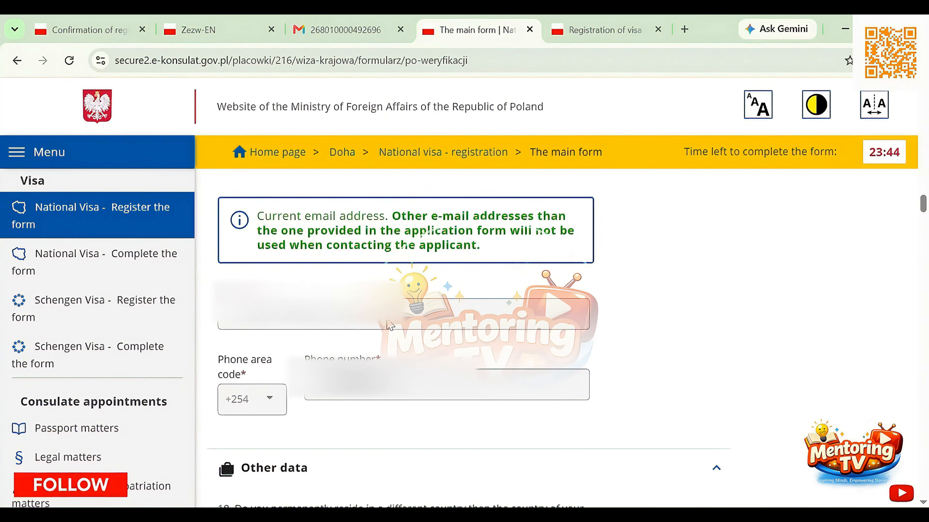
{"action": "scroll", "coordinate": [577, 331], "scroll_direction": "down", "scroll_amount": 3}
{"action": "scroll", "coordinate": [577, 330], "scroll_direction": "down", "scroll_amount": 3}
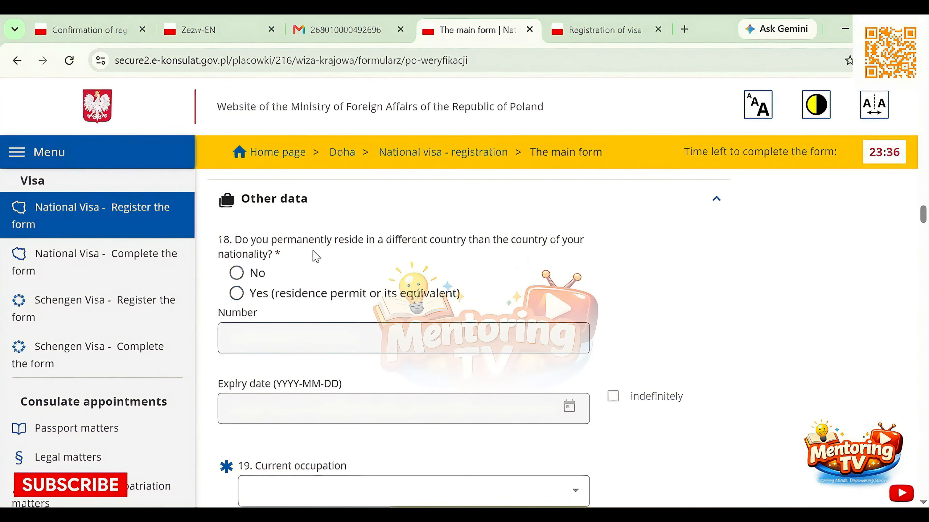
{"action": "left_click", "coordinate": [237, 297]}
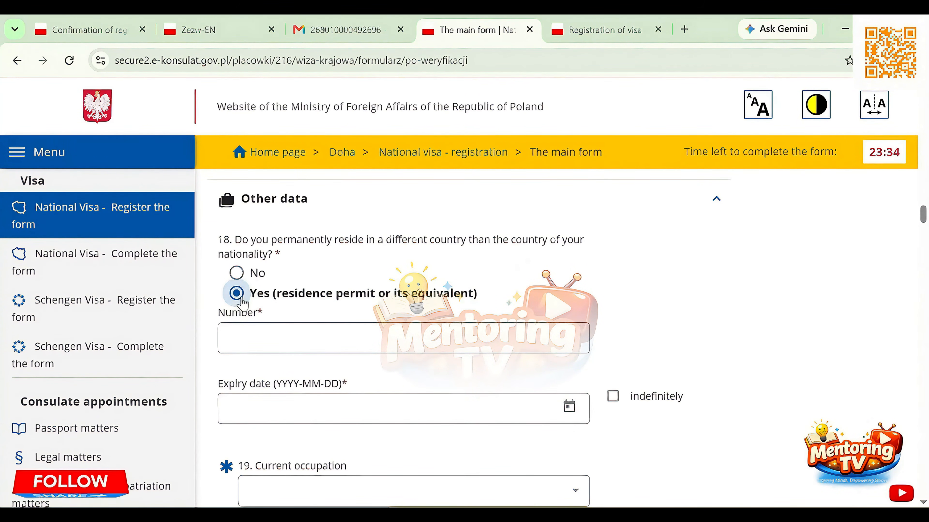
Paste the applicant's residence permit number and set the permit's expiry date to 2026-07-18
{"action": "scroll", "coordinate": [398, 300], "scroll_direction": "down", "scroll_amount": 2}
{"action": "left_click", "coordinate": [388, 251]}
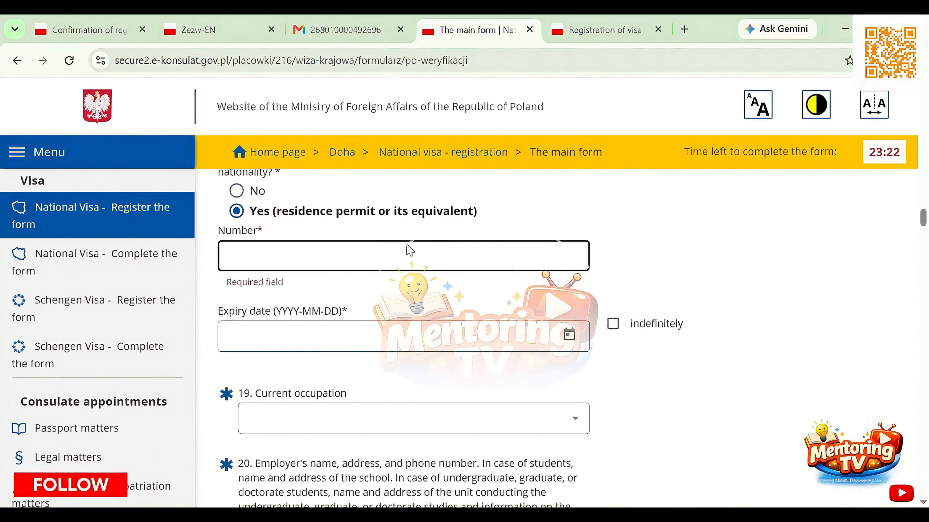
{"action": "left_click", "coordinate": [406, 249]}
{"action": "key", "text": "ctrl+v"}
{"action": "left_click", "coordinate": [352, 325]}
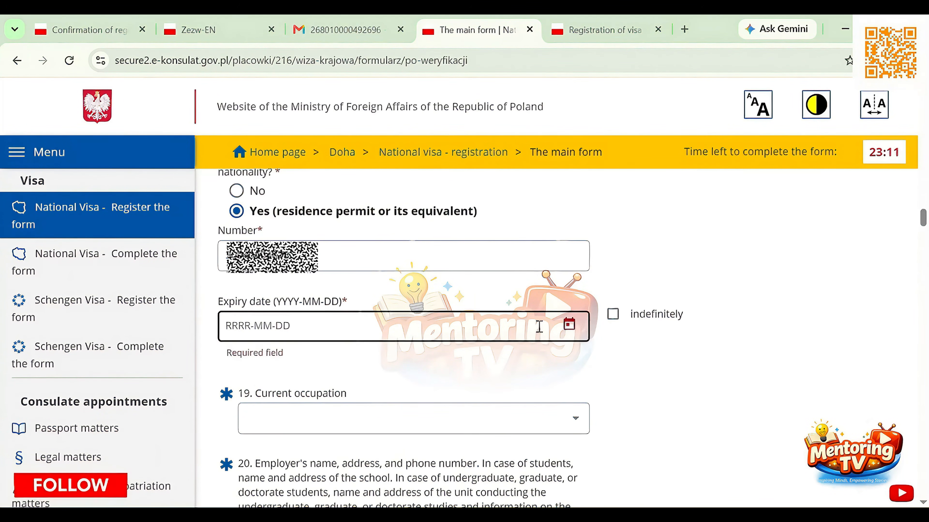
{"action": "type", "text": "2026-07-18"}
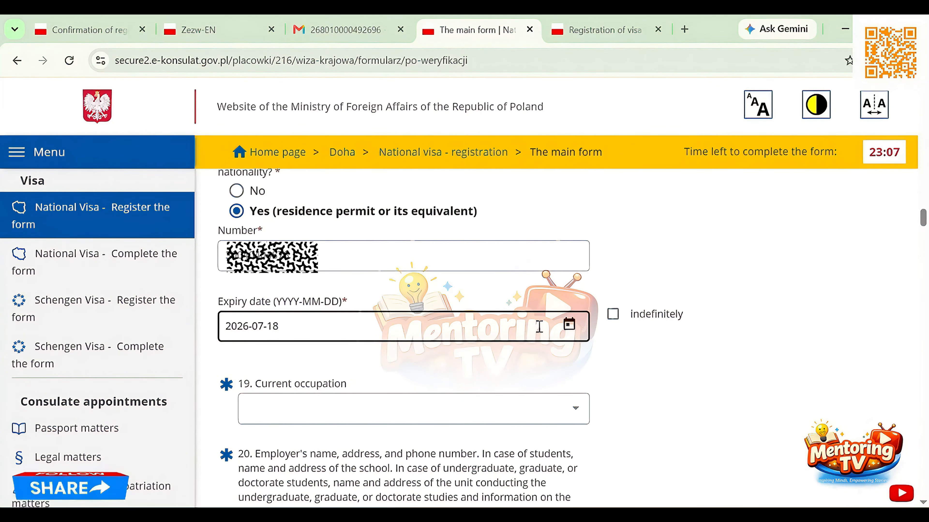
Choose others as the current occupation in field 19
{"action": "scroll", "coordinate": [377, 432], "scroll_direction": "down", "scroll_amount": 2}
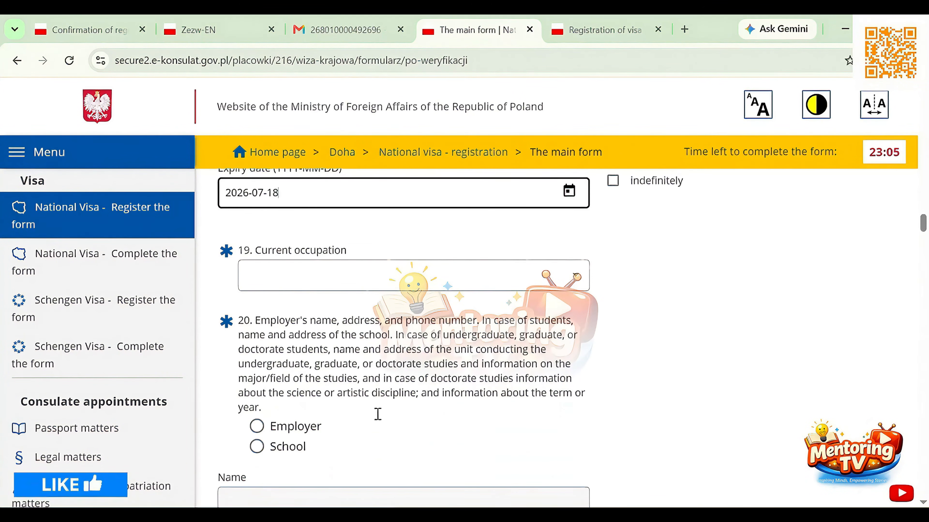
{"action": "left_click", "coordinate": [379, 282]}
{"action": "scroll", "coordinate": [377, 399], "scroll_direction": "down", "scroll_amount": 3}
{"action": "scroll", "coordinate": [378, 400], "scroll_direction": "down", "scroll_amount": 12}
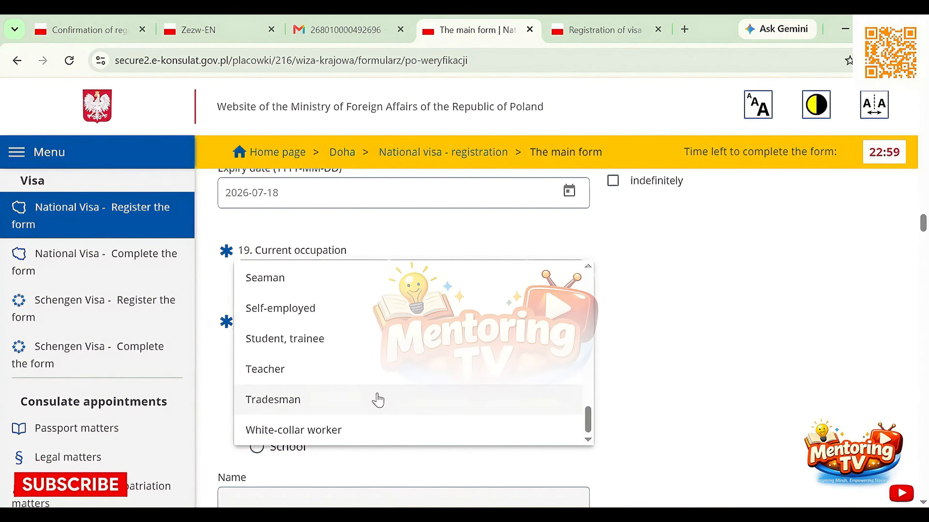
{"action": "scroll", "coordinate": [378, 400], "scroll_direction": "up", "scroll_amount": 7}
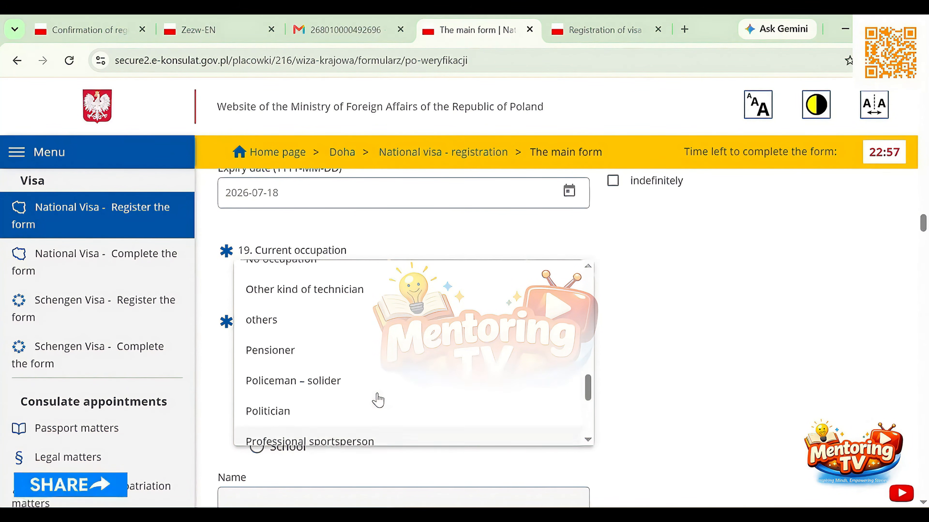
{"action": "scroll", "coordinate": [378, 399], "scroll_direction": "up", "scroll_amount": 1}
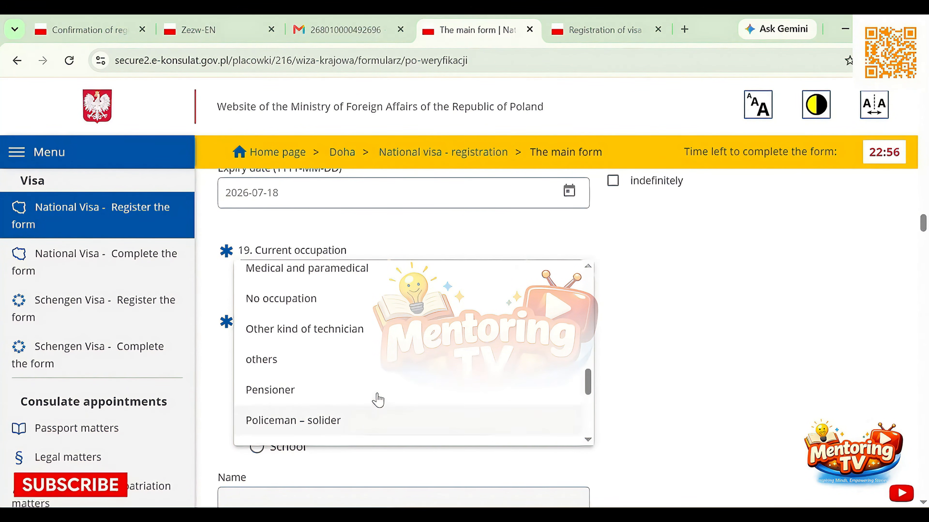
{"action": "left_click", "coordinate": [373, 376]}
Choose Employer in field 20 and paste the employer's company name
{"action": "scroll", "coordinate": [373, 369], "scroll_direction": "down", "scroll_amount": 3}
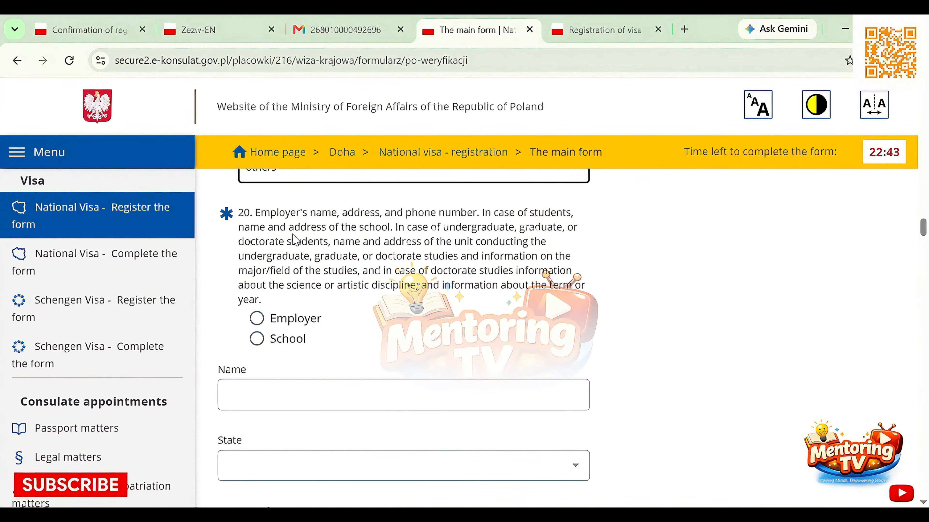
{"action": "scroll", "coordinate": [295, 240], "scroll_direction": "up", "scroll_amount": 3}
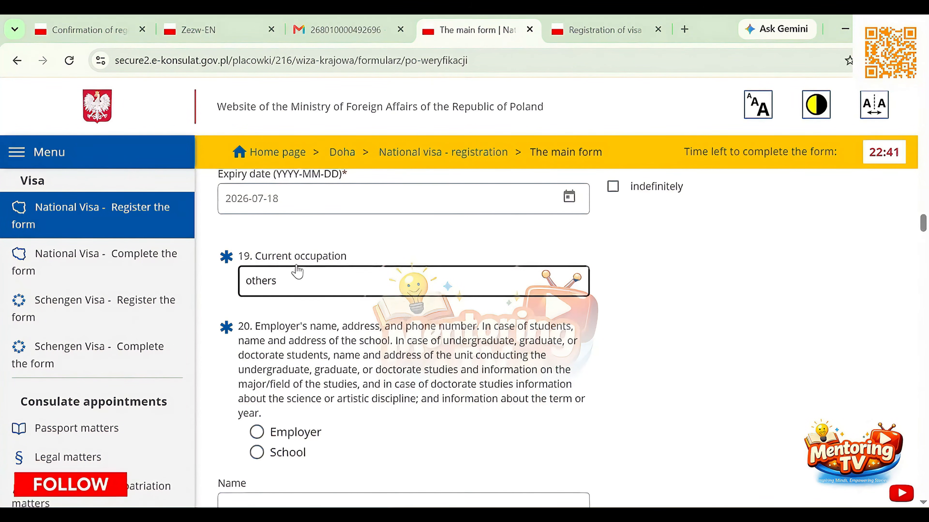
{"action": "scroll", "coordinate": [294, 303], "scroll_direction": "down", "scroll_amount": 2}
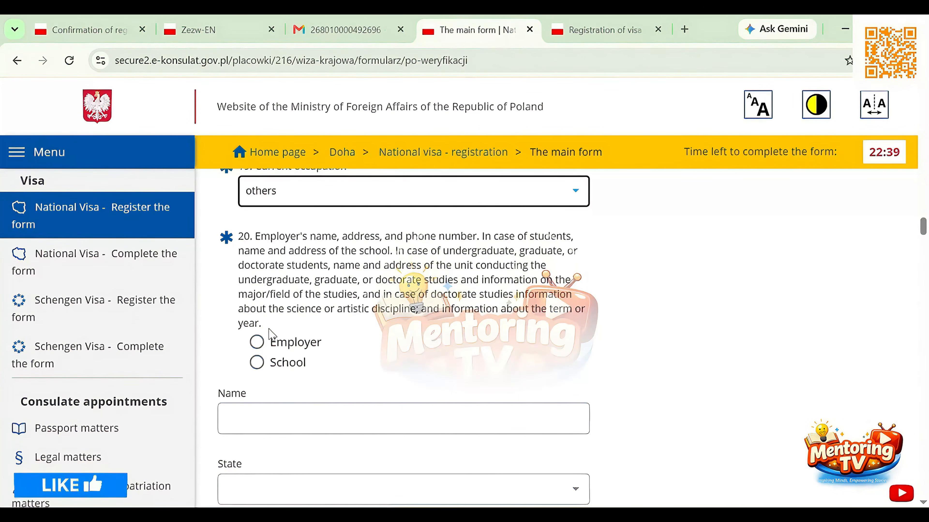
{"action": "left_click", "coordinate": [257, 342]}
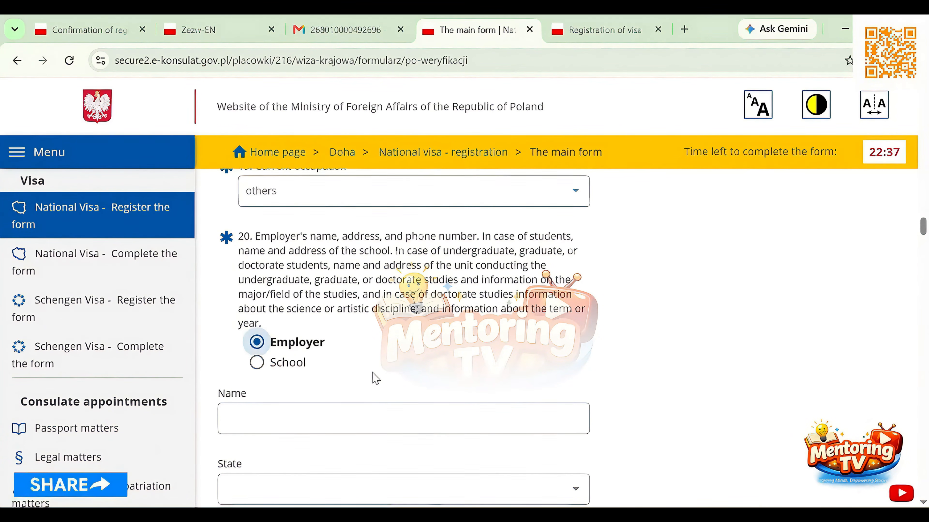
{"action": "scroll", "coordinate": [375, 379], "scroll_direction": "down", "scroll_amount": 3}
{"action": "left_click", "coordinate": [365, 287]}
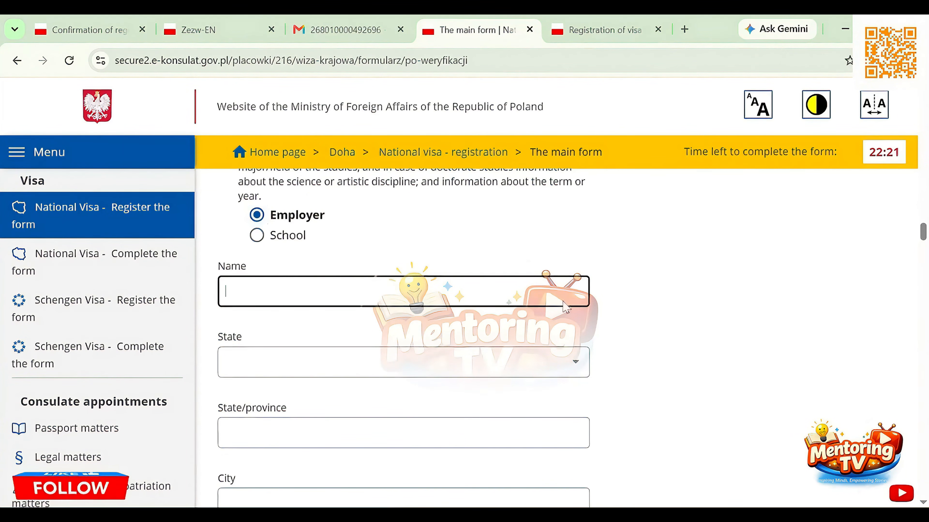
{"action": "key", "text": "ctrl+v"}
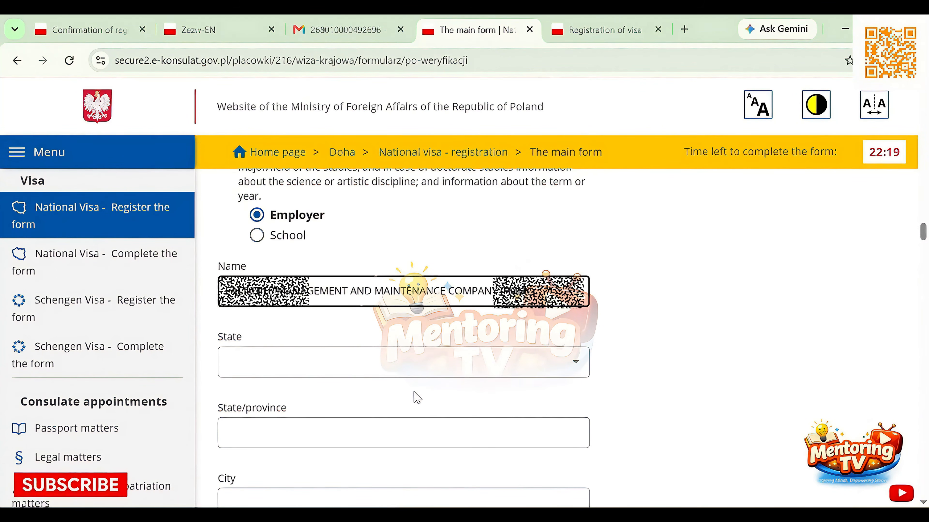
Set the employer's location to state QATAR, state/province LUSAIL and city DOHA
{"action": "left_click", "coordinate": [424, 371]}
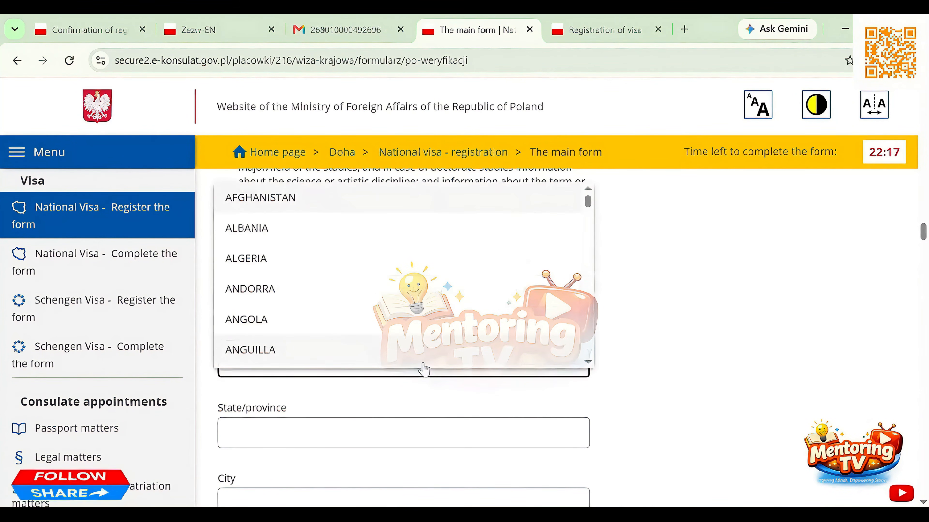
{"action": "key", "text": "q"}
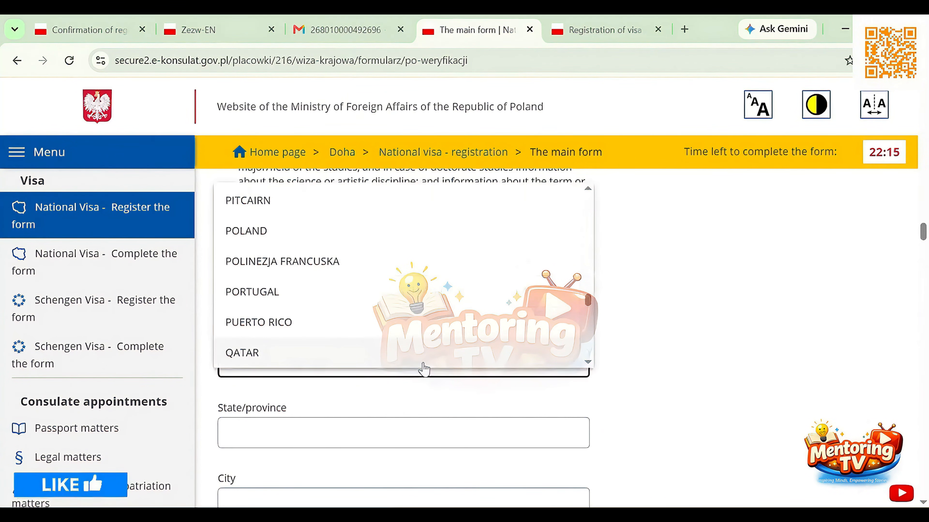
{"action": "left_click", "coordinate": [423, 364]}
{"action": "scroll", "coordinate": [423, 369], "scroll_direction": "down", "scroll_amount": 3}
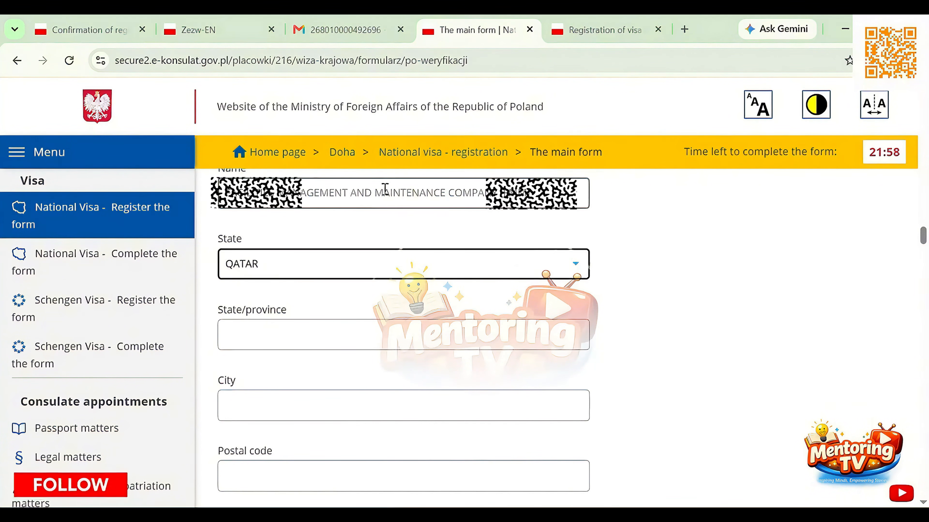
{"action": "left_click", "coordinate": [319, 330]}
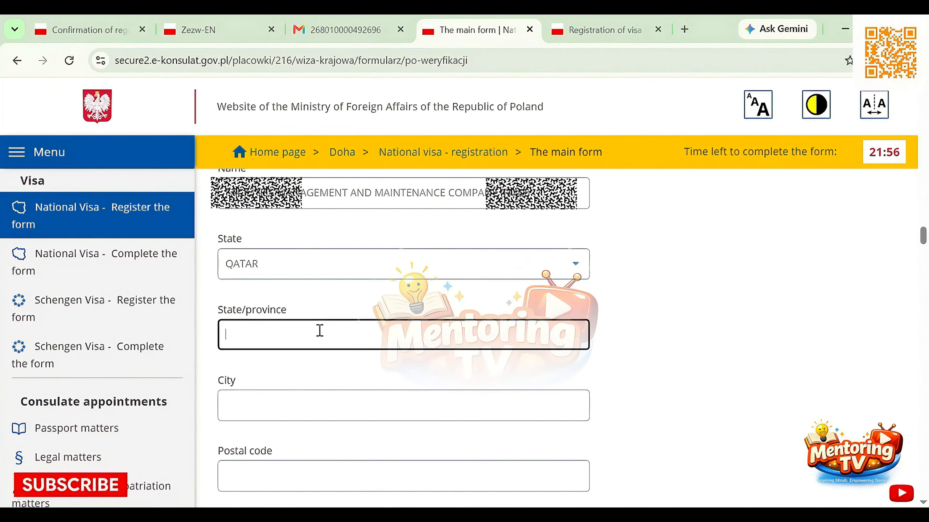
{"action": "type", "text": "LUSAIL"}
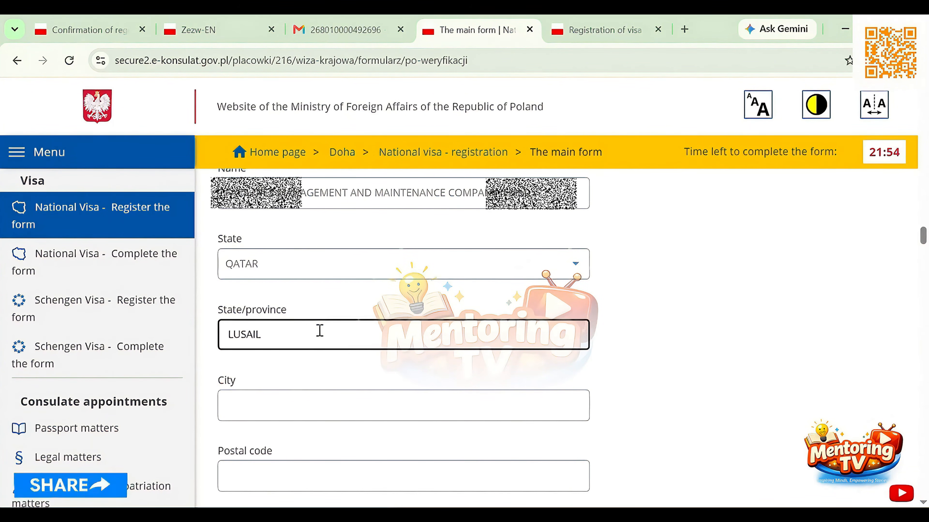
{"action": "left_click", "coordinate": [279, 402]}
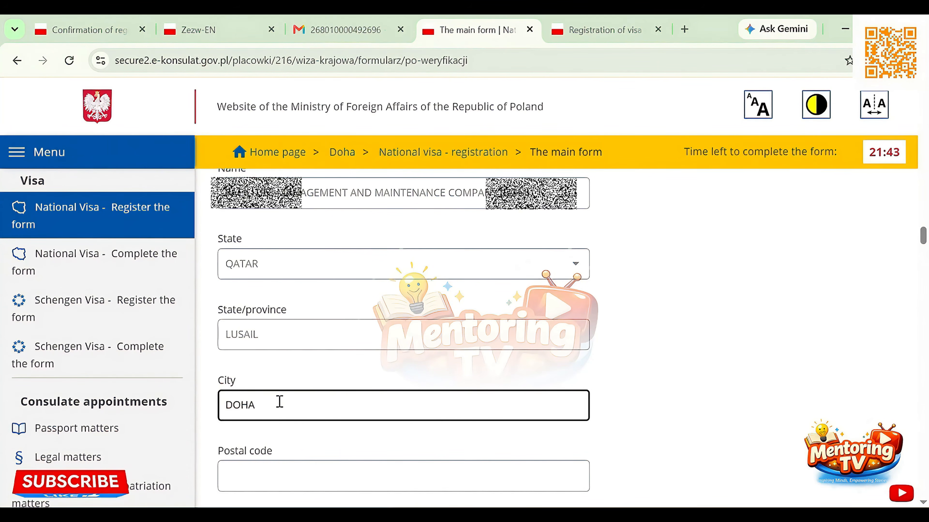
Fill in the employer's postal code and paste the employer's street address
{"action": "scroll", "coordinate": [328, 371], "scroll_direction": "down", "scroll_amount": 5}
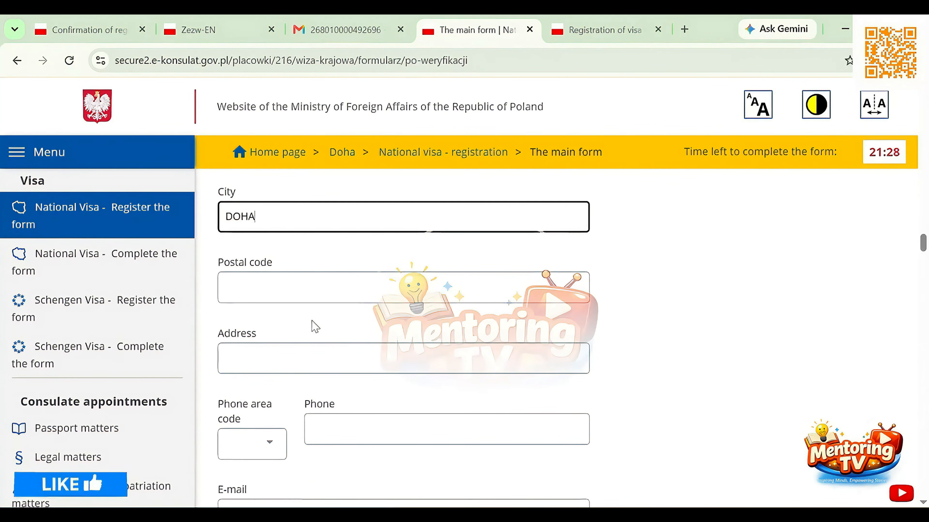
{"action": "left_click", "coordinate": [291, 286]}
{"action": "type", "text": "82710"}
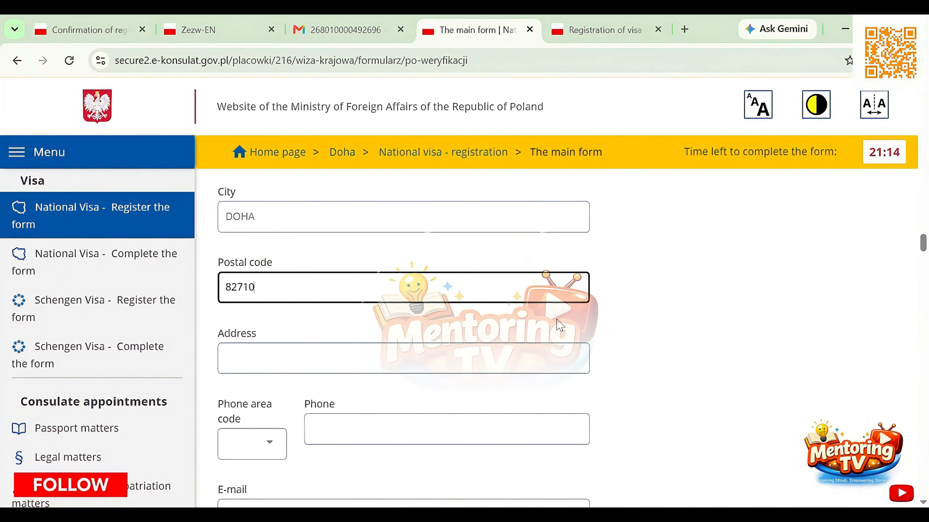
{"action": "left_click", "coordinate": [432, 355]}
Set the employer's phone area code to +974 and paste the employer's phone number and e-mail address
{"action": "left_click", "coordinate": [254, 443]}
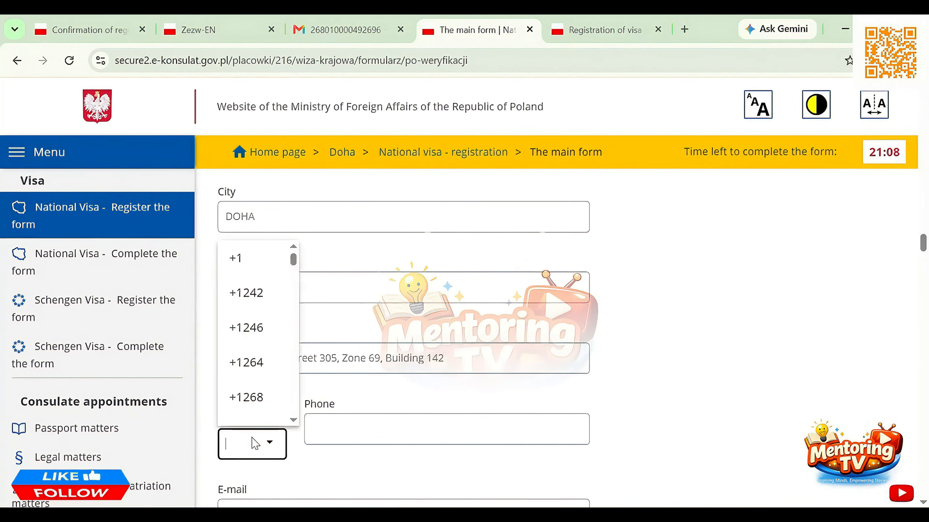
{"action": "type", "text": "974"}
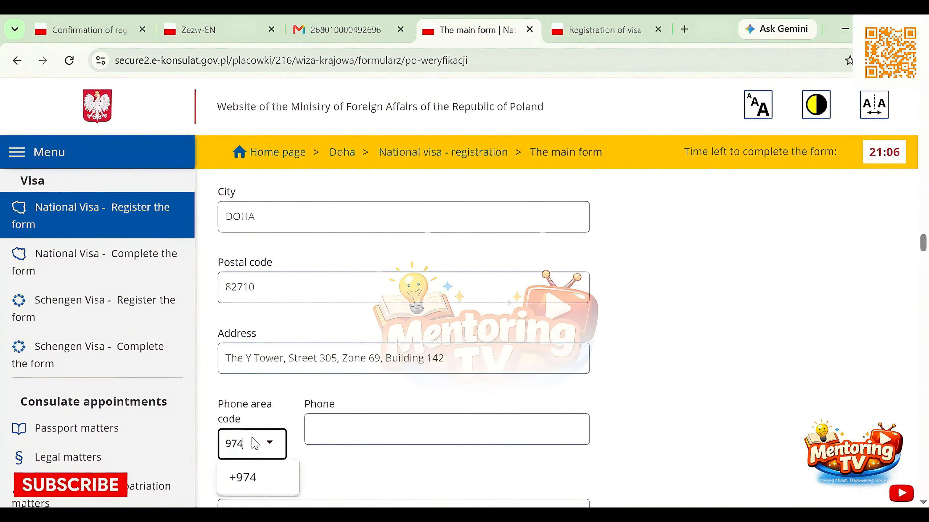
{"action": "left_click", "coordinate": [243, 477]}
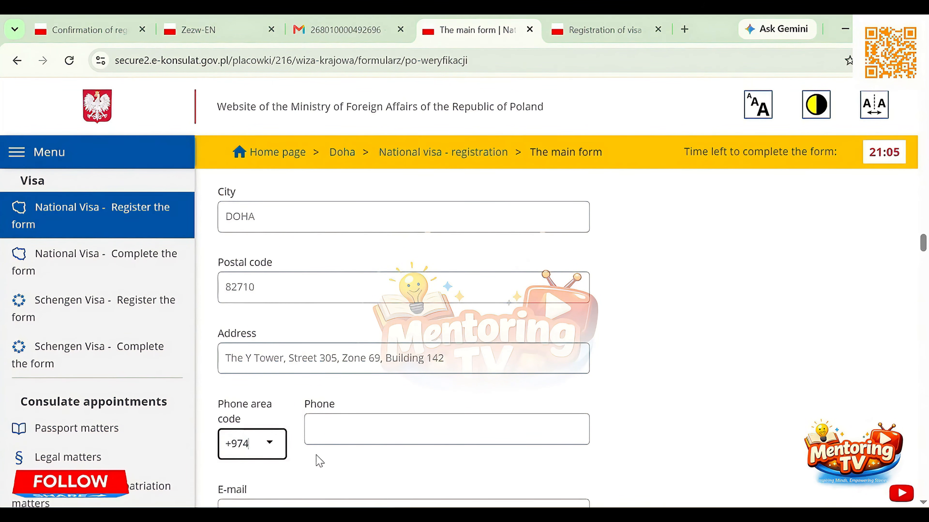
{"action": "scroll", "coordinate": [379, 448], "scroll_direction": "down", "scroll_amount": 5}
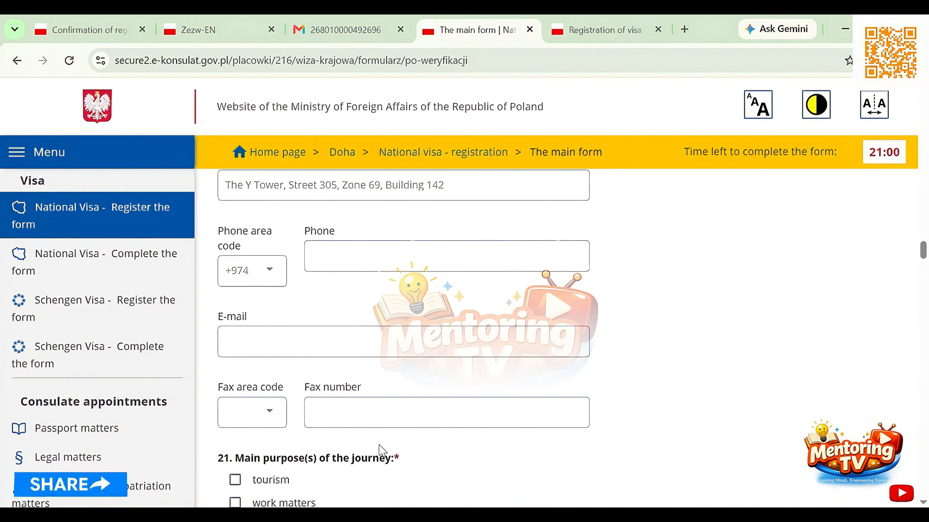
{"action": "left_click", "coordinate": [255, 334]}
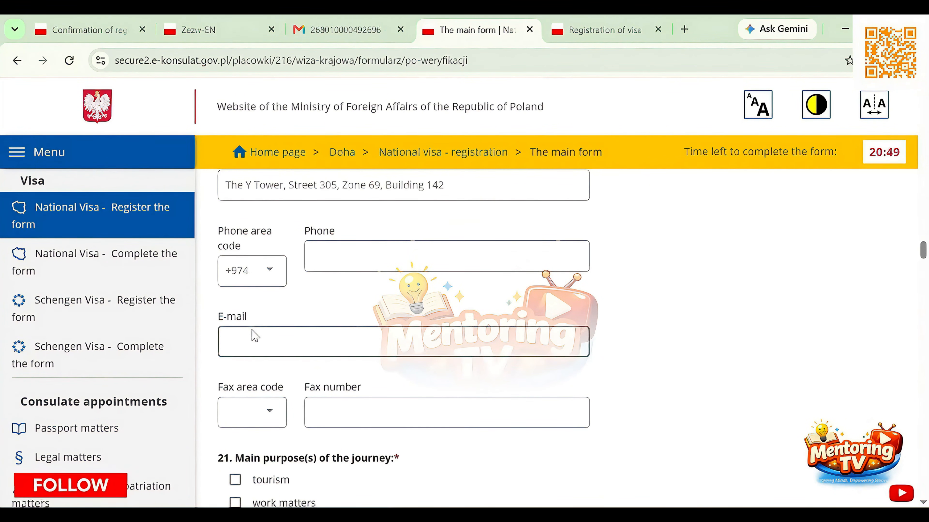
{"action": "left_click", "coordinate": [344, 251]}
{"action": "key", "text": "ctrl+v"}
{"action": "left_click", "coordinate": [281, 345]}
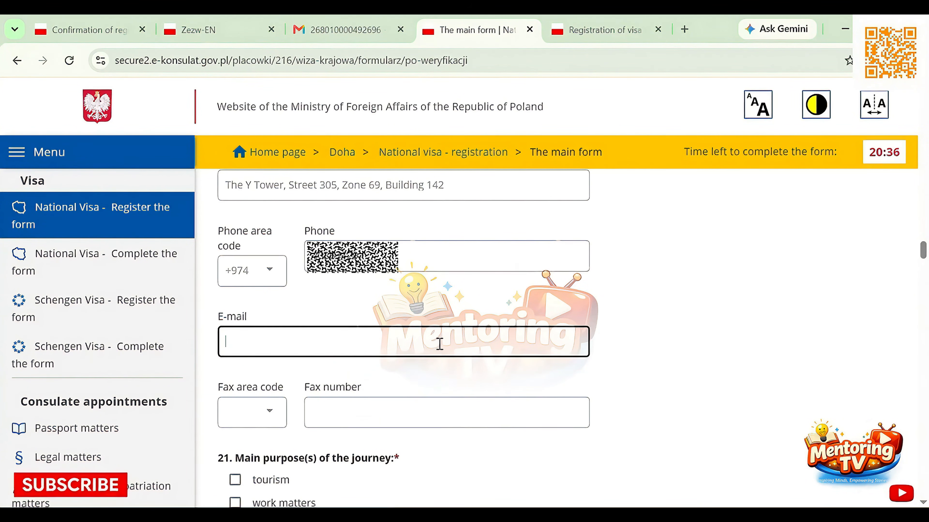
{"action": "key", "text": "ctrl+v"}
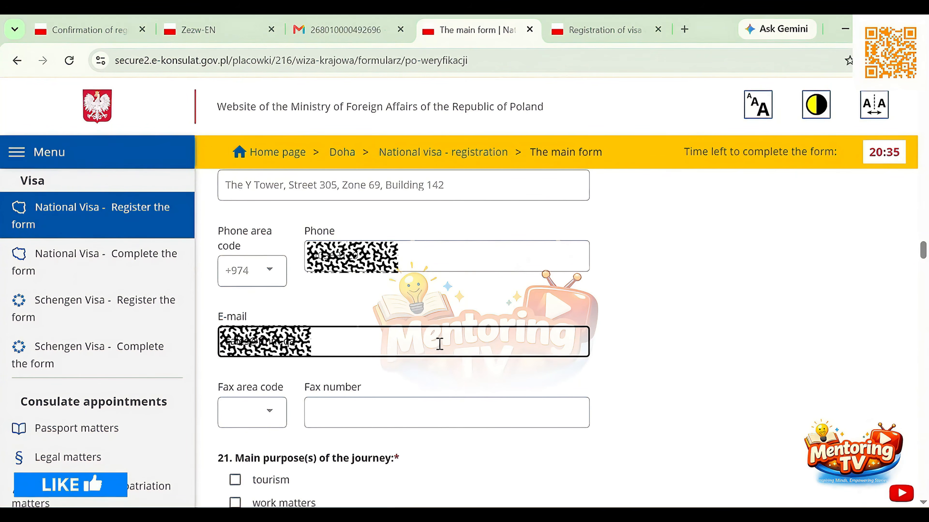
Mark other as the main purpose of the journey in field 21 and specify it as WORK / EMPLOYMENT
{"action": "scroll", "coordinate": [396, 386], "scroll_direction": "down", "scroll_amount": 3}
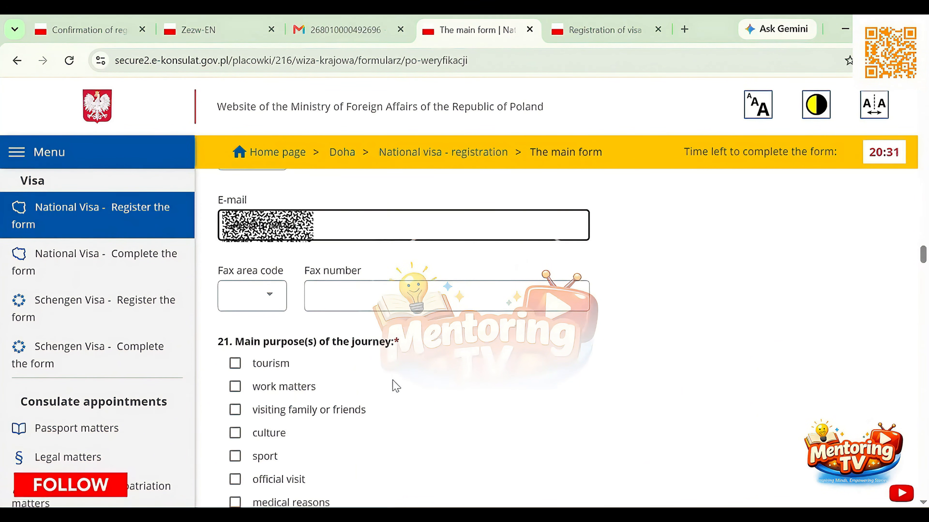
{"action": "scroll", "coordinate": [396, 386], "scroll_direction": "down", "scroll_amount": 3}
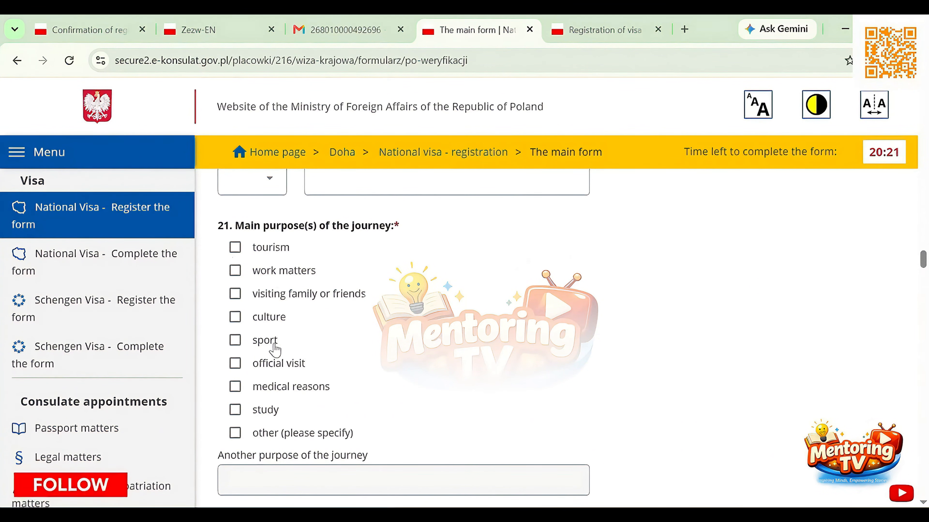
{"action": "scroll", "coordinate": [279, 352], "scroll_direction": "down", "scroll_amount": 2}
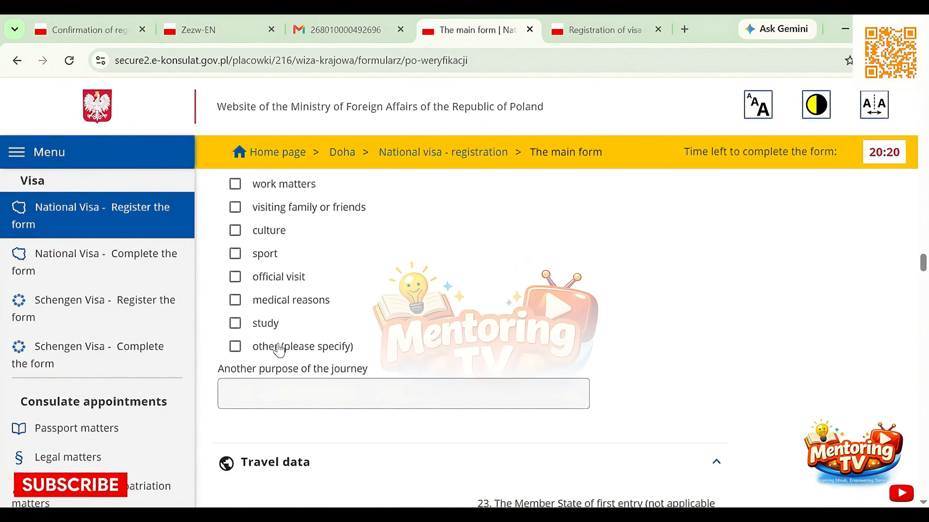
{"action": "left_click", "coordinate": [235, 346]}
{"action": "left_click", "coordinate": [280, 389]}
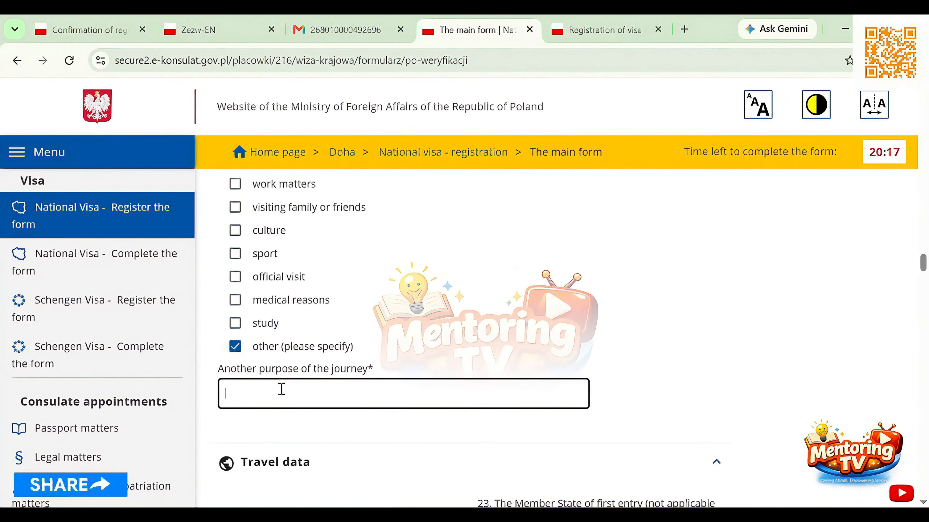
{"action": "type", "text": "WORK / EMPLOYMENT"}
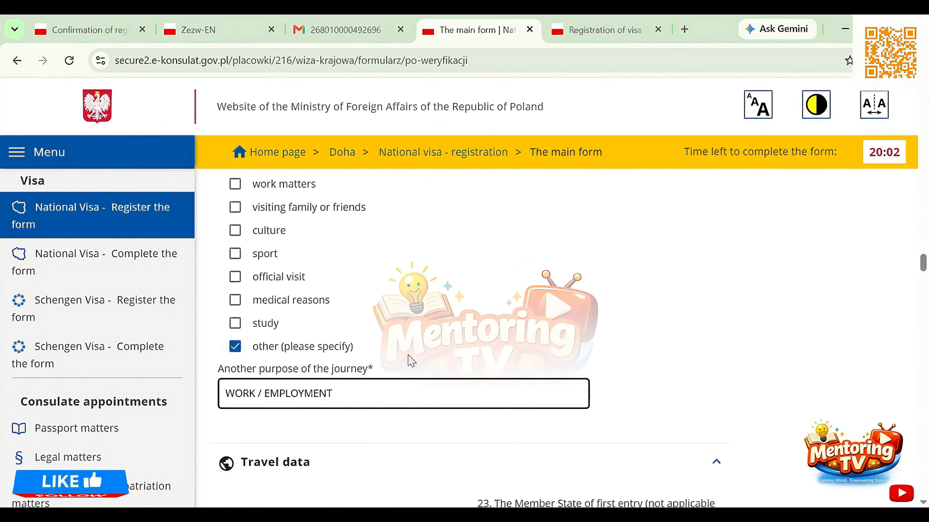
Select POLAND as the Member State of first entry in field 23 of the travel data
{"action": "scroll", "coordinate": [419, 364], "scroll_direction": "down", "scroll_amount": 5}
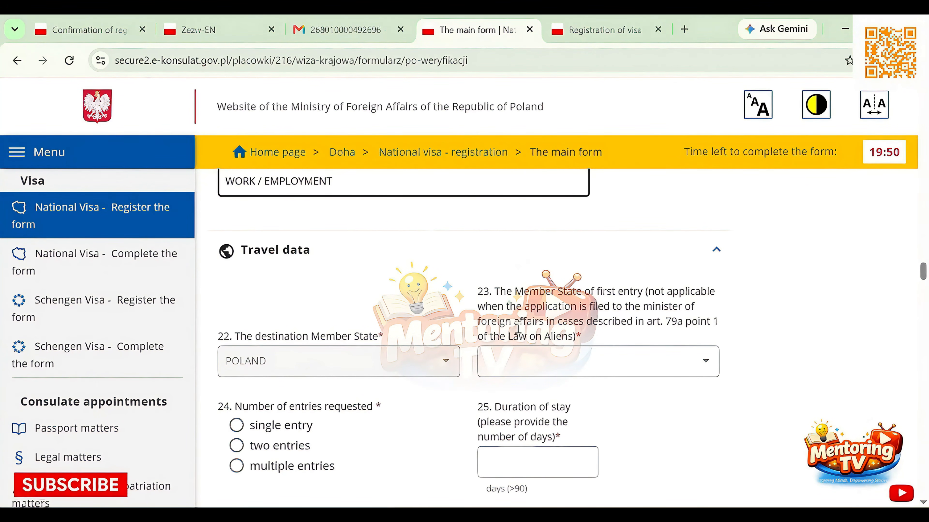
{"action": "left_click", "coordinate": [529, 366]}
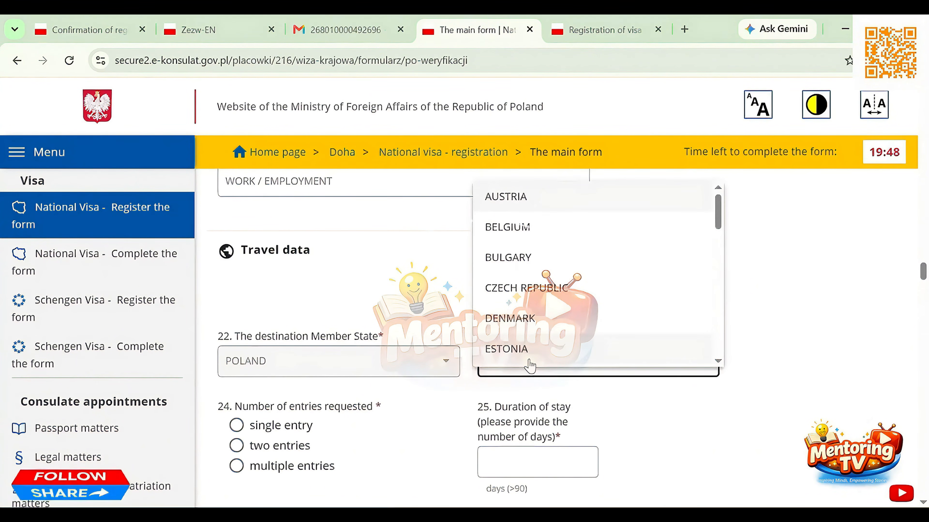
{"action": "scroll", "coordinate": [529, 366], "scroll_direction": "down", "scroll_amount": 5}
{"action": "left_click", "coordinate": [530, 351]}
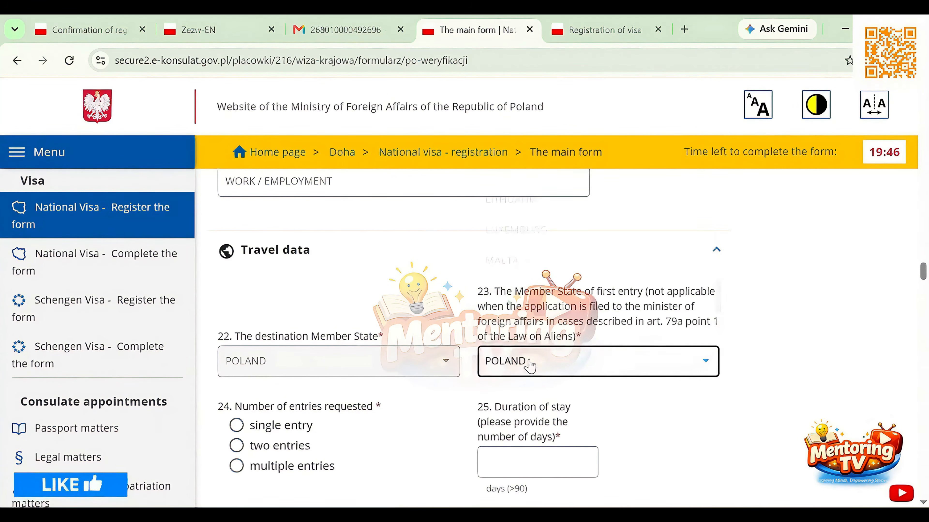
Request multiple entries in field 24 and enter 365 days as the duration of stay
{"action": "scroll", "coordinate": [529, 366], "scroll_direction": "down", "scroll_amount": 4}
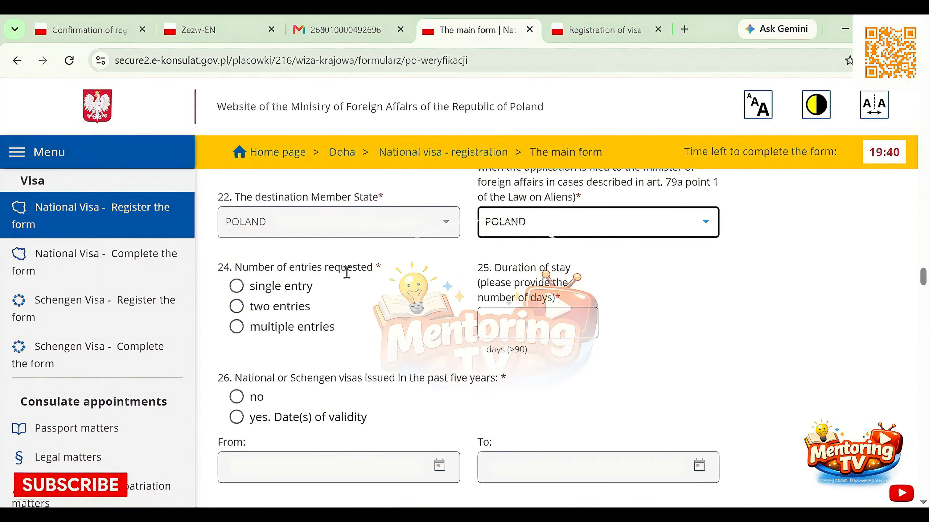
{"action": "left_click", "coordinate": [237, 327]}
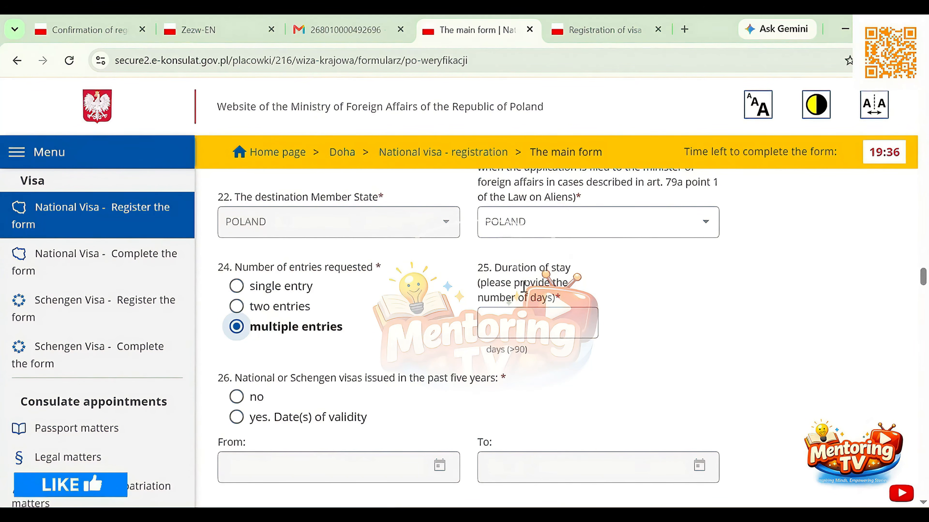
{"action": "left_click", "coordinate": [521, 319]}
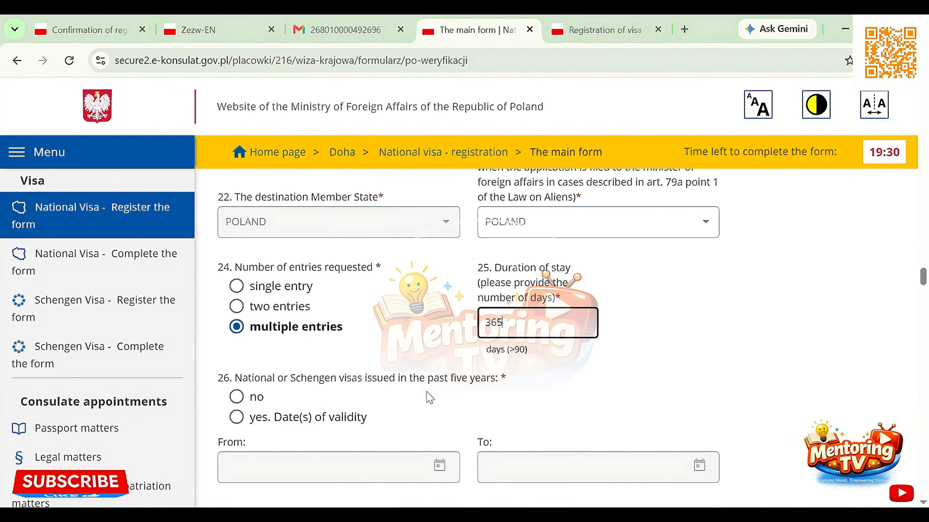
Answer question 26 on national or Schengen visas issued in the past five years with no
{"action": "scroll", "coordinate": [430, 398], "scroll_direction": "down", "scroll_amount": 2}
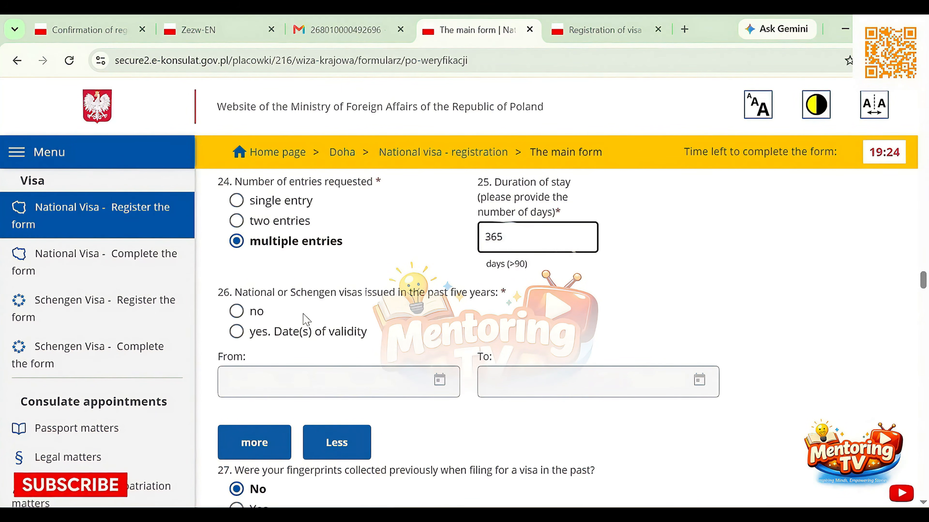
{"action": "left_click", "coordinate": [237, 311]}
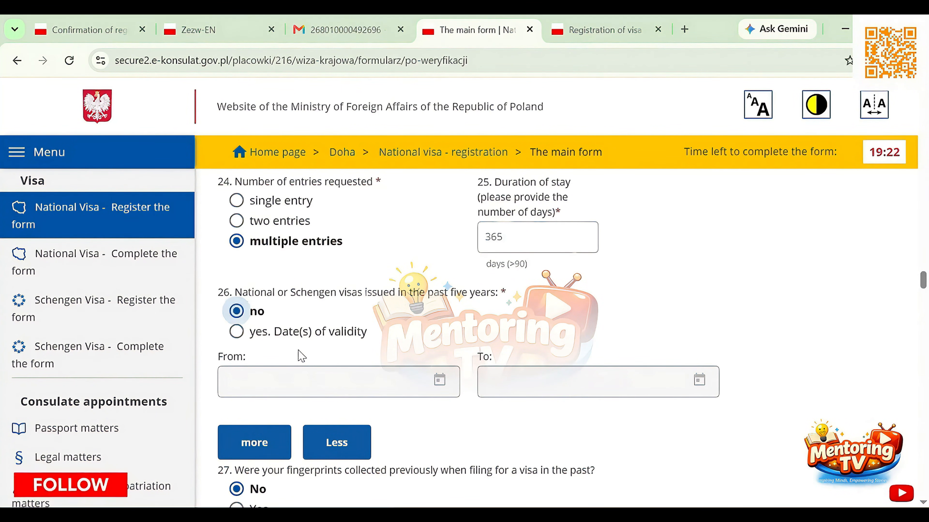
{"action": "scroll", "coordinate": [301, 355], "scroll_direction": "down", "scroll_amount": 5}
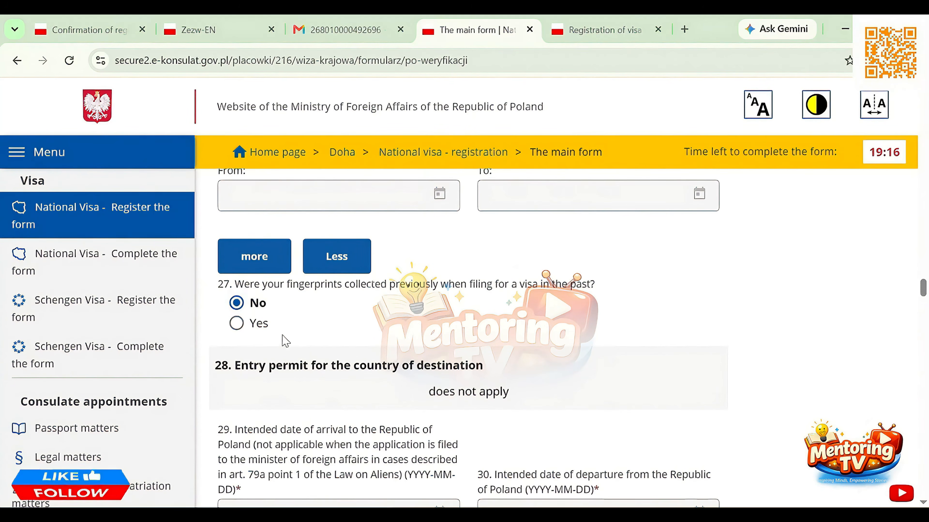
Try the Yes answer to question 27 on previously collected fingerprints and set it back to No
{"action": "scroll", "coordinate": [313, 362], "scroll_direction": "down", "scroll_amount": 2}
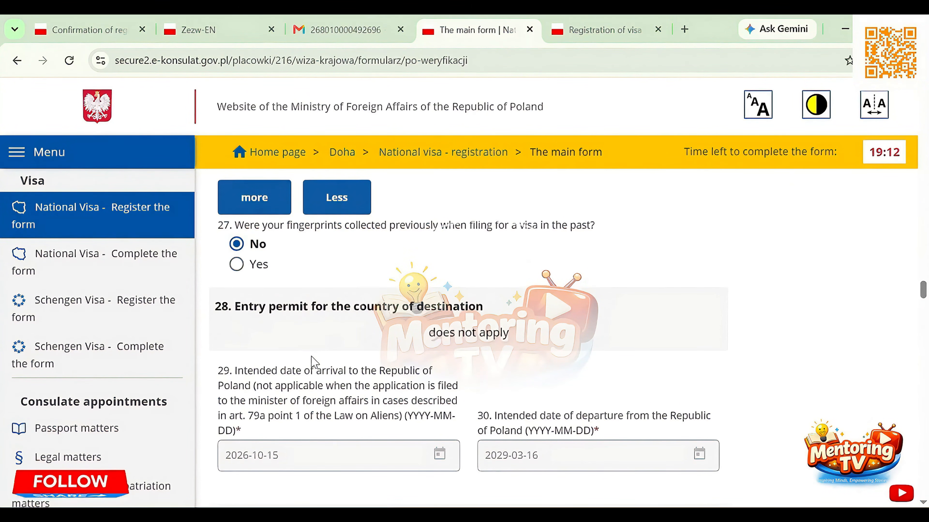
{"action": "left_click", "coordinate": [235, 264]}
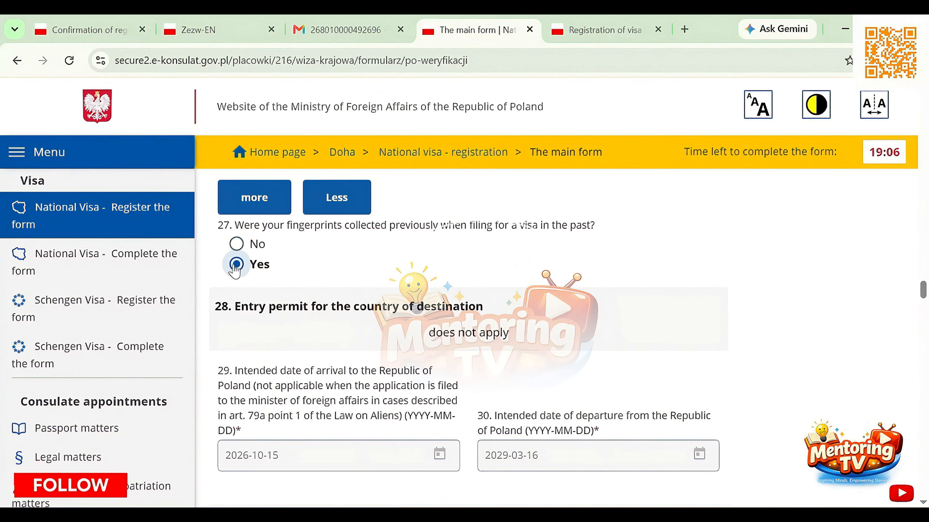
{"action": "left_click", "coordinate": [236, 244]}
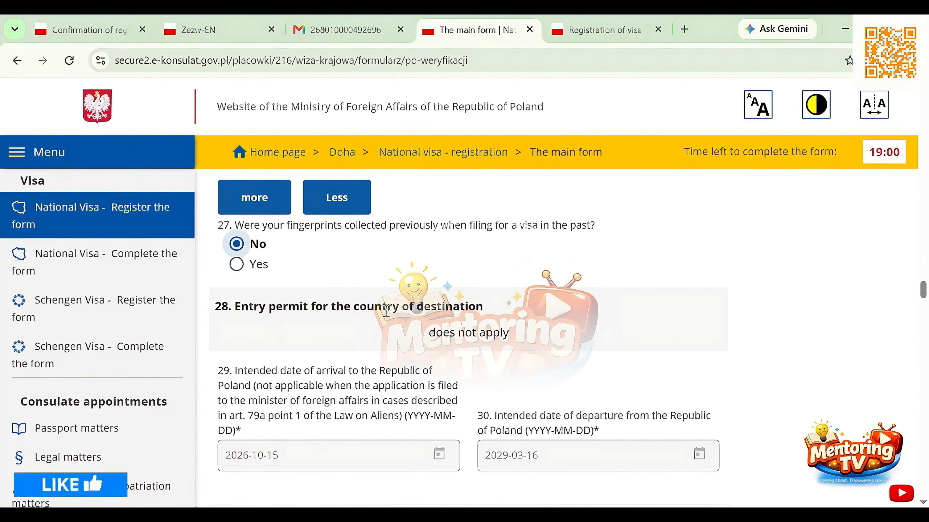
Set the type of the inviting party in fields 31, 32 of the receiving person data to Company
{"action": "scroll", "coordinate": [392, 310], "scroll_direction": "down", "scroll_amount": 2}
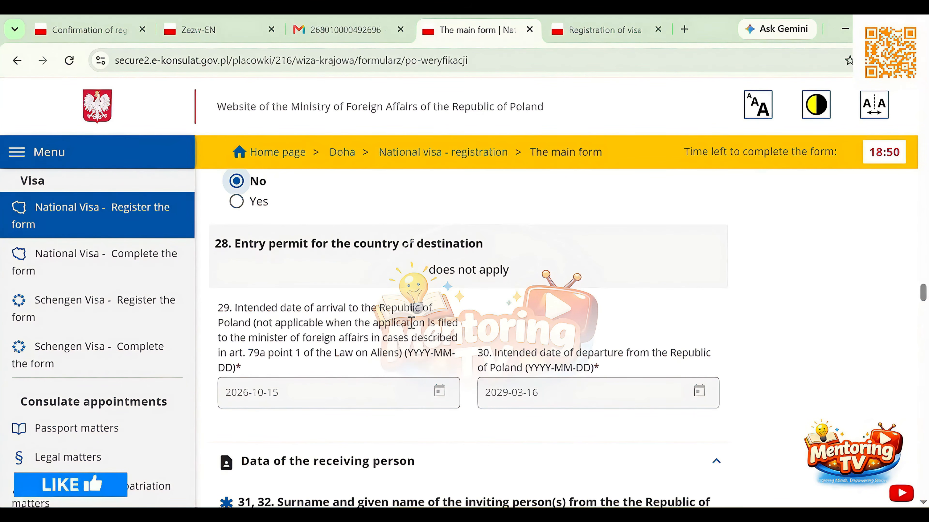
{"action": "scroll", "coordinate": [411, 323], "scroll_direction": "down", "scroll_amount": 1}
{"action": "scroll", "coordinate": [412, 323], "scroll_direction": "down", "scroll_amount": 3}
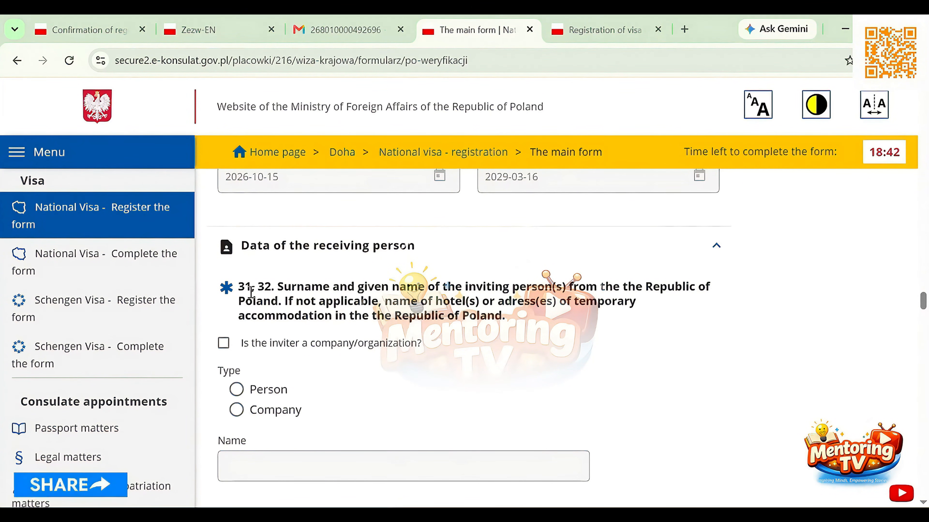
{"action": "left_click_drag", "start_coordinate": [276, 291], "coordinate": [234, 289]}
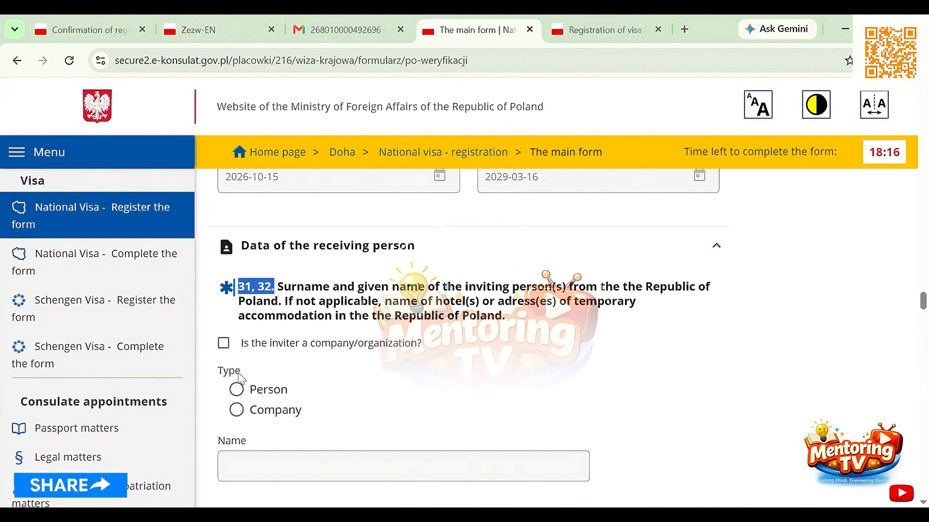
{"action": "left_click", "coordinate": [236, 412]}
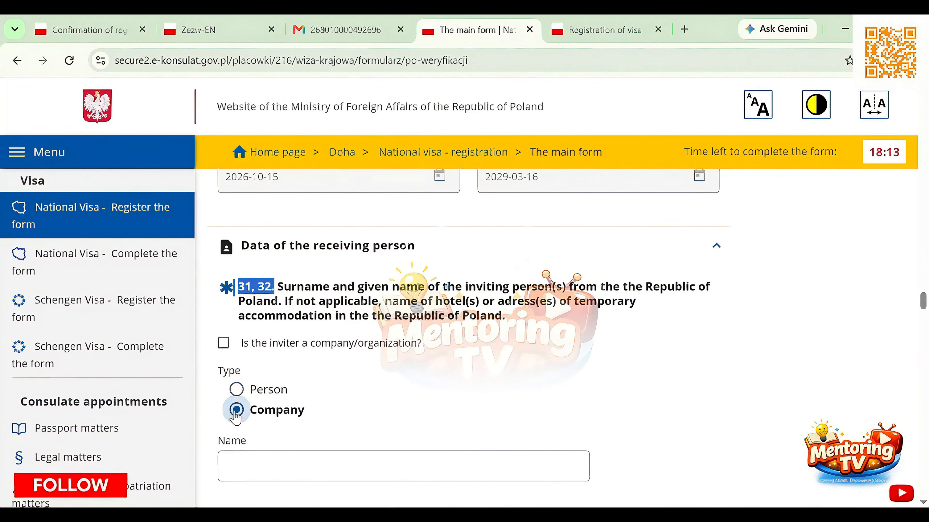
{"action": "left_click", "coordinate": [282, 300]}
{"action": "left_click_drag", "start_coordinate": [276, 287], "coordinate": [238, 287]}
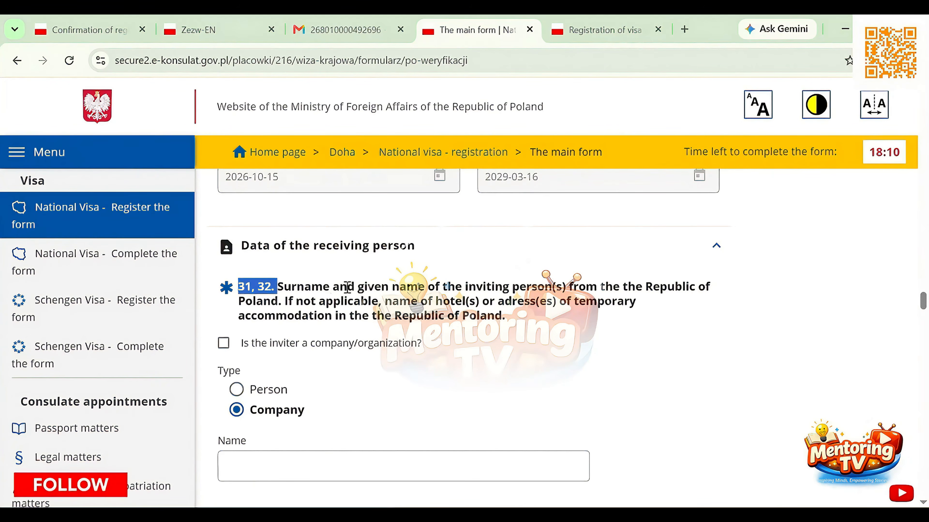
Recheck the travel data answers and enter the inviting company's name in the Name field
{"action": "scroll", "coordinate": [354, 286], "scroll_direction": "up", "scroll_amount": 12}
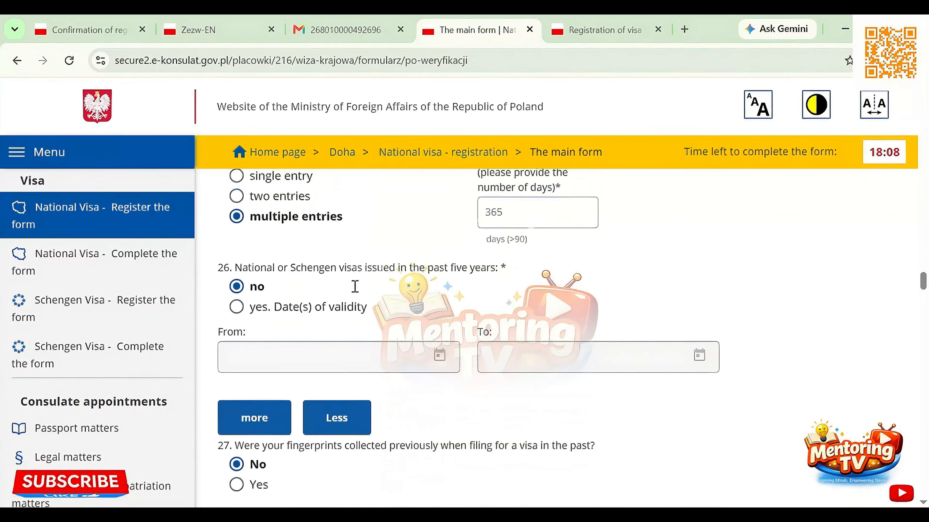
{"action": "scroll", "coordinate": [356, 291], "scroll_direction": "up", "scroll_amount": 8}
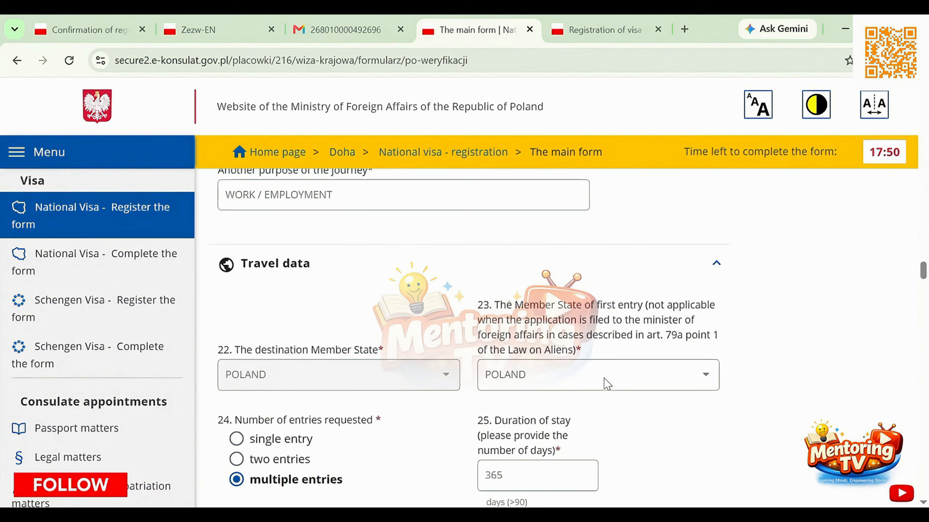
{"action": "scroll", "coordinate": [606, 384], "scroll_direction": "down", "scroll_amount": 4}
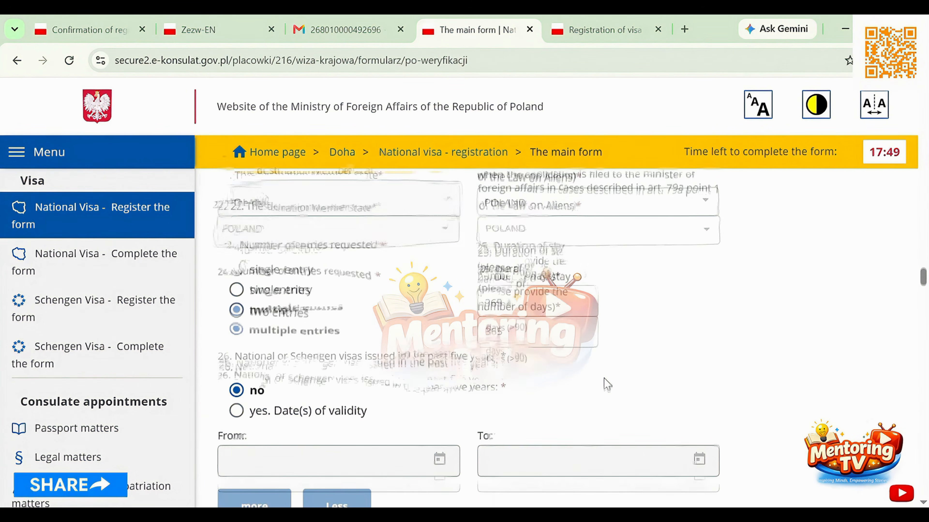
{"action": "scroll", "coordinate": [607, 384], "scroll_direction": "down", "scroll_amount": 10}
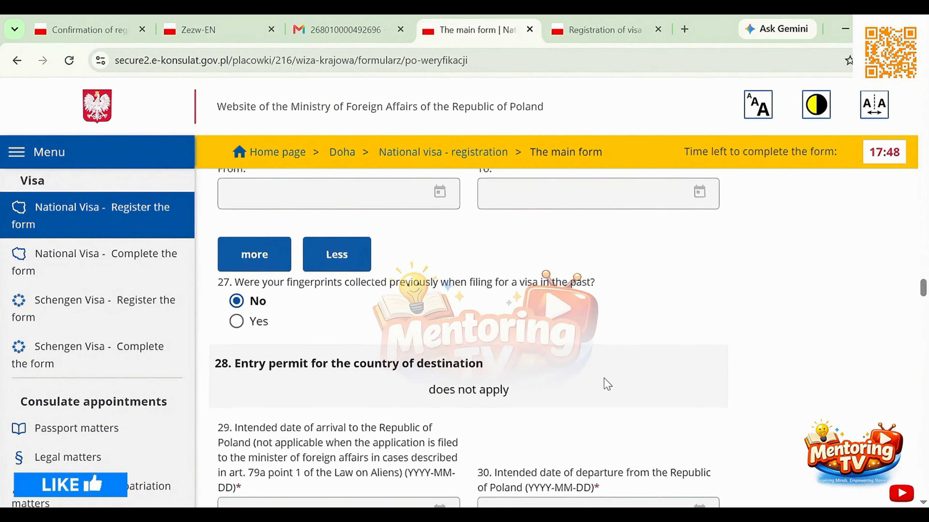
{"action": "scroll", "coordinate": [606, 383], "scroll_direction": "down", "scroll_amount": 5}
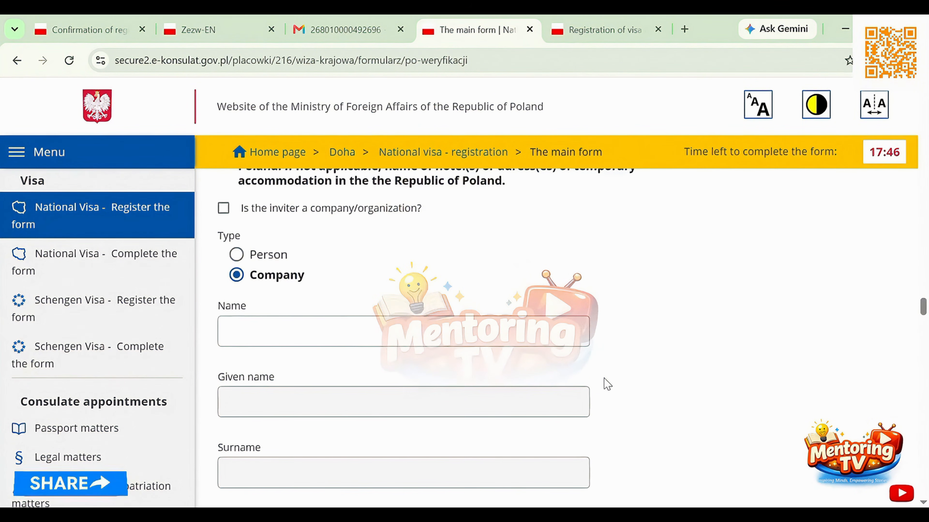
{"action": "left_click", "coordinate": [363, 342]}
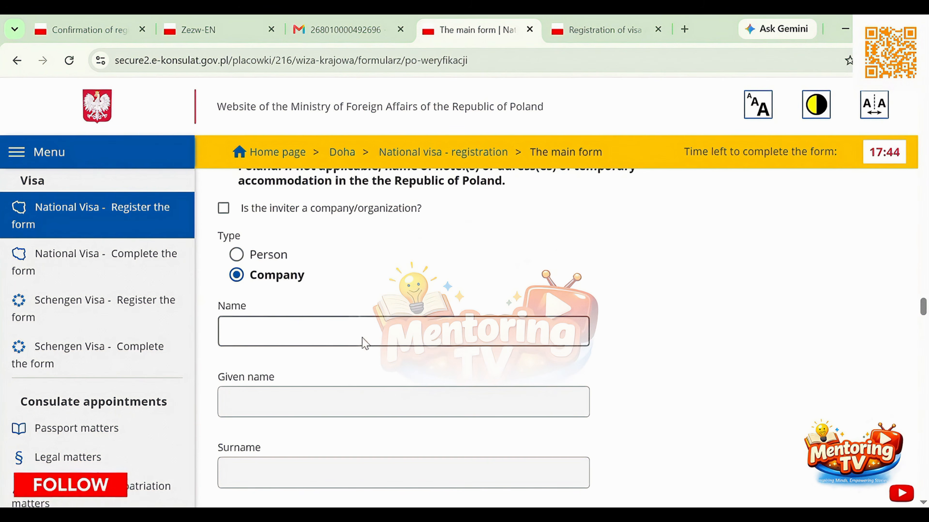
{"action": "scroll", "coordinate": [362, 343], "scroll_direction": "down", "scroll_amount": 2}
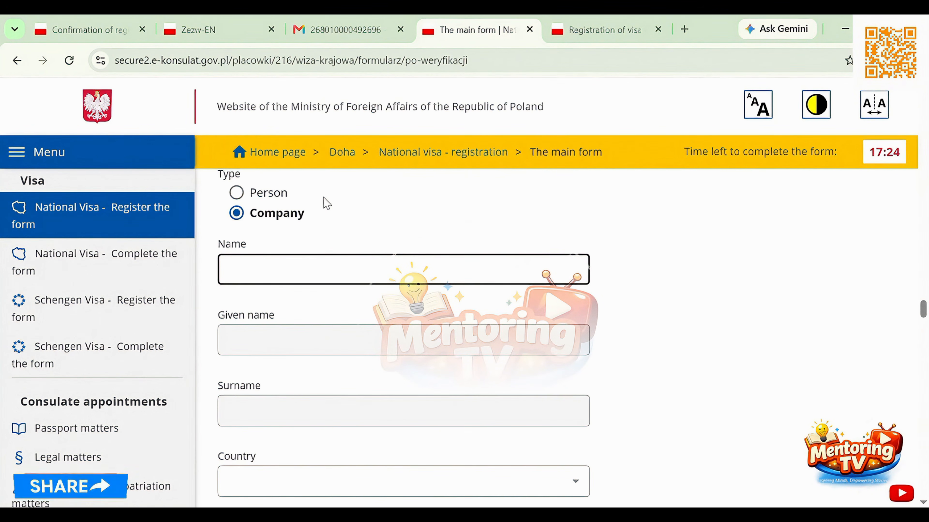
{"action": "key", "text": "ctrl+v"}
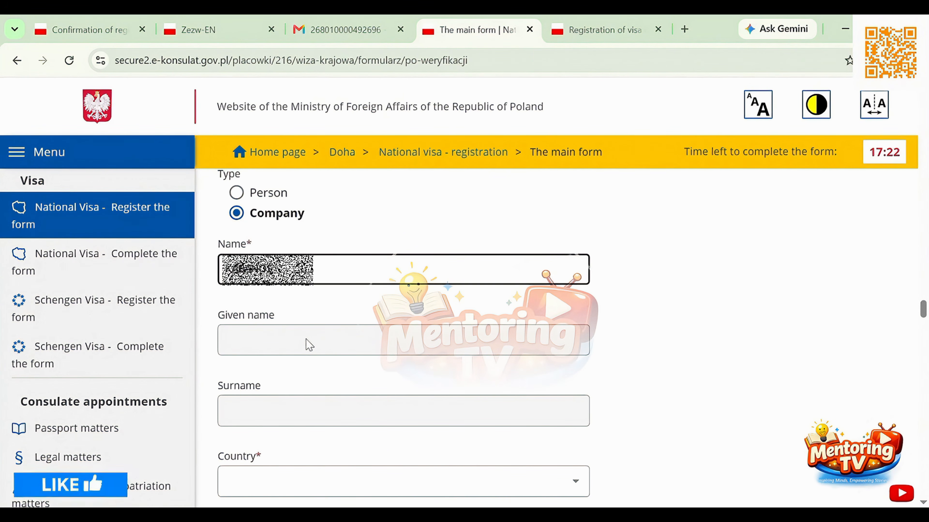
{"action": "left_click", "coordinate": [310, 346]}
Select POLAND as the inviting company's country and enter the company's town in the Place field
{"action": "scroll", "coordinate": [309, 345], "scroll_direction": "down", "scroll_amount": 3}
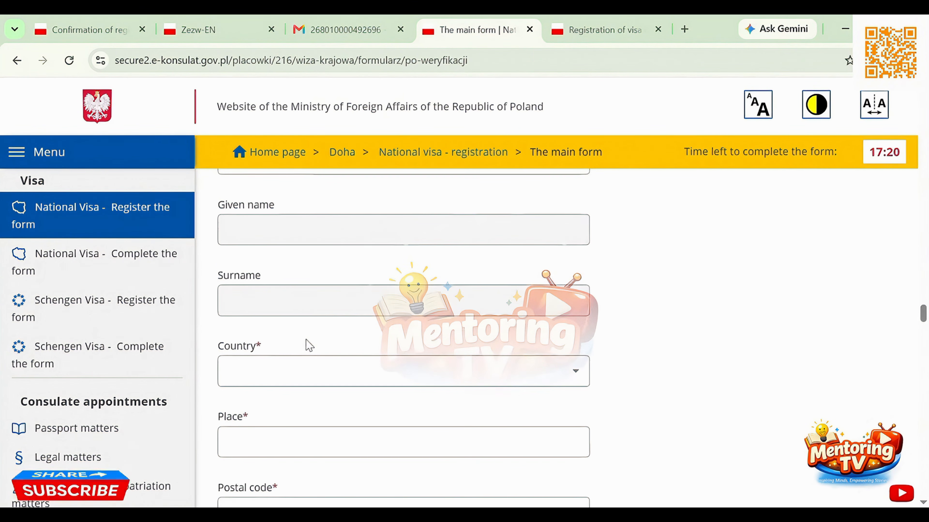
{"action": "scroll", "coordinate": [309, 346], "scroll_direction": "down", "scroll_amount": 3}
{"action": "left_click", "coordinate": [317, 281]}
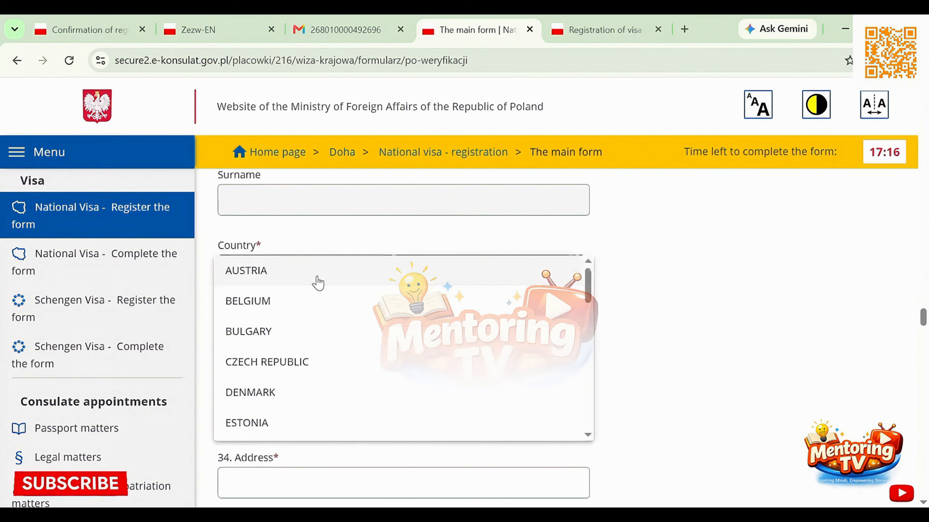
{"action": "scroll", "coordinate": [317, 282], "scroll_direction": "down", "scroll_amount": 10}
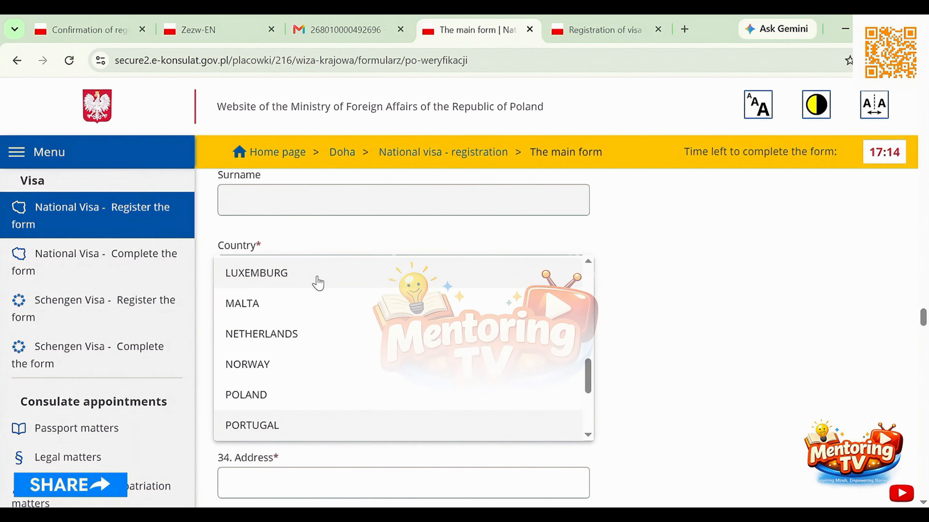
{"action": "key", "text": "Up"}
{"action": "key", "text": "Return"}
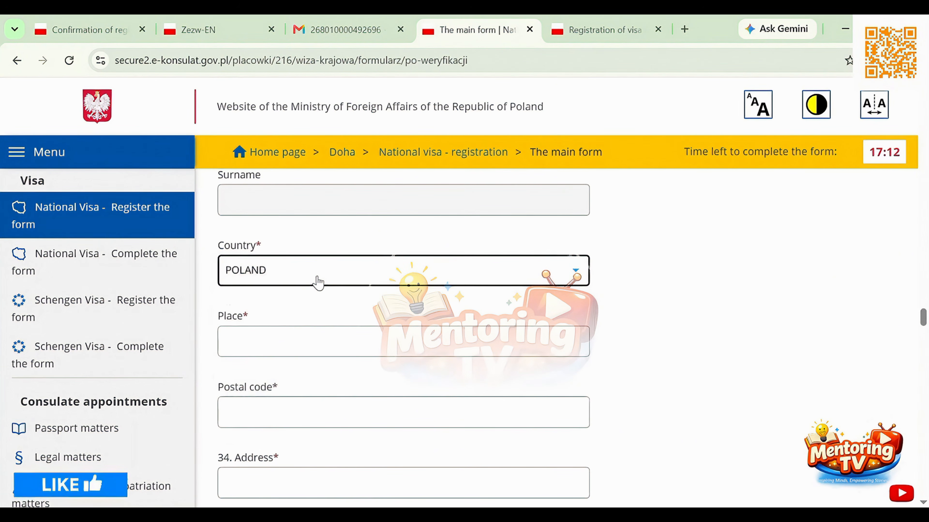
{"action": "left_click", "coordinate": [285, 343]}
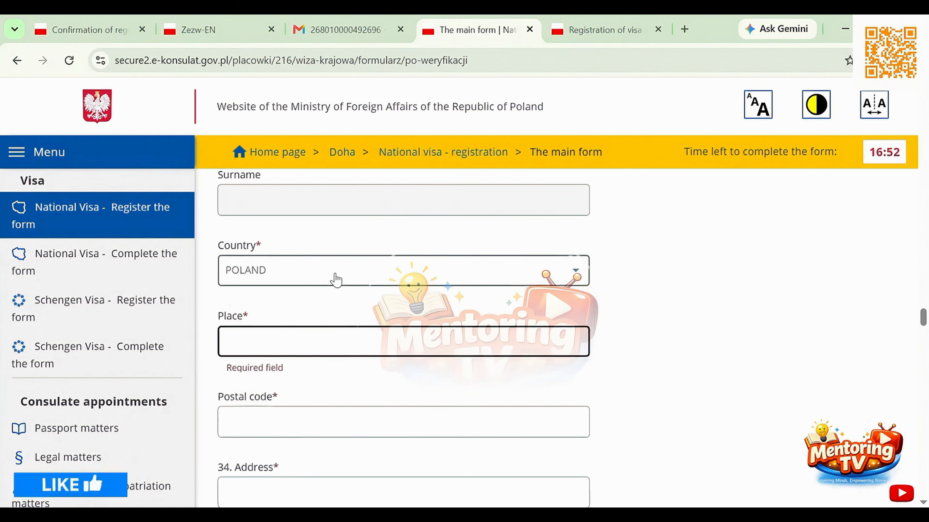
{"action": "type", "text": "JABLONKA"}
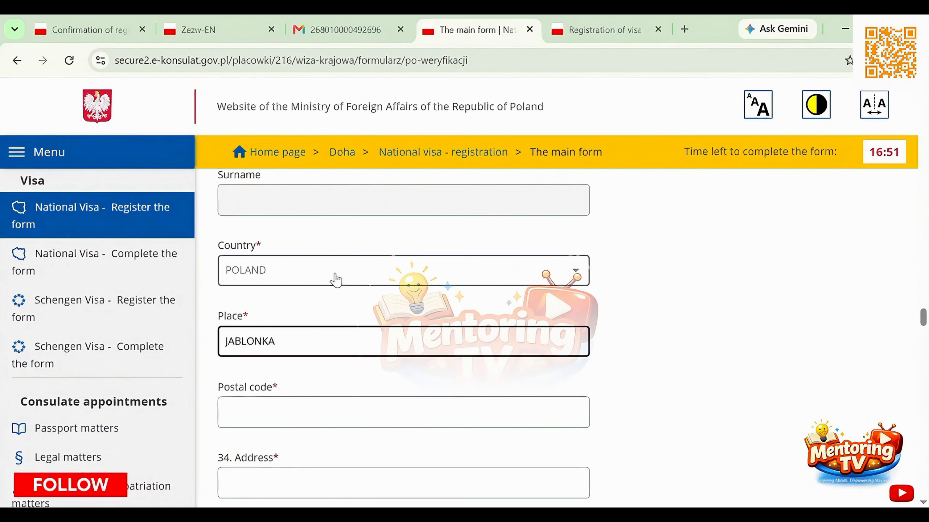
Look up the employer's address in the work permit PDF and fill in the inviting company's postal code on the form
{"action": "left_click", "coordinate": [291, 407]}
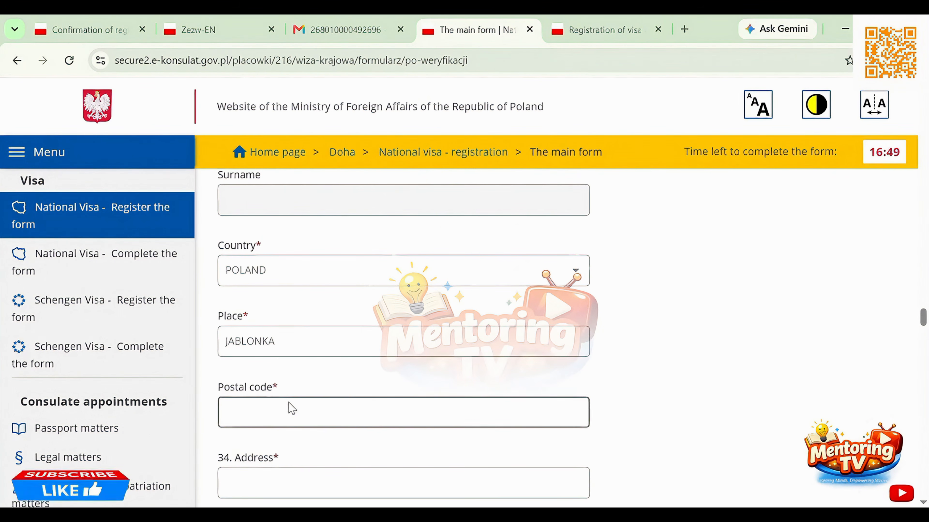
{"action": "key", "text": "alt+Tab"}
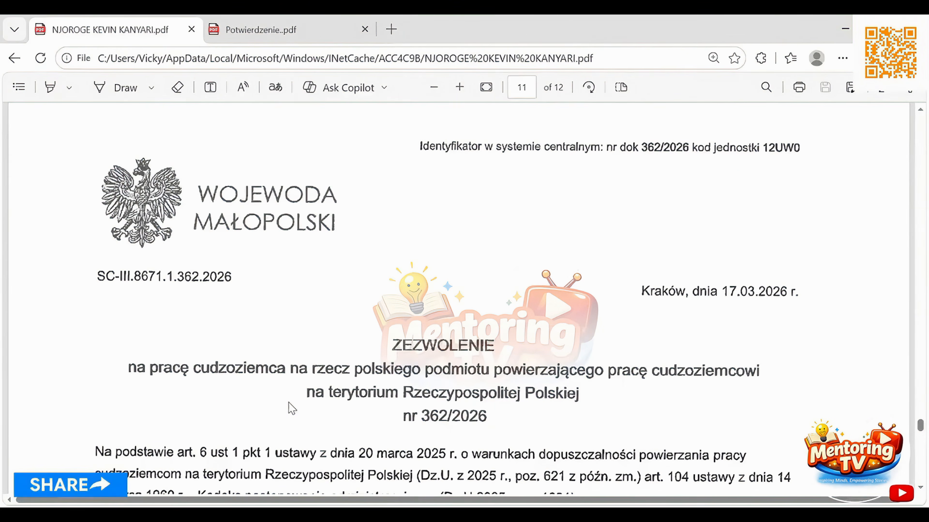
{"action": "scroll", "coordinate": [350, 375], "scroll_direction": "down", "scroll_amount": 1}
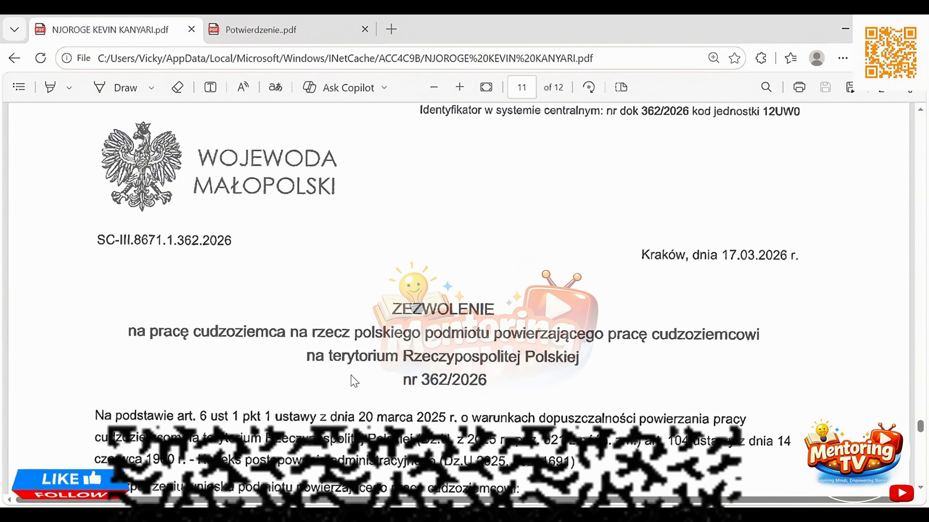
{"action": "scroll", "coordinate": [351, 381], "scroll_direction": "down", "scroll_amount": 10}
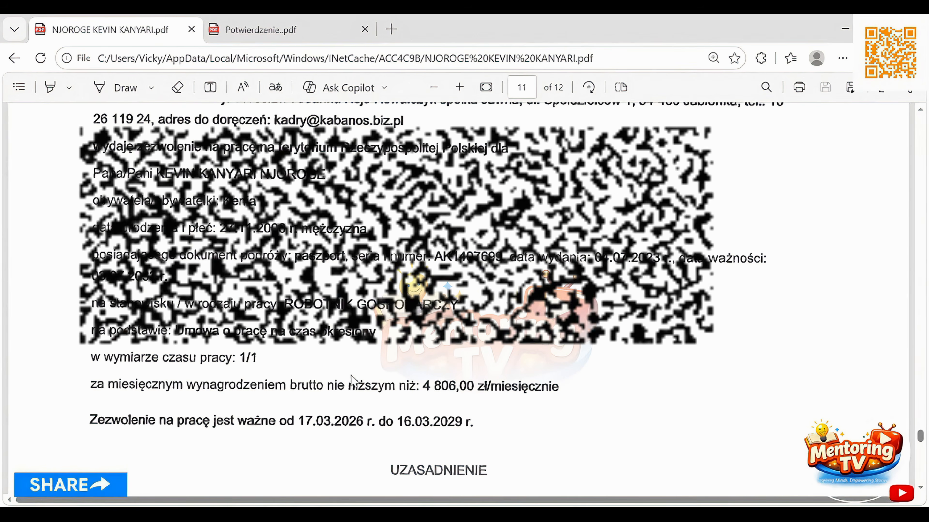
{"action": "scroll", "coordinate": [352, 381], "scroll_direction": "up", "scroll_amount": 3}
{"action": "scroll", "coordinate": [352, 381], "scroll_direction": "up", "scroll_amount": 3}
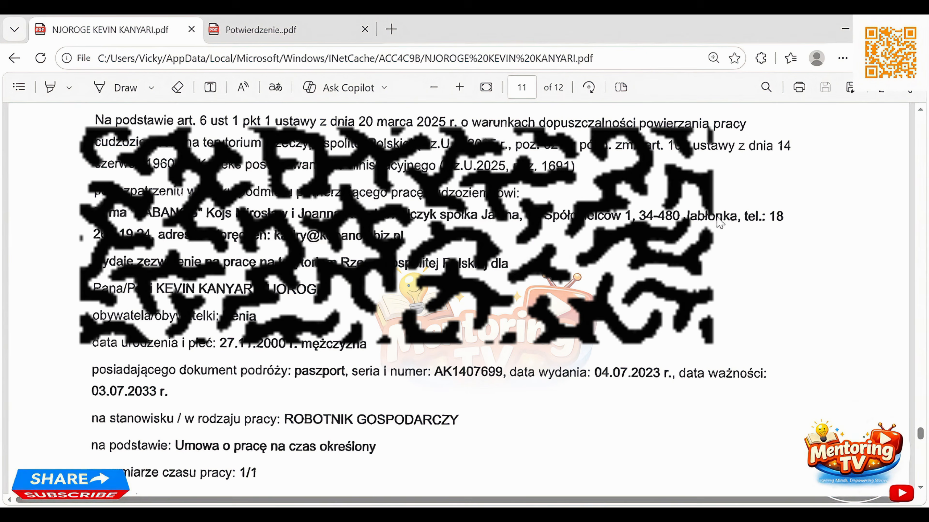
{"action": "key", "text": "alt+Tab"}
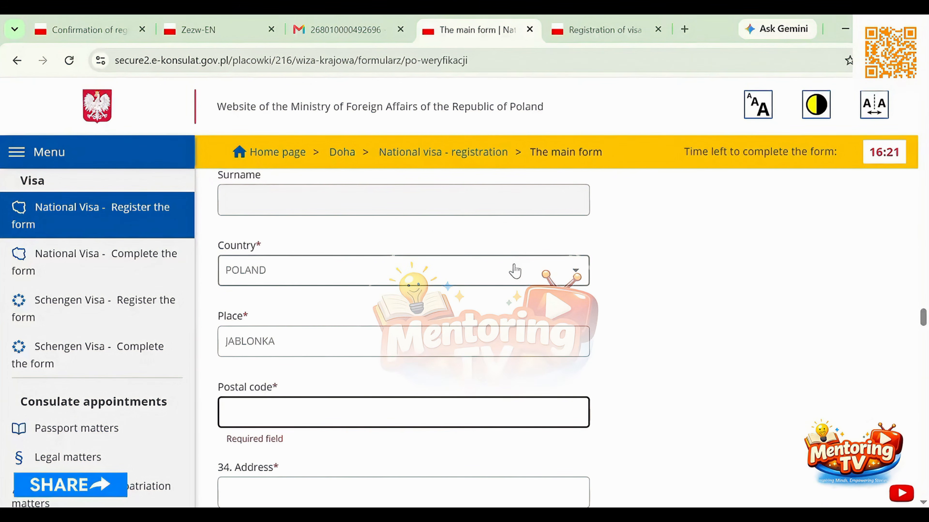
{"action": "scroll", "coordinate": [515, 271], "scroll_direction": "down", "scroll_amount": 3}
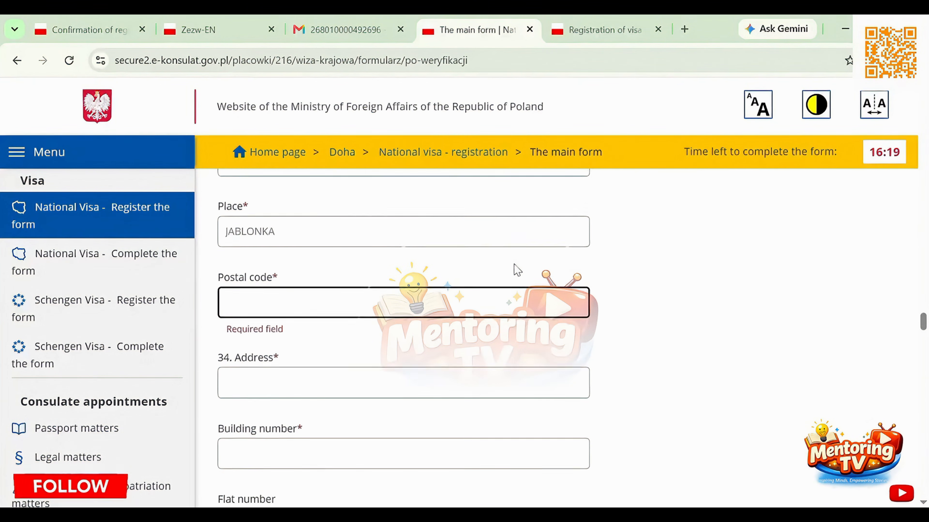
{"action": "scroll", "coordinate": [516, 271], "scroll_direction": "down", "scroll_amount": 1}
{"action": "key", "text": "alt+Tab"}
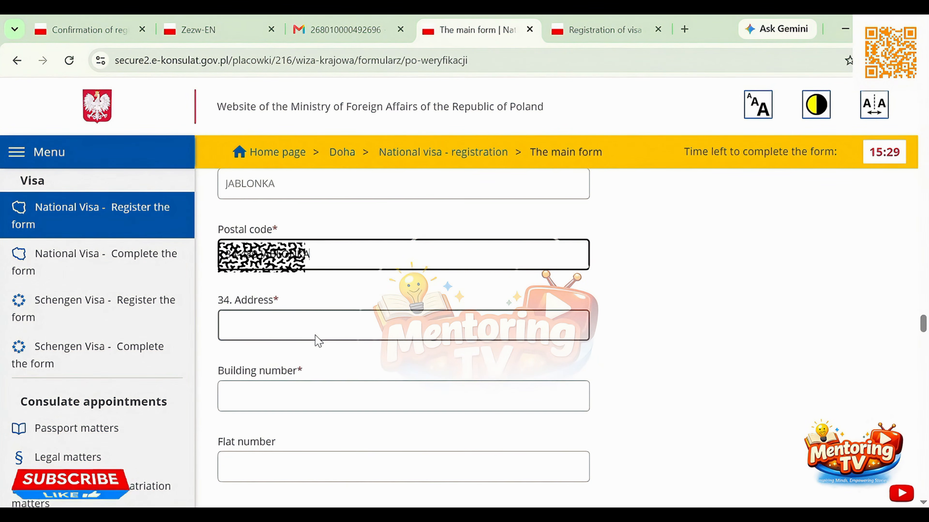
Replace the inviting company's Place entry with the street name from its address
{"action": "scroll", "coordinate": [354, 281], "scroll_direction": "up", "scroll_amount": 2}
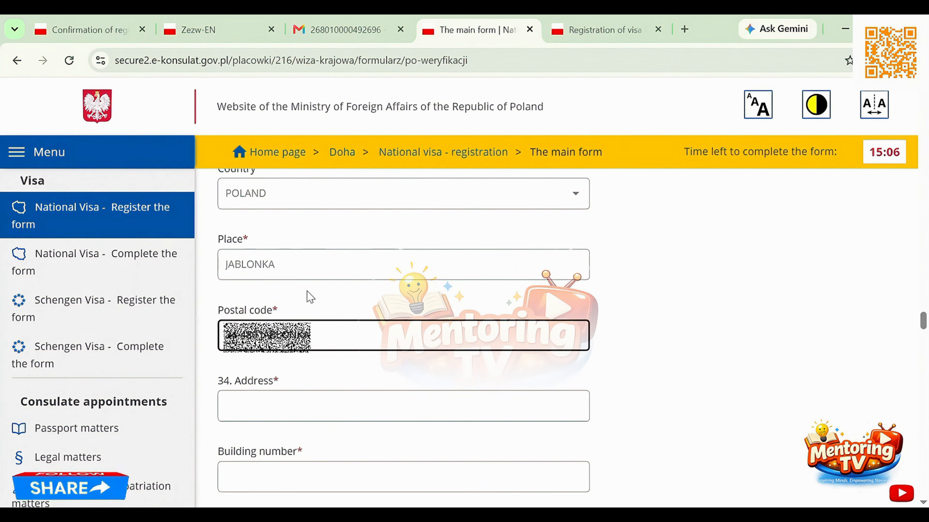
{"action": "left_click", "coordinate": [289, 275]}
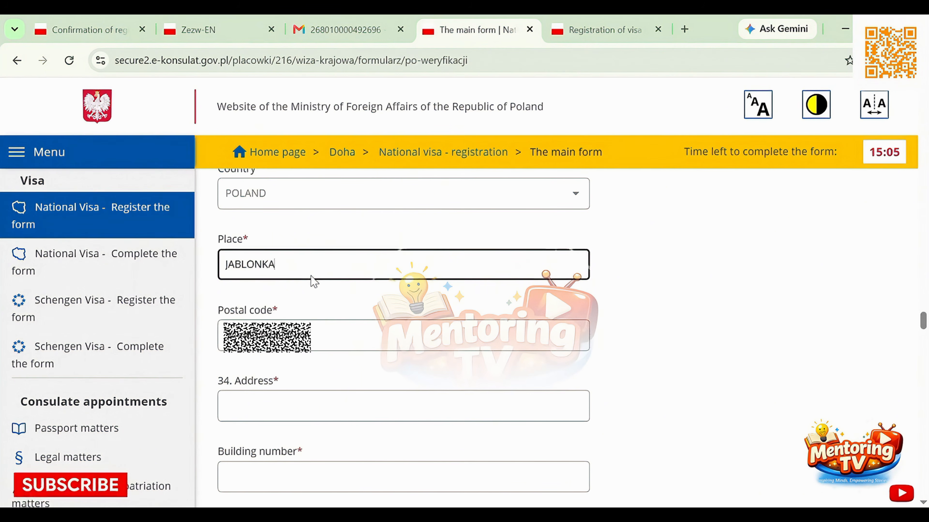
{"action": "double_click", "coordinate": [264, 266]}
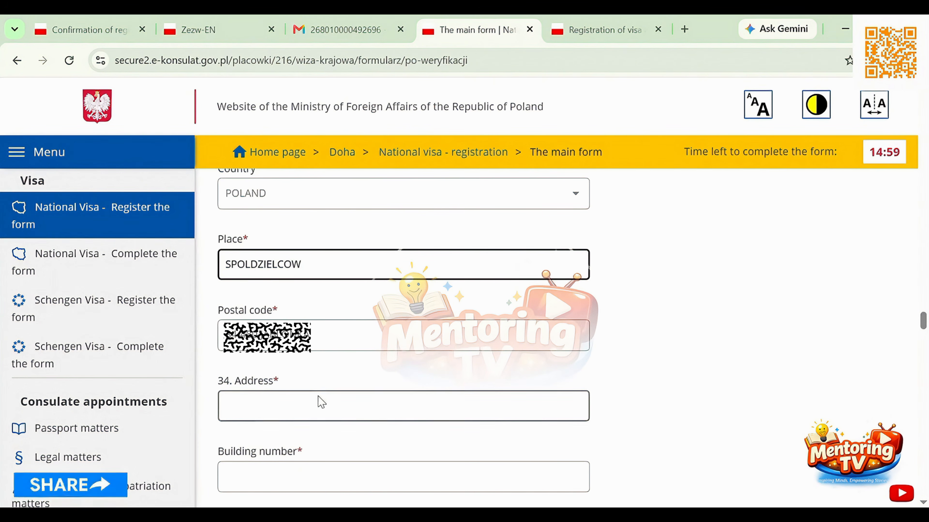
Fill in the inviting company's Address field with the locality name and check its Postal code entry
{"action": "left_click", "coordinate": [319, 406]}
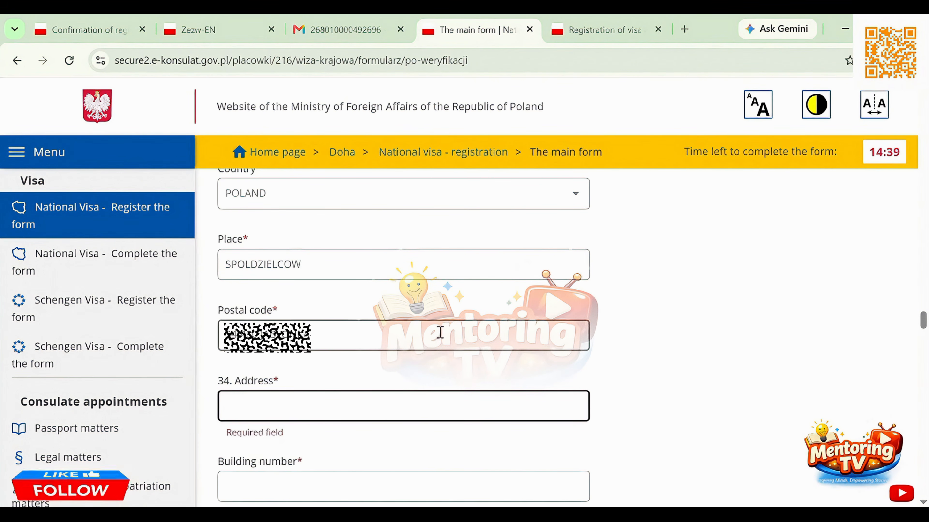
{"action": "key", "text": "ctrl+v"}
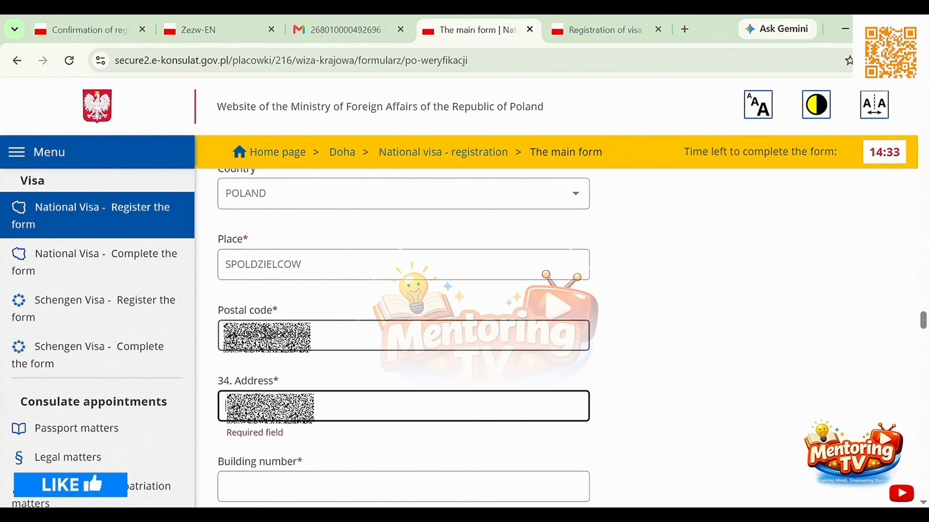
{"action": "left_click_drag", "start_coordinate": [260, 334], "coordinate": [230, 333]}
{"action": "key", "text": "ctrl+x"}
{"action": "left_click", "coordinate": [279, 407]}
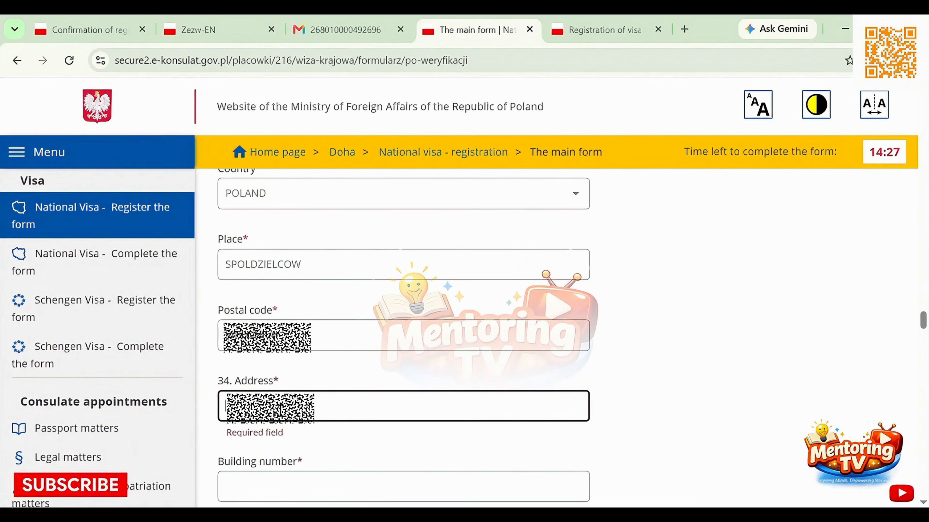
{"action": "key", "text": "ctrl+v"}
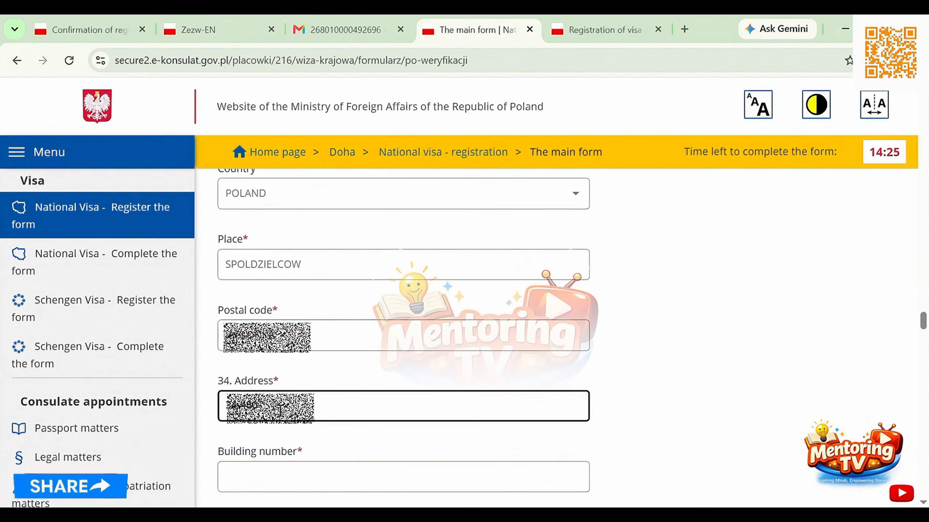
{"action": "scroll", "coordinate": [315, 363], "scroll_direction": "down", "scroll_amount": 3}
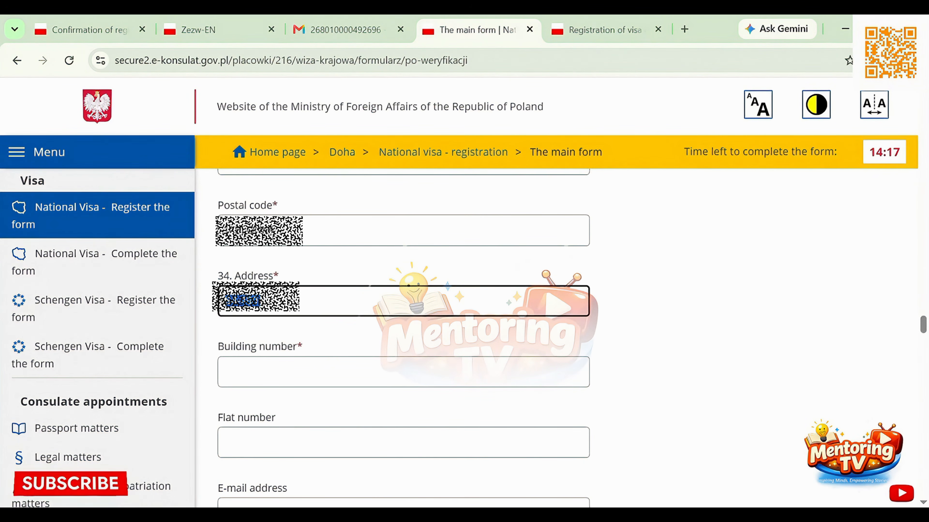
{"action": "left_click", "coordinate": [226, 235]}
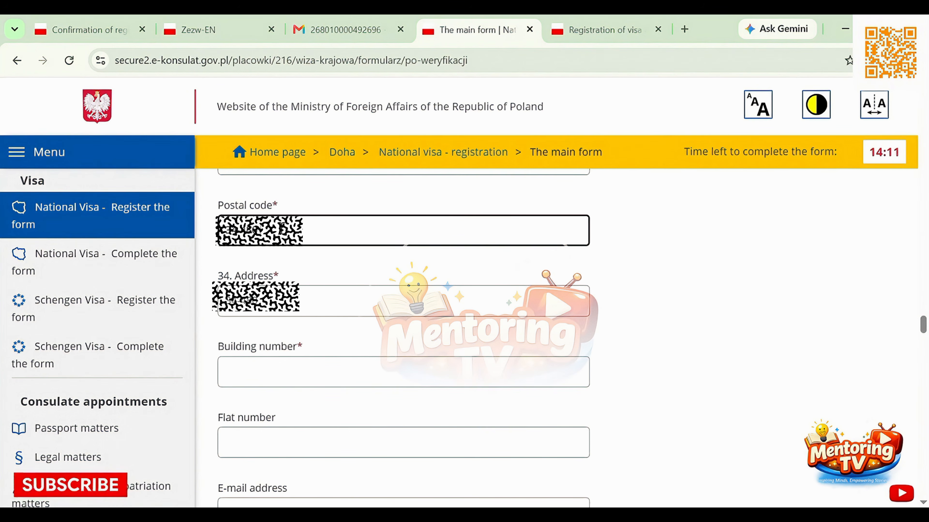
{"action": "key", "text": "Tab"}
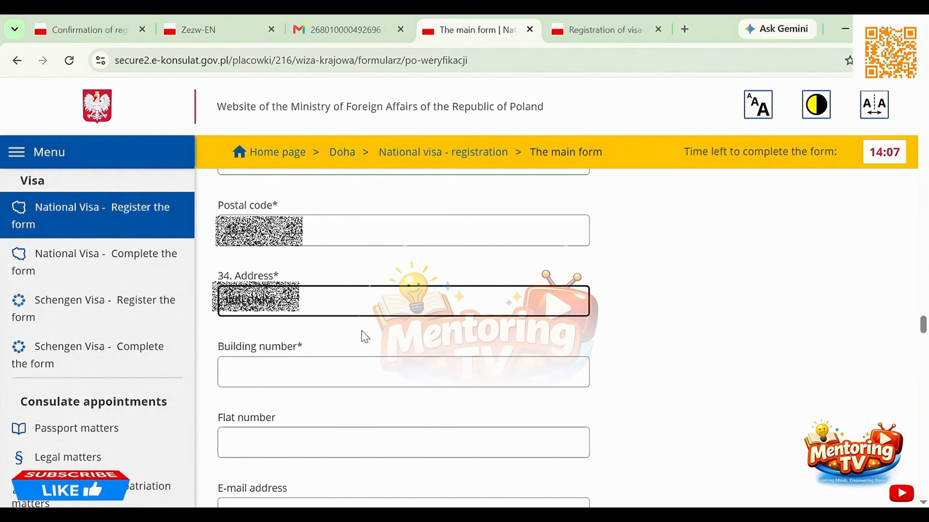
Enter the inviting company's building number and flat number, consulting the employer's address in the work permit PDF
{"action": "left_click", "coordinate": [347, 373]}
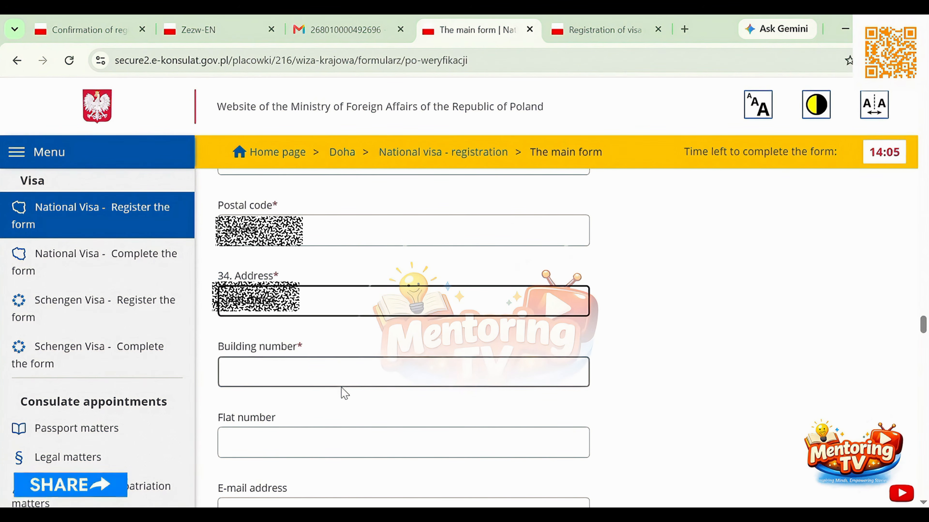
{"action": "type", "text": "1"}
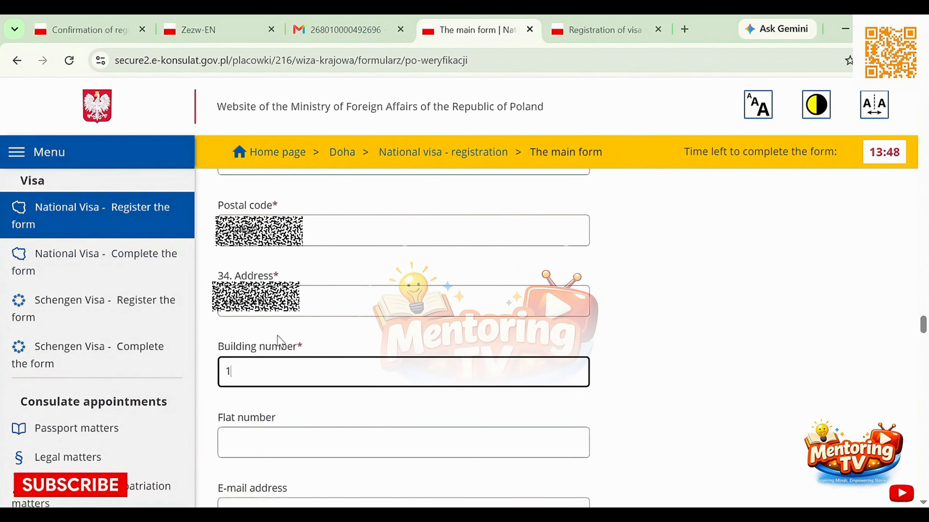
{"action": "scroll", "coordinate": [278, 340], "scroll_direction": "down", "scroll_amount": 5}
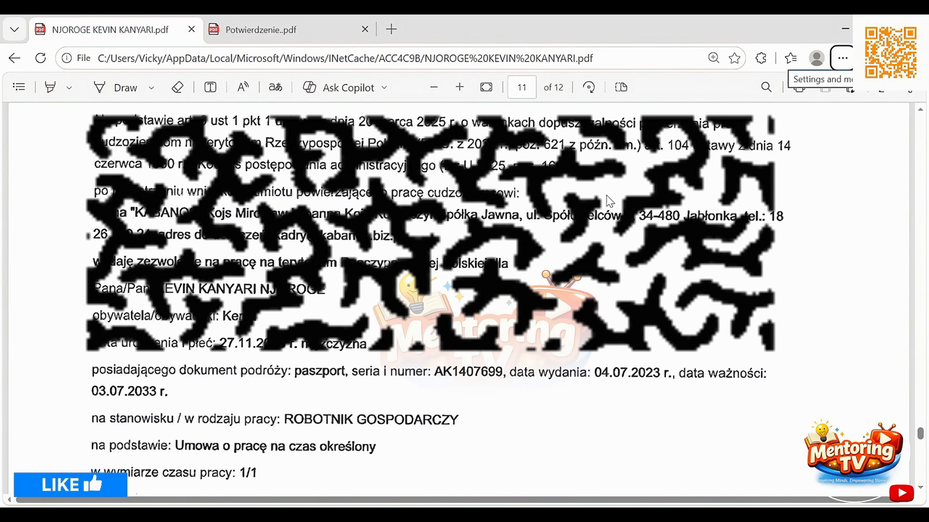
{"action": "key", "text": "alt+Tab"}
{"action": "left_click", "coordinate": [373, 289]}
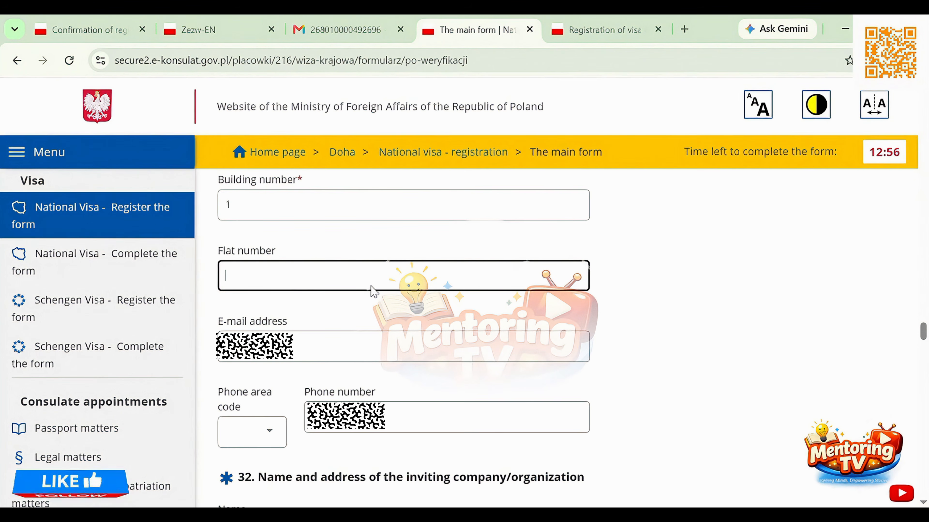
{"action": "type", "text": "18"}
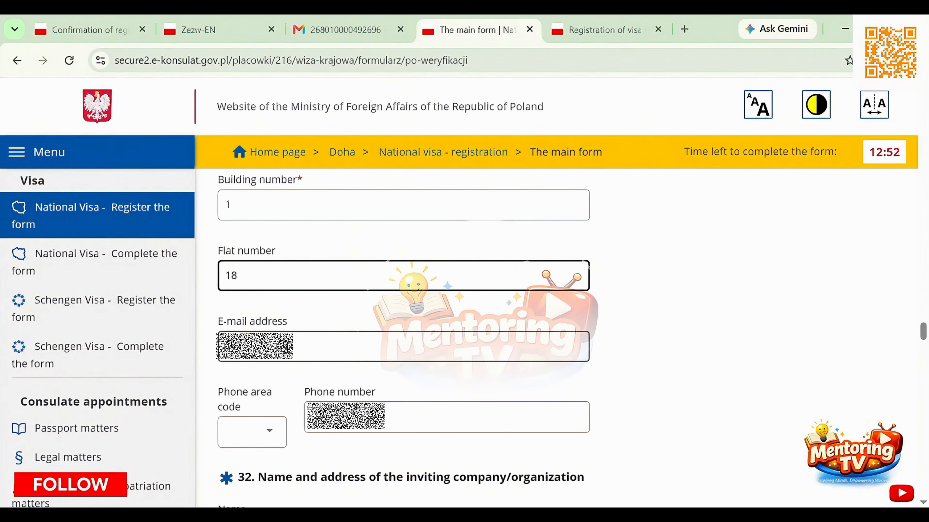
Fill in the inviting company's e-mail address from the work permit PDF and set its phone area code to +48
{"action": "left_click", "coordinate": [288, 346]}
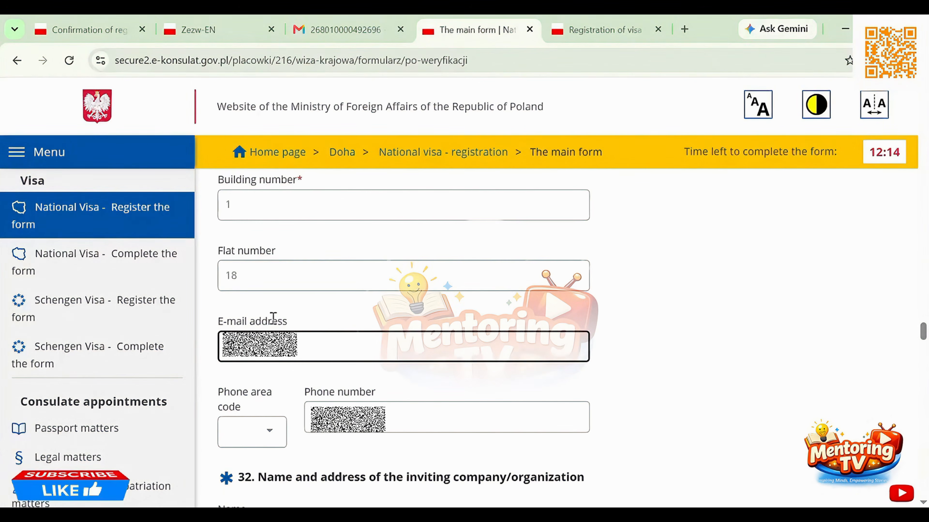
{"action": "key", "text": "ctrl+v"}
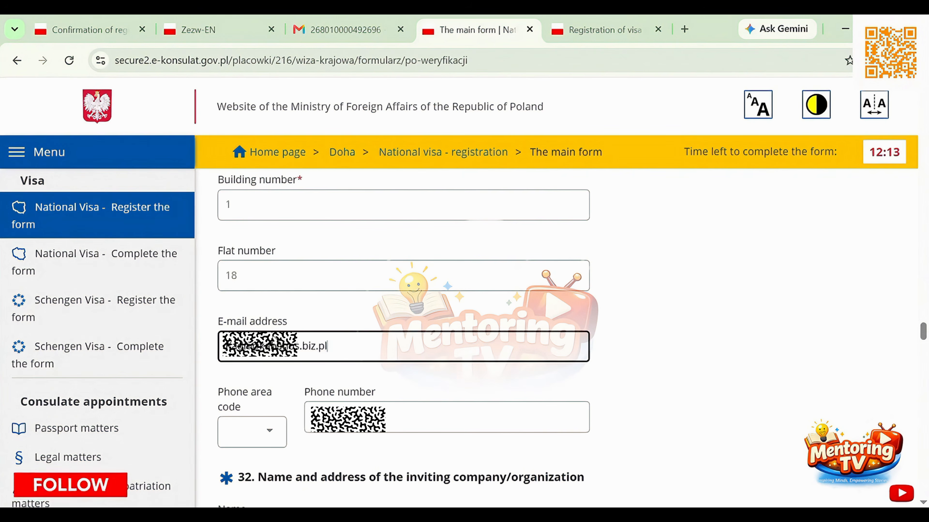
{"action": "scroll", "coordinate": [300, 379], "scroll_direction": "down", "scroll_amount": 3}
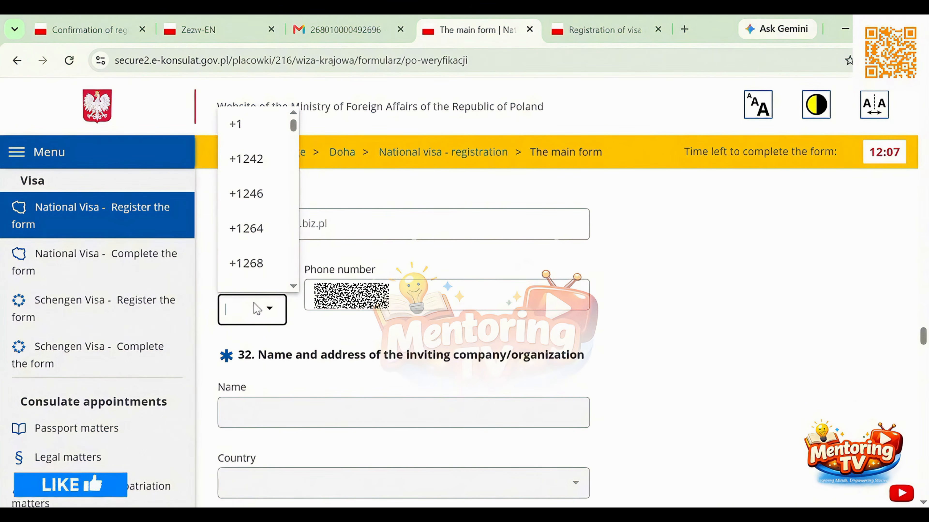
{"action": "left_click", "coordinate": [257, 309]}
{"action": "type", "text": "48"}
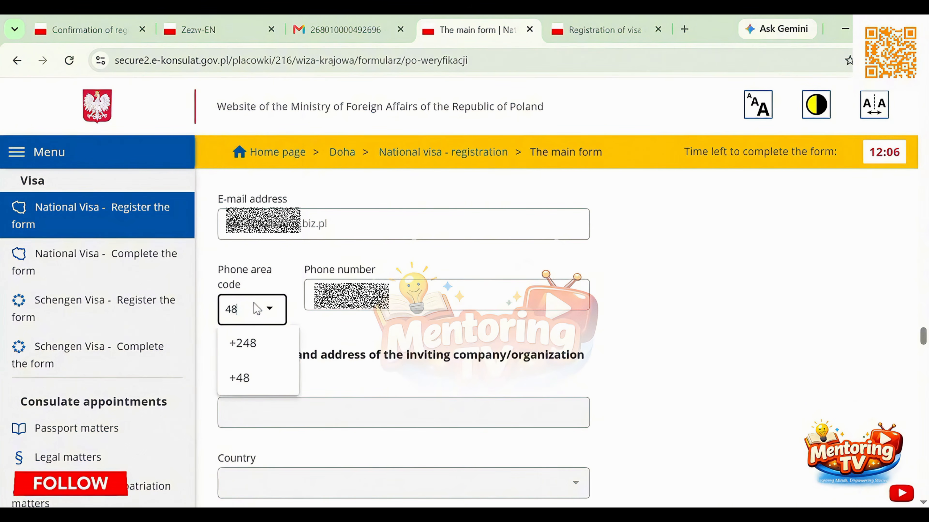
{"action": "left_click", "coordinate": [240, 378]}
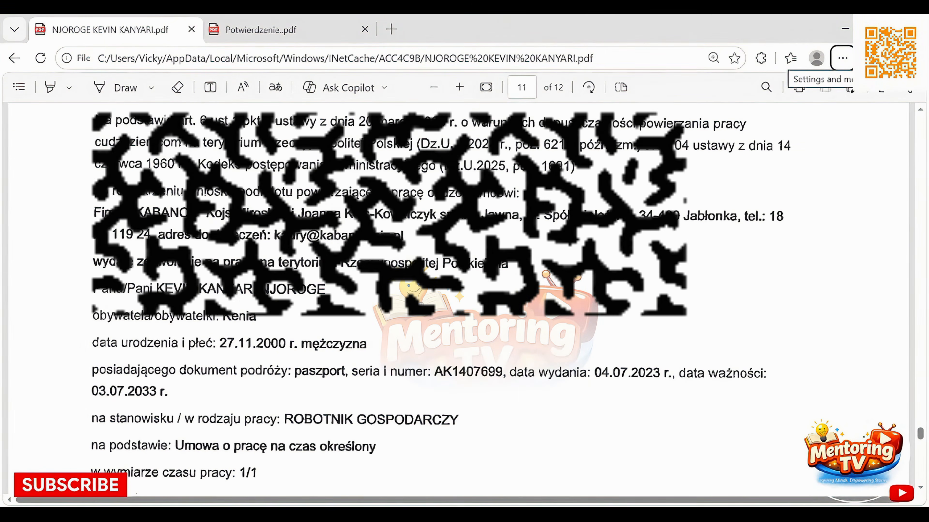
Look up the employer's telephone number in the work permit PDF and enter it as the inviting company's phone number
{"action": "scroll", "coordinate": [439, 293], "scroll_direction": "down", "scroll_amount": 2}
{"action": "scroll", "coordinate": [328, 272], "scroll_direction": "down", "scroll_amount": 1}
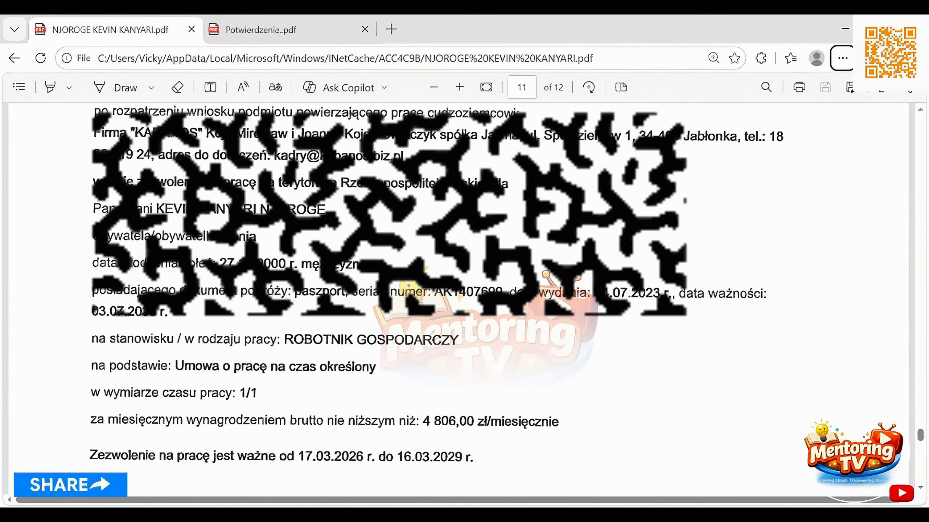
{"action": "scroll", "coordinate": [327, 271], "scroll_direction": "down", "scroll_amount": 1}
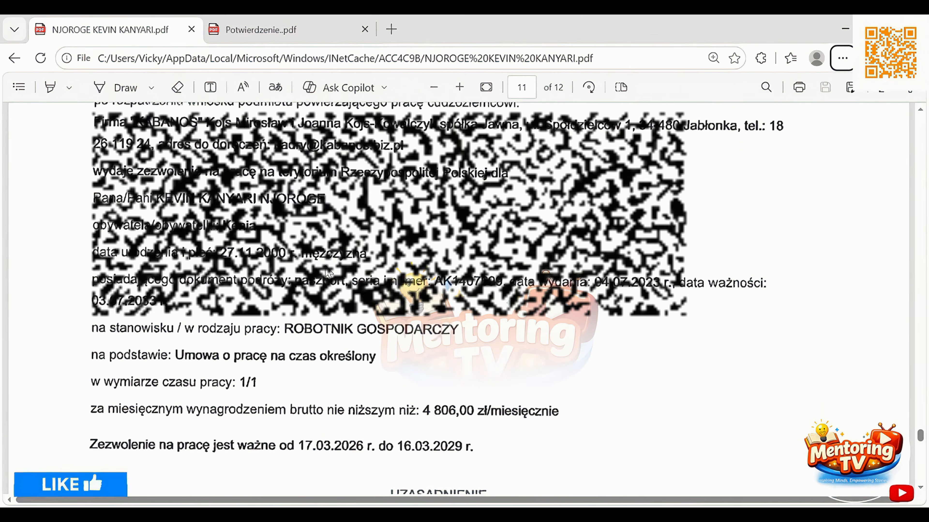
{"action": "scroll", "coordinate": [328, 273], "scroll_direction": "up", "scroll_amount": 4}
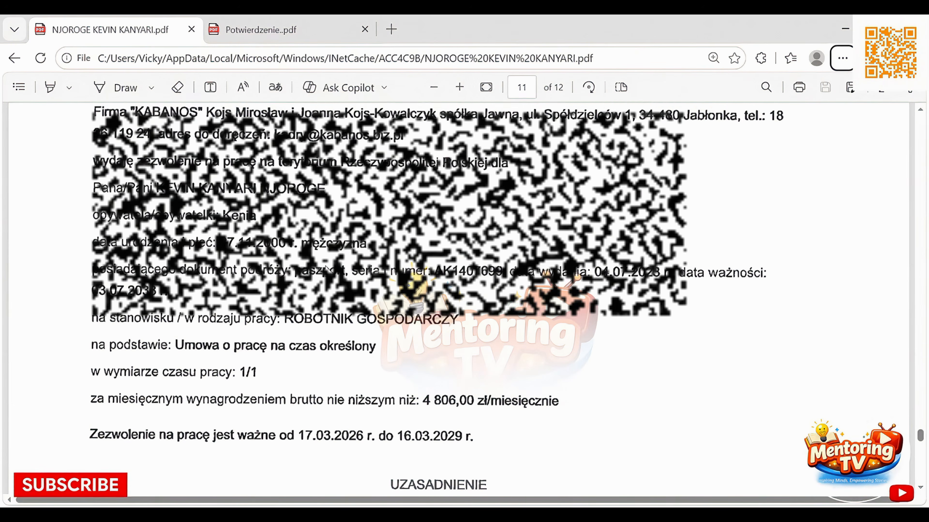
{"action": "scroll", "coordinate": [327, 271], "scroll_direction": "up", "scroll_amount": 3}
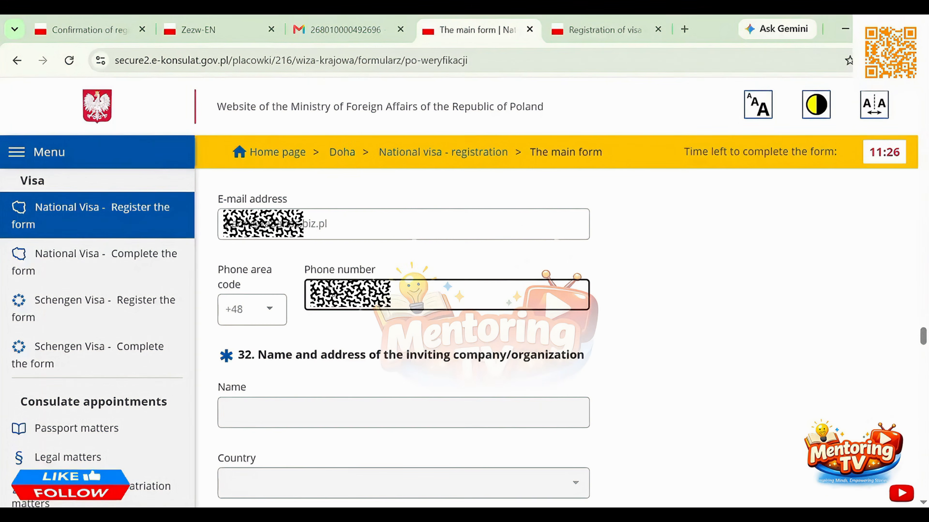
Examine the section 32 company and contact person fields and recheck the country, place, postal code and address entries above them
{"action": "scroll", "coordinate": [375, 351], "scroll_direction": "down", "scroll_amount": 2}
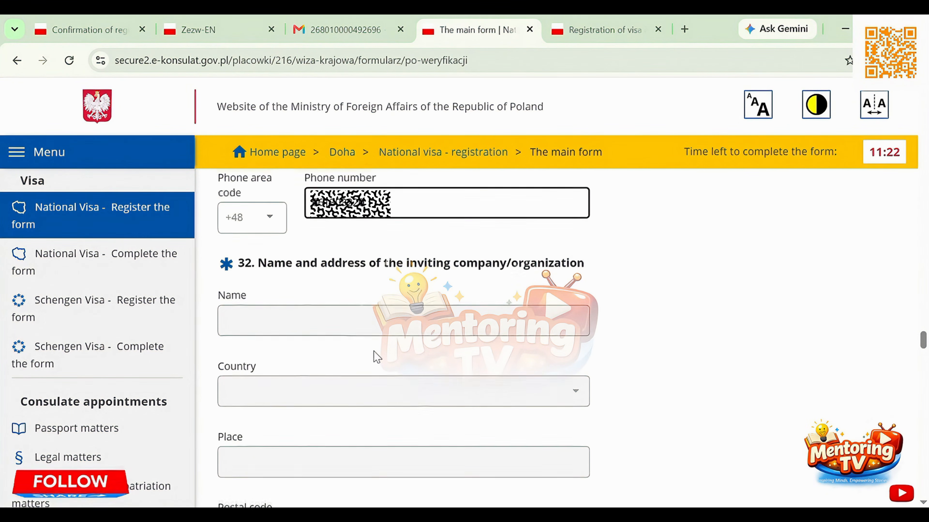
{"action": "scroll", "coordinate": [376, 356], "scroll_direction": "down", "scroll_amount": 1}
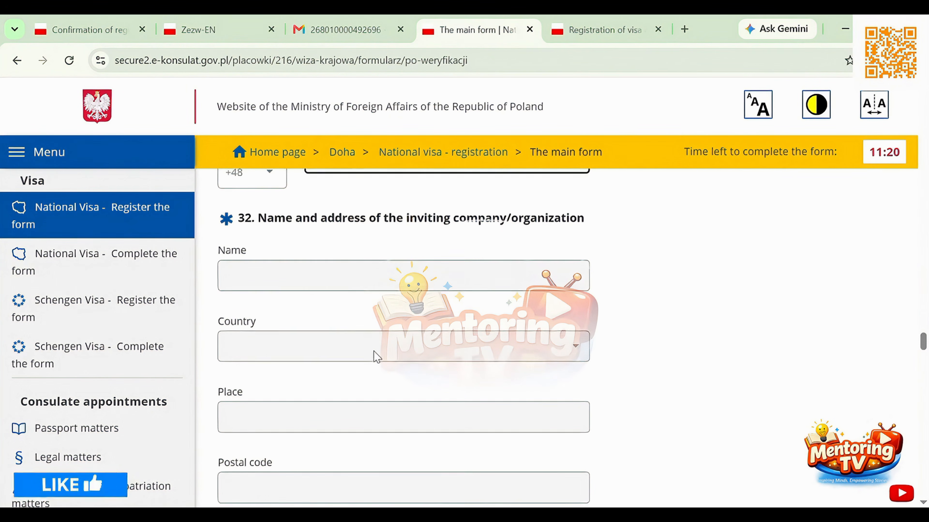
{"action": "scroll", "coordinate": [377, 357], "scroll_direction": "down", "scroll_amount": 1}
{"action": "scroll", "coordinate": [377, 357], "scroll_direction": "down", "scroll_amount": 2}
{"action": "scroll", "coordinate": [377, 357], "scroll_direction": "down", "scroll_amount": 7}
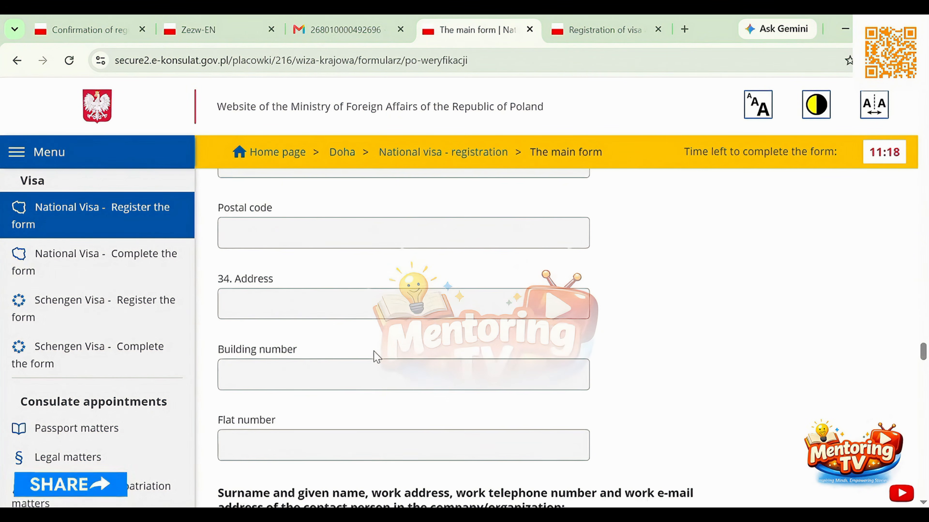
{"action": "scroll", "coordinate": [377, 357], "scroll_direction": "down", "scroll_amount": 10}
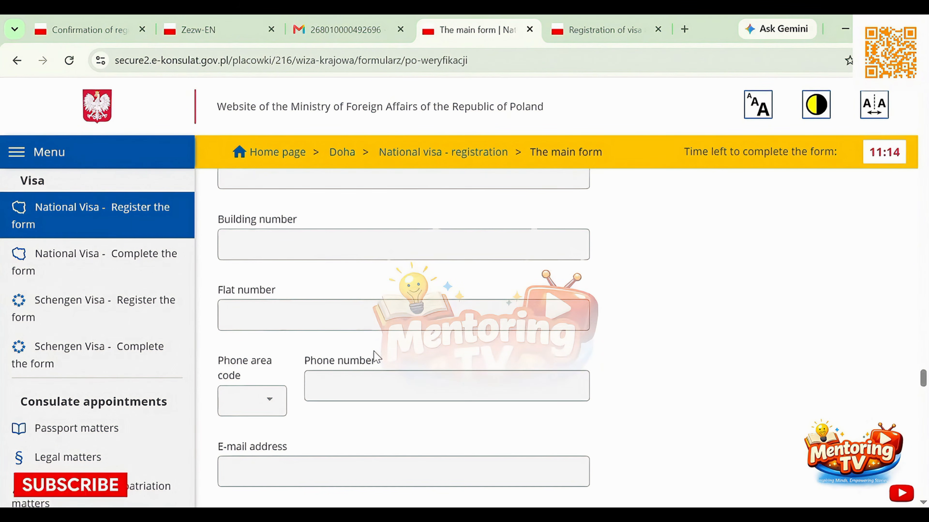
{"action": "scroll", "coordinate": [377, 357], "scroll_direction": "up", "scroll_amount": 15}
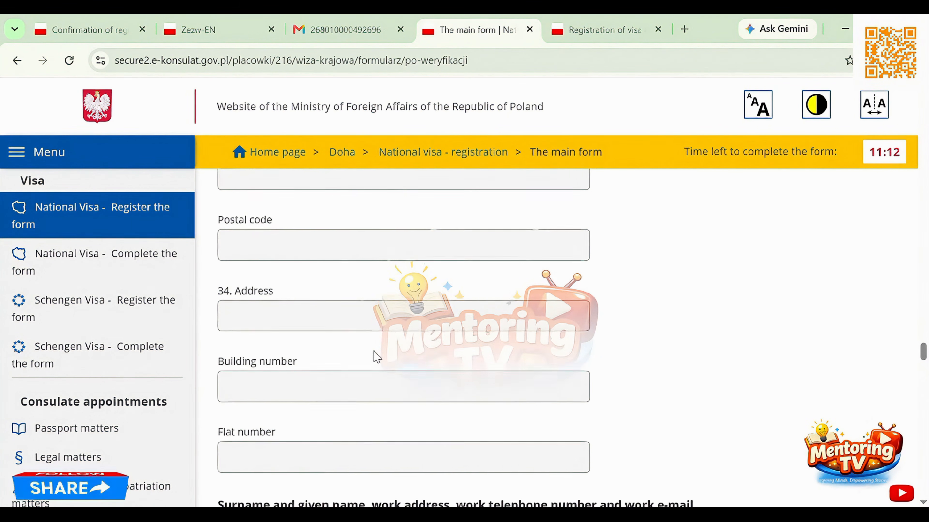
{"action": "scroll", "coordinate": [376, 356], "scroll_direction": "up", "scroll_amount": 4}
{"action": "scroll", "coordinate": [377, 357], "scroll_direction": "up", "scroll_amount": 6}
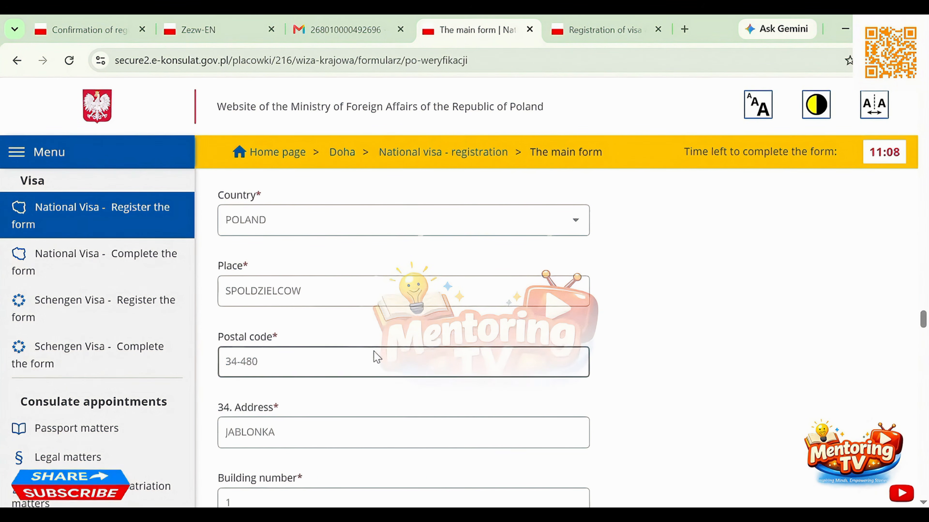
{"action": "scroll", "coordinate": [374, 358], "scroll_direction": "down", "scroll_amount": 5}
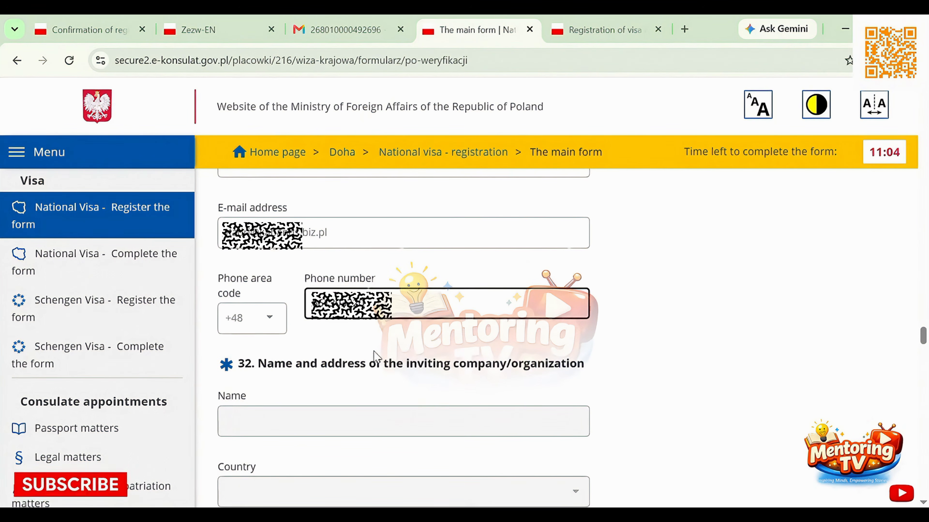
{"action": "scroll", "coordinate": [375, 353], "scroll_direction": "down", "scroll_amount": 10}
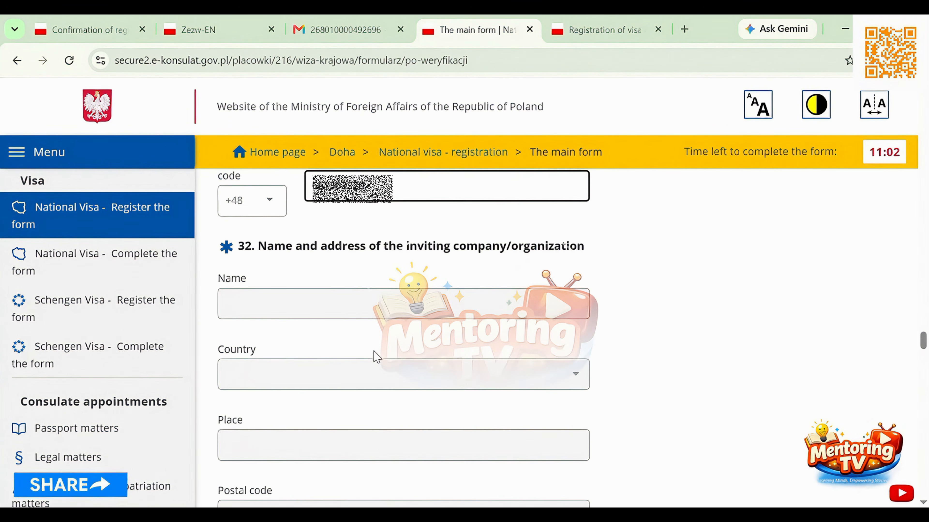
{"action": "scroll", "coordinate": [375, 358], "scroll_direction": "down", "scroll_amount": 10}
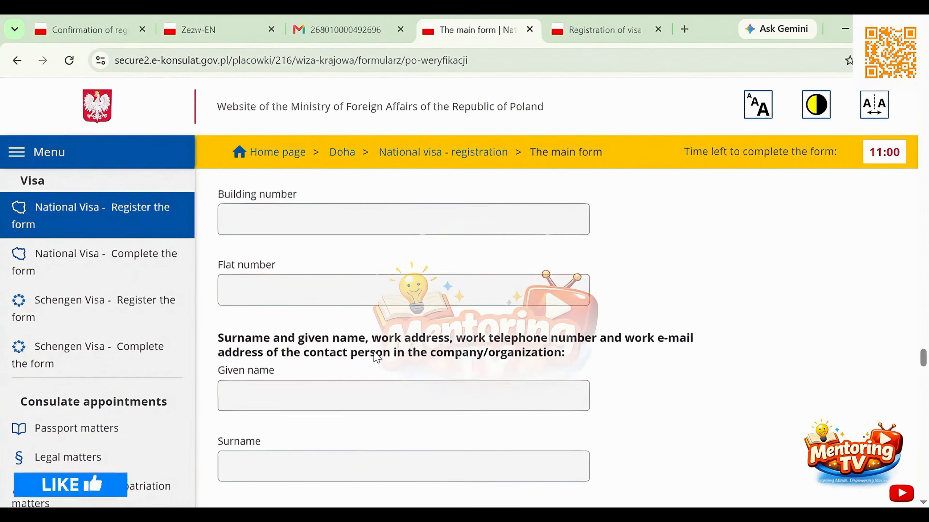
{"action": "scroll", "coordinate": [376, 357], "scroll_direction": "down", "scroll_amount": 10}
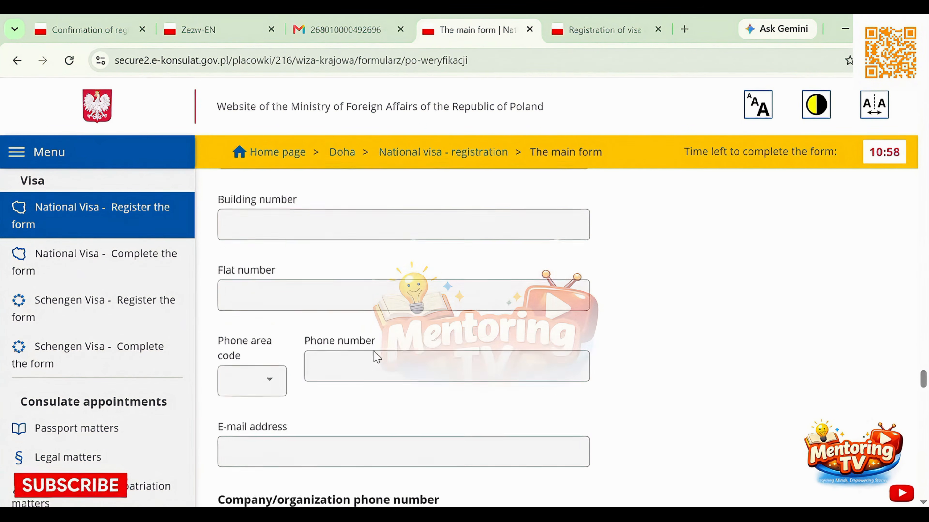
Declare in field 33 that a sponsor covers the travel and living expenses, specified as referred to in field 31 or 32
{"action": "scroll", "coordinate": [375, 352], "scroll_direction": "down", "scroll_amount": 6}
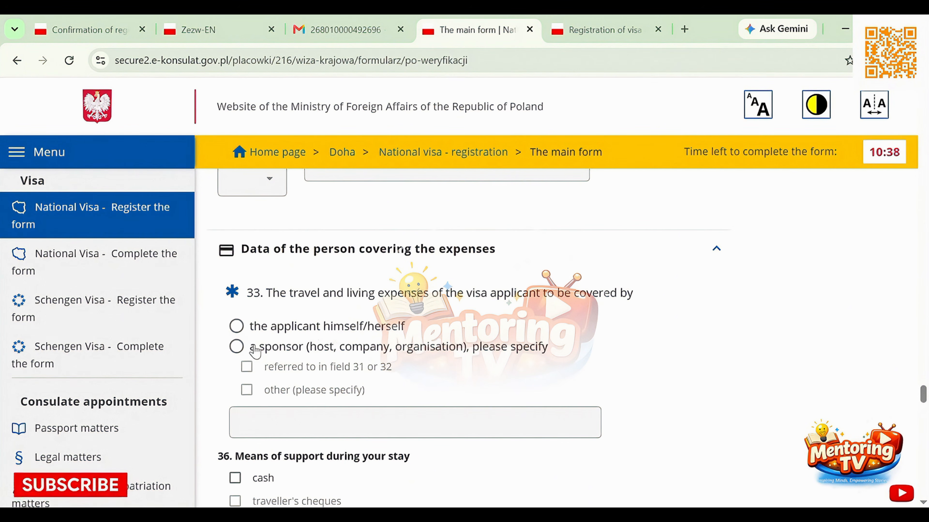
{"action": "left_click", "coordinate": [236, 347]}
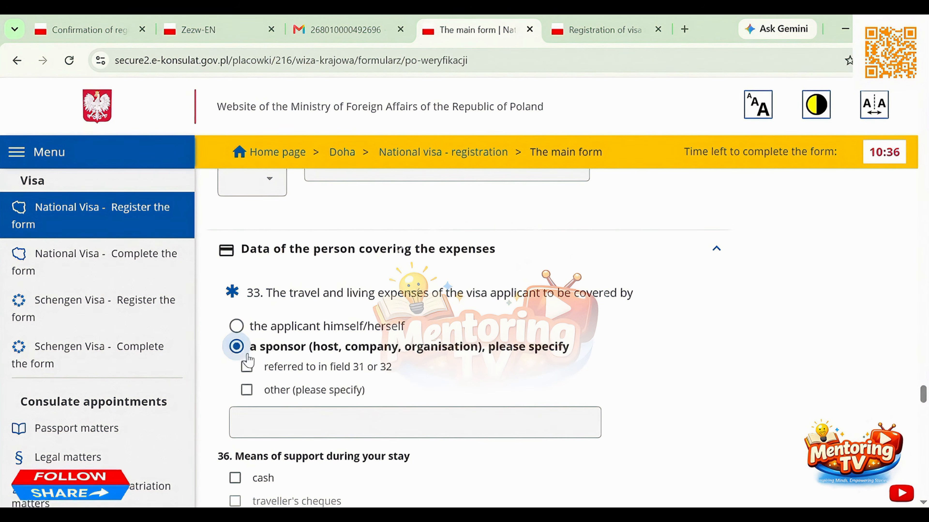
{"action": "left_click", "coordinate": [247, 368]}
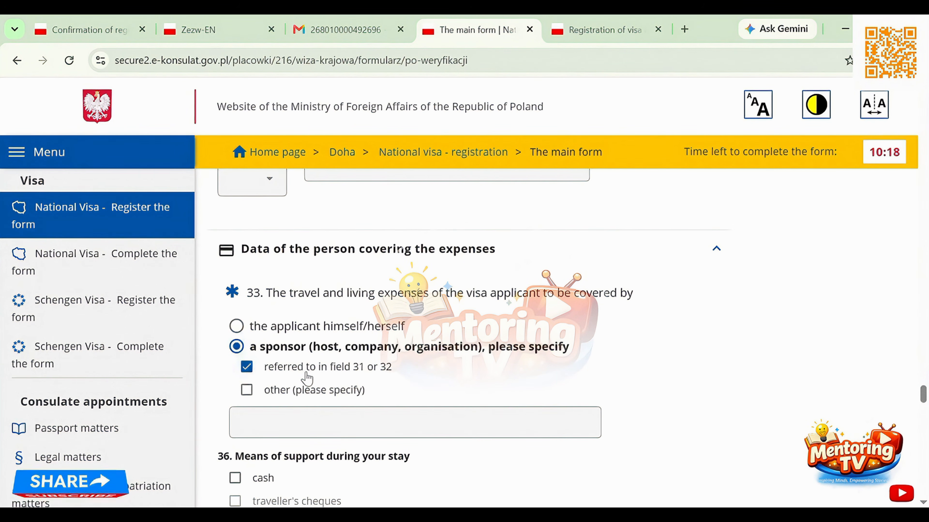
{"action": "scroll", "coordinate": [307, 378], "scroll_direction": "down", "scroll_amount": 2}
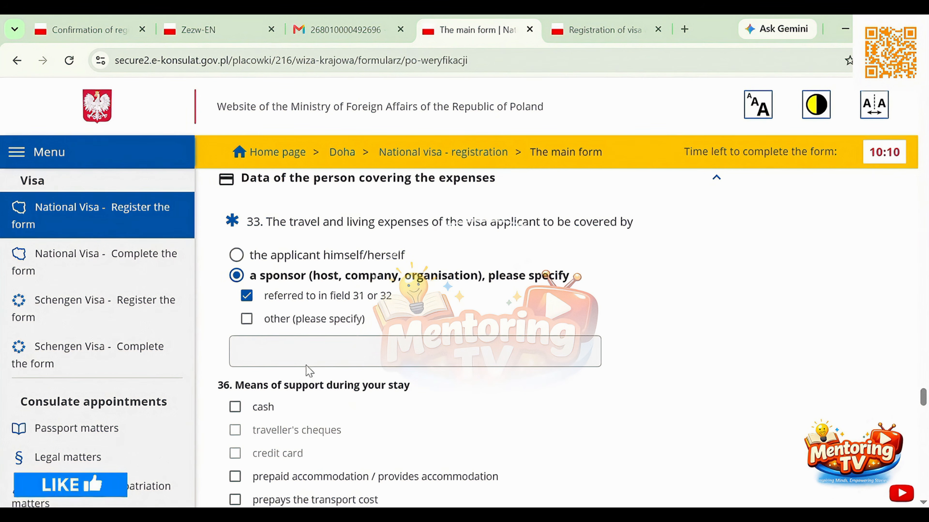
In field 36, mark cash, prepaid accommodation, prepaid transport cost and coverage of all expenses during the stay as means of support
{"action": "scroll", "coordinate": [307, 369], "scroll_direction": "down", "scroll_amount": 2}
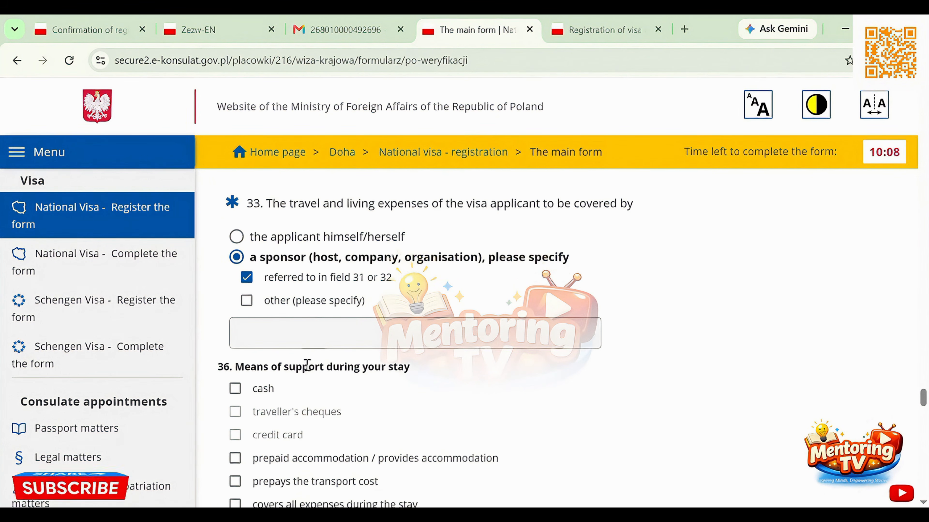
{"action": "scroll", "coordinate": [309, 369], "scroll_direction": "down", "scroll_amount": 1}
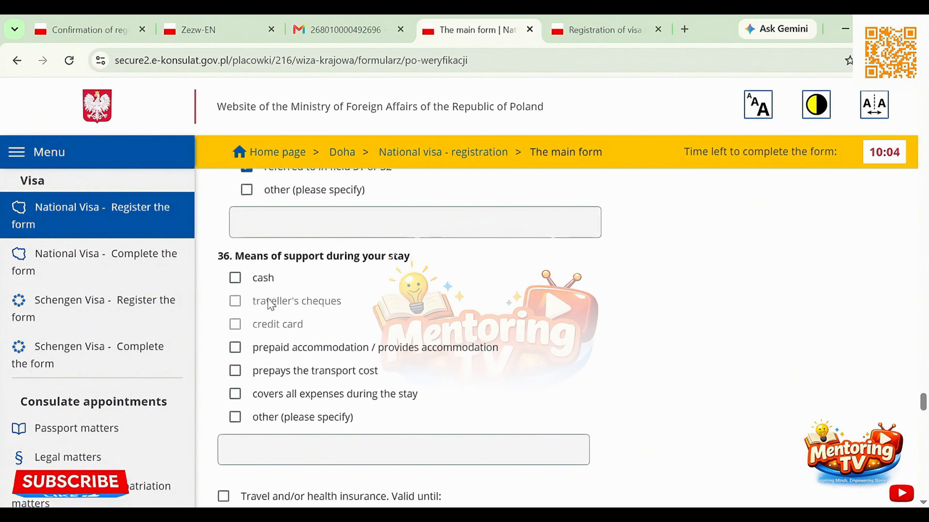
{"action": "scroll", "coordinate": [269, 299], "scroll_direction": "down", "scroll_amount": 1}
{"action": "left_click", "coordinate": [235, 256]}
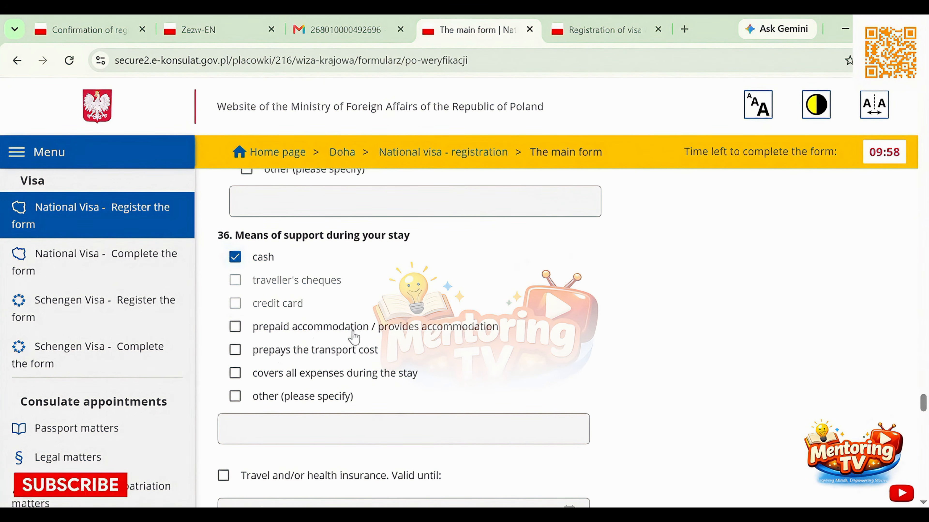
{"action": "left_click", "coordinate": [240, 331]}
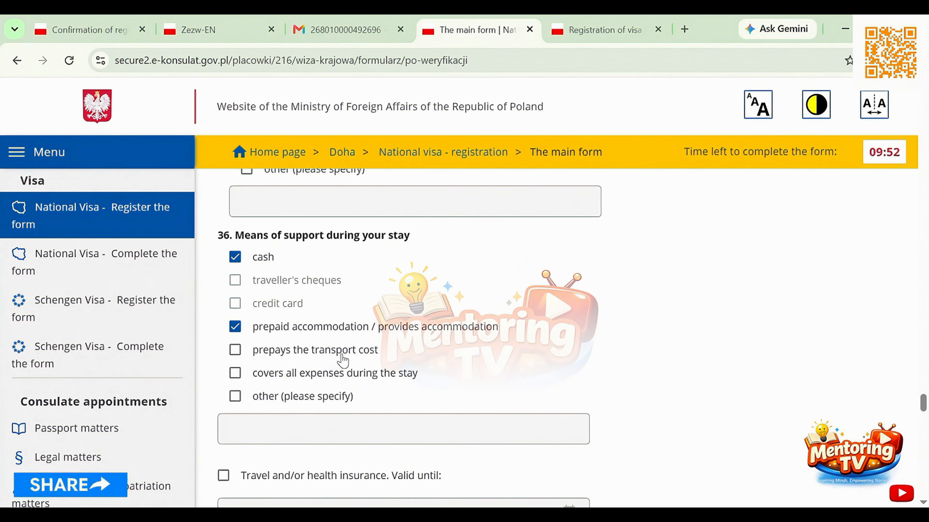
{"action": "left_click", "coordinate": [235, 350]}
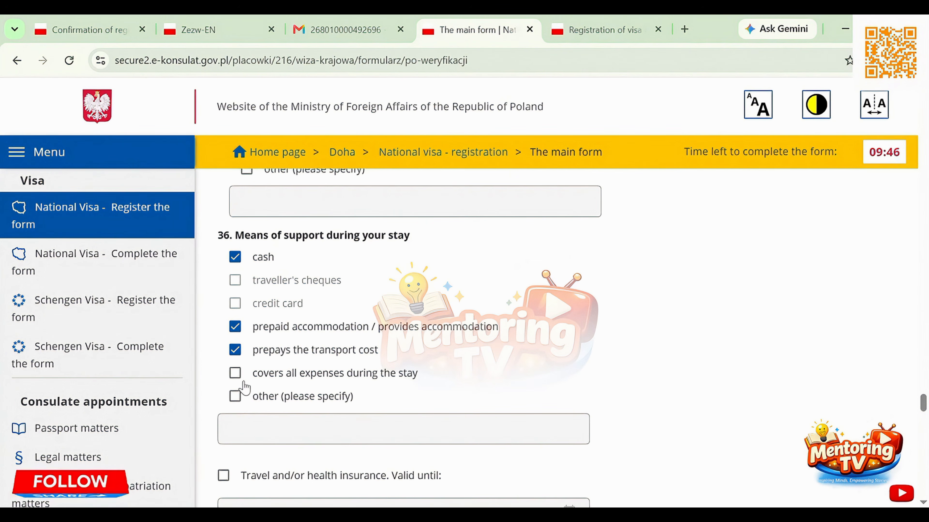
{"action": "left_click", "coordinate": [236, 376]}
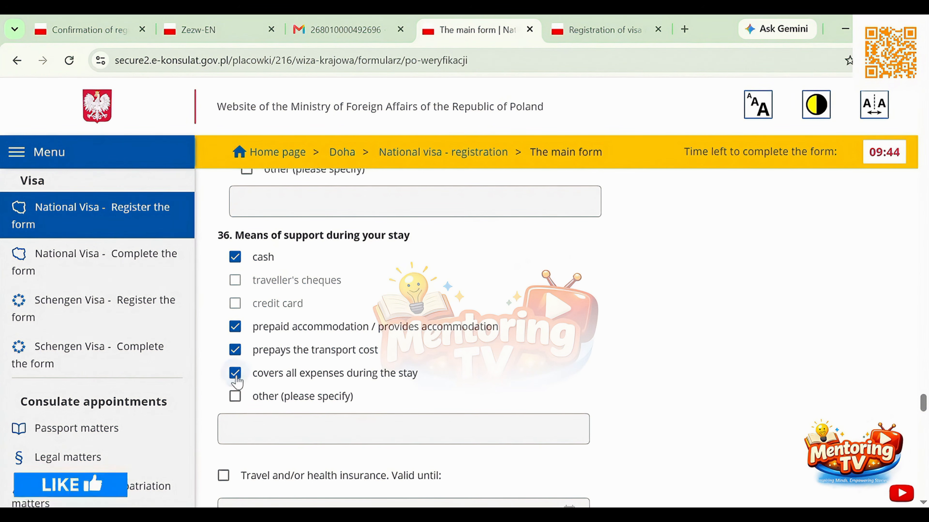
Add other means of support in field 36, specified as MONTHLY SALARY, and deselect coverage of all expenses during the stay
{"action": "left_click", "coordinate": [234, 398]}
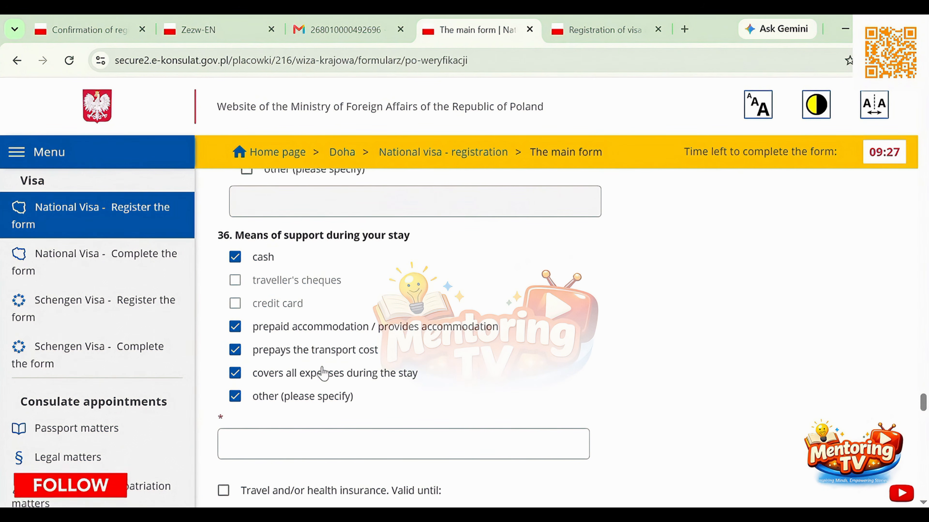
{"action": "left_click", "coordinate": [284, 446]}
{"action": "type", "text": "MONTHLY SALARY"}
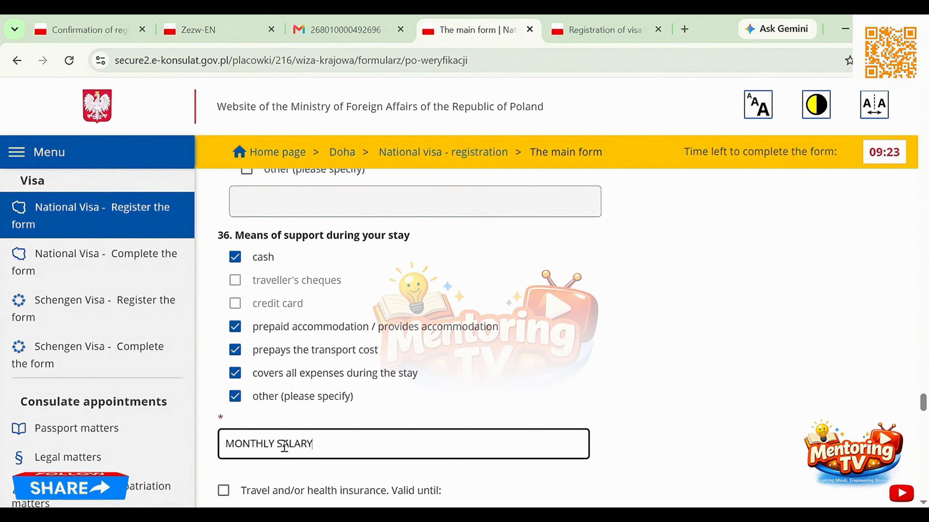
{"action": "scroll", "coordinate": [346, 398], "scroll_direction": "down", "scroll_amount": 1}
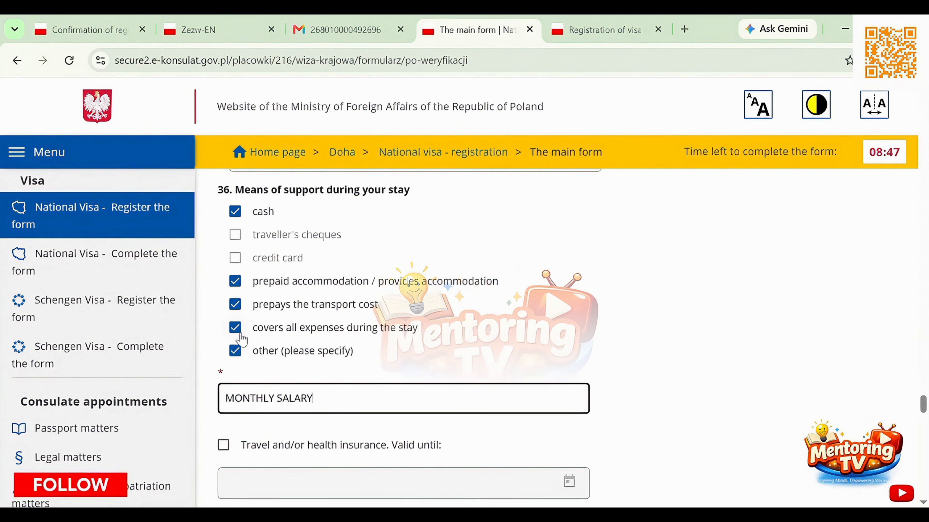
{"action": "left_click", "coordinate": [235, 327]}
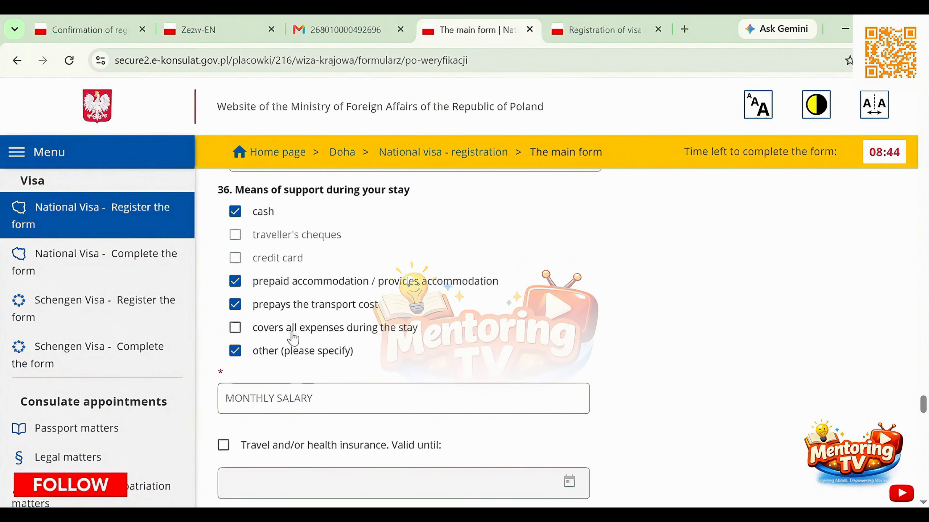
Examine the travel insurance entry and the section 34 work permit details, including document type, number, dates and issuing authority
{"action": "scroll", "coordinate": [334, 346], "scroll_direction": "down", "scroll_amount": 1}
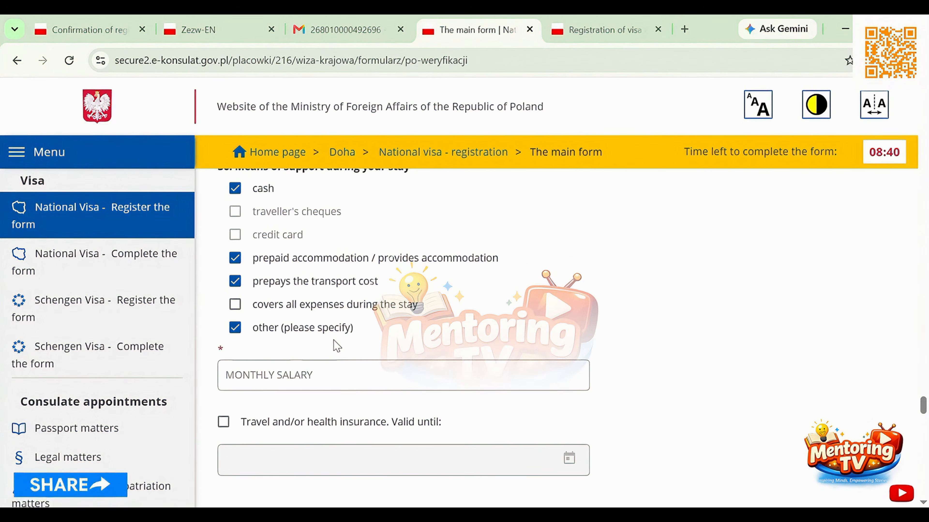
{"action": "scroll", "coordinate": [337, 346], "scroll_direction": "down", "scroll_amount": 3}
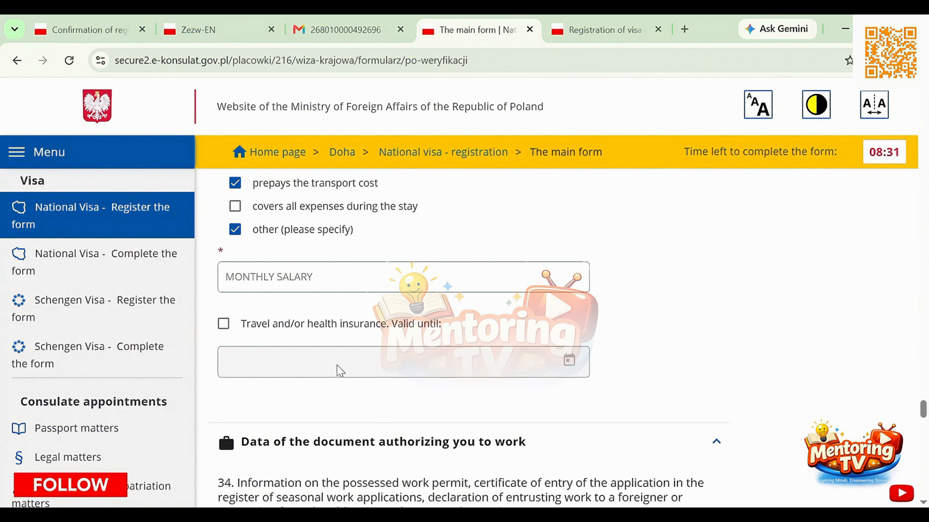
{"action": "scroll", "coordinate": [340, 371], "scroll_direction": "down", "scroll_amount": 6}
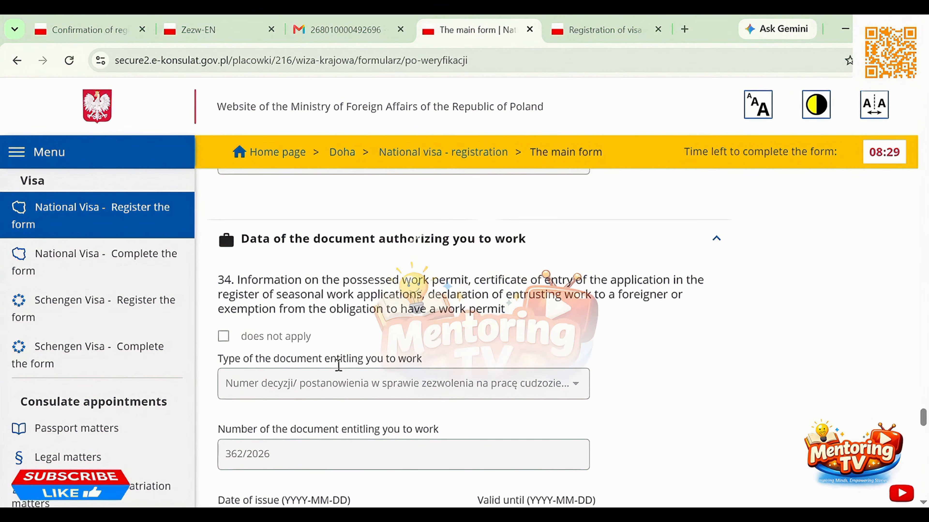
{"action": "scroll", "coordinate": [338, 366], "scroll_direction": "down", "scroll_amount": 1}
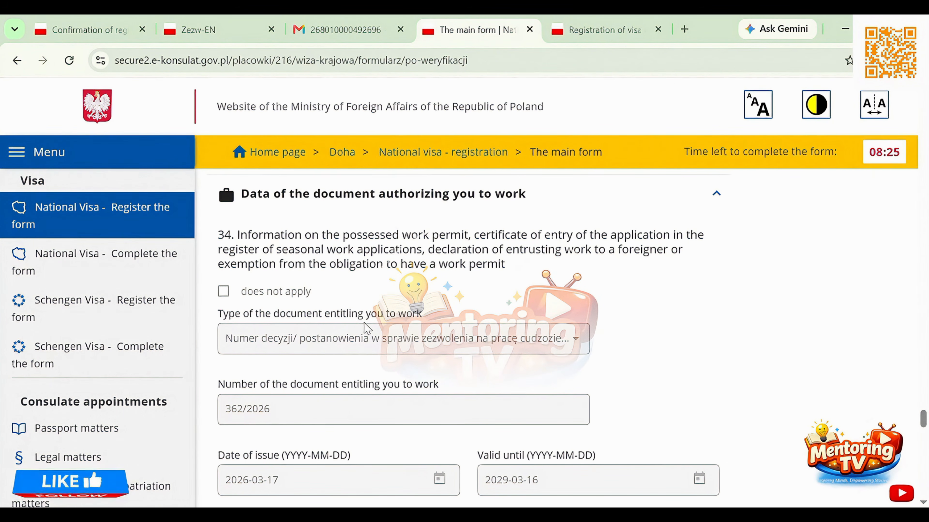
{"action": "scroll", "coordinate": [366, 329], "scroll_direction": "down", "scroll_amount": 1}
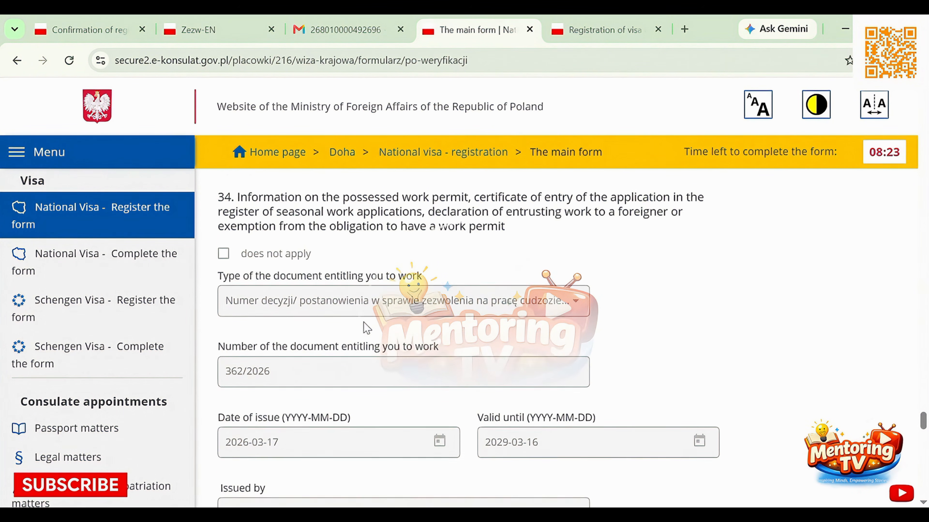
{"action": "scroll", "coordinate": [366, 328], "scroll_direction": "down", "scroll_amount": 1}
{"action": "scroll", "coordinate": [366, 329], "scroll_direction": "down", "scroll_amount": 1}
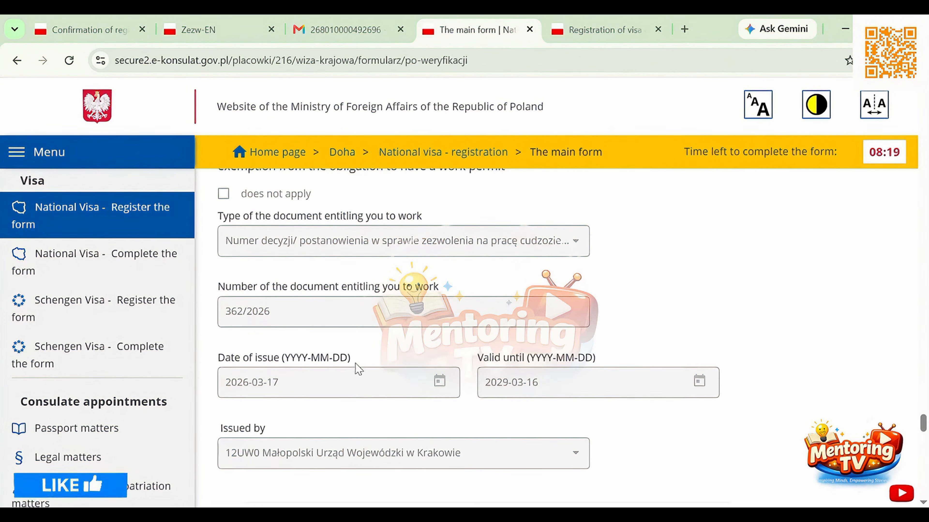
{"action": "scroll", "coordinate": [359, 371], "scroll_direction": "down", "scroll_amount": 3}
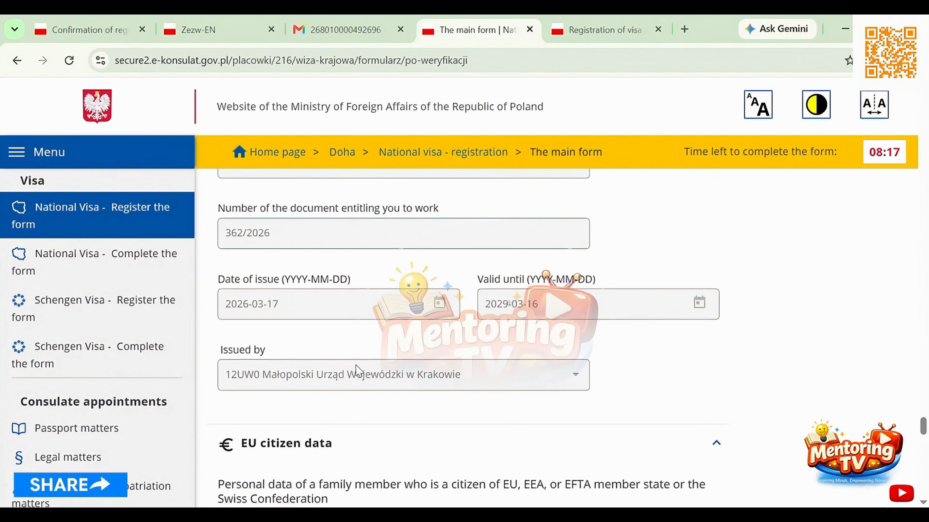
Mark the EU citizen data section about a family member from an EU, EEA or EFTA state as not applicable
{"action": "scroll", "coordinate": [359, 371], "scroll_direction": "down", "scroll_amount": 4}
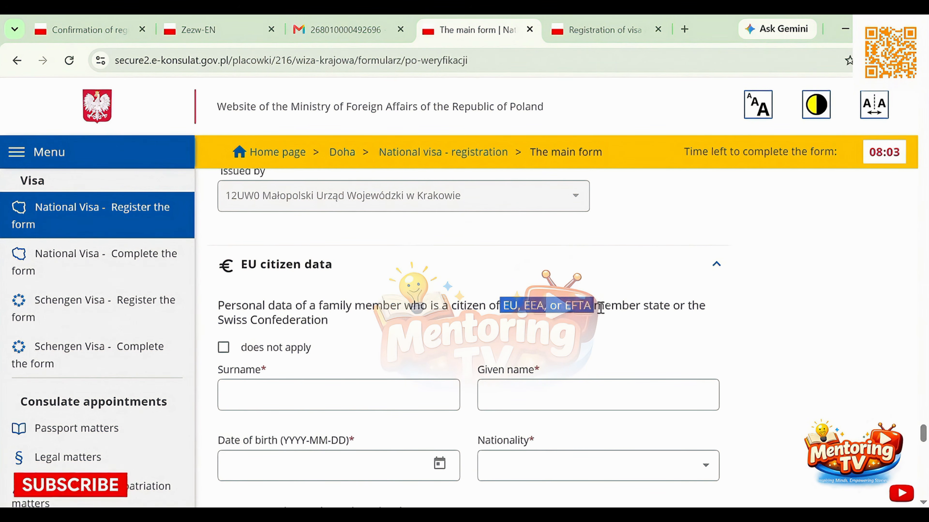
{"action": "left_click", "coordinate": [223, 347]}
{"action": "scroll", "coordinate": [321, 373], "scroll_direction": "down", "scroll_amount": 10}
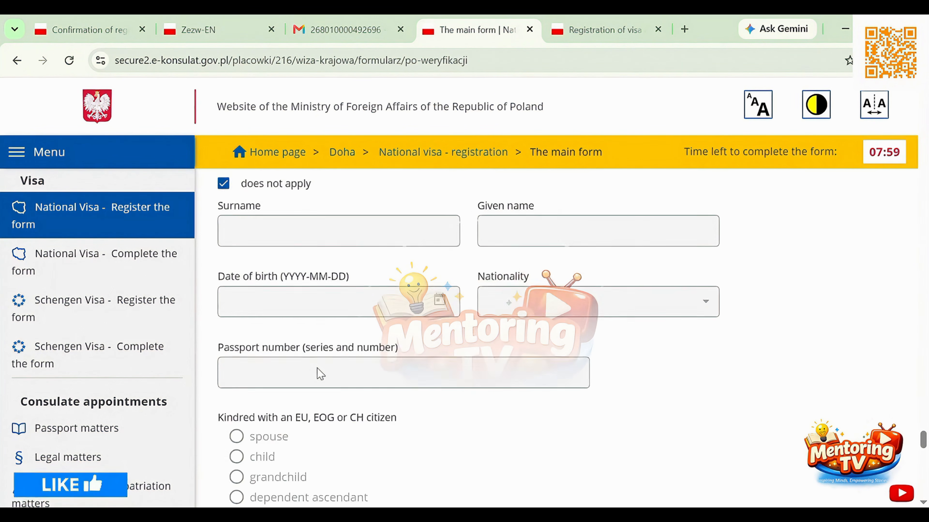
{"action": "scroll", "coordinate": [318, 366], "scroll_direction": "up", "scroll_amount": 2}
{"action": "scroll", "coordinate": [318, 366], "scroll_direction": "up", "scroll_amount": 2}
{"action": "scroll", "coordinate": [318, 366], "scroll_direction": "down", "scroll_amount": 2}
{"action": "scroll", "coordinate": [320, 364], "scroll_direction": "up", "scroll_amount": 8}
{"action": "scroll", "coordinate": [317, 368], "scroll_direction": "down", "scroll_amount": 3}
{"action": "scroll", "coordinate": [318, 368], "scroll_direction": "down", "scroll_amount": 1}
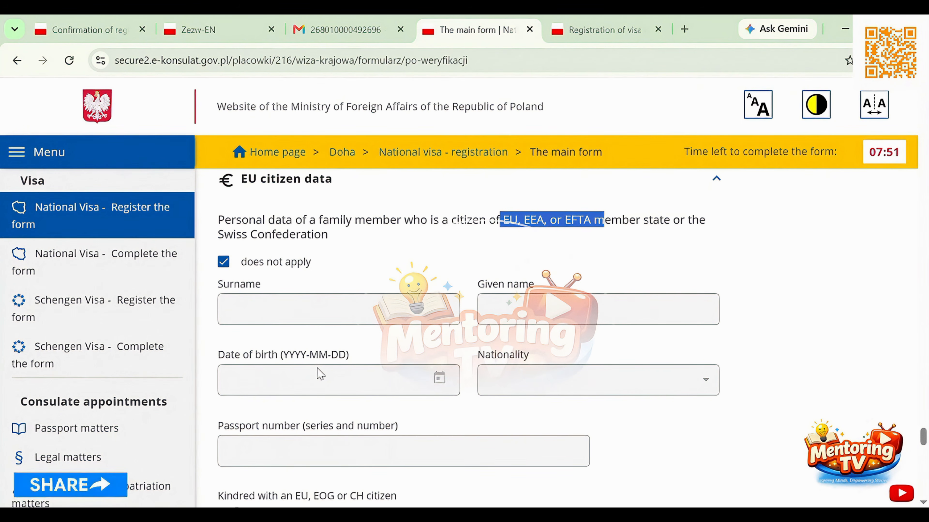
Accept the non-refundable fee, travel health insurance, truthfulness and GDPR consent declarations in the Applicant's data section
{"action": "scroll", "coordinate": [321, 373], "scroll_direction": "down", "scroll_amount": 5}
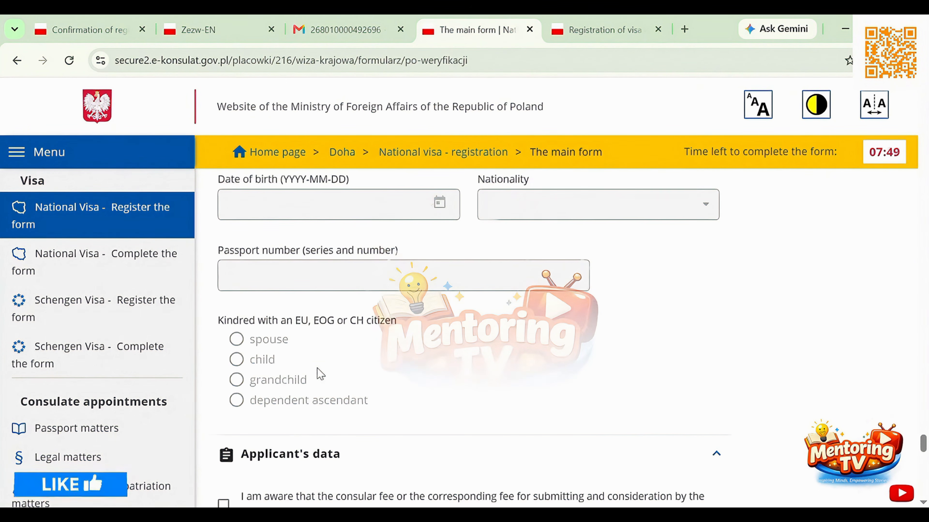
{"action": "scroll", "coordinate": [321, 374], "scroll_direction": "down", "scroll_amount": 5}
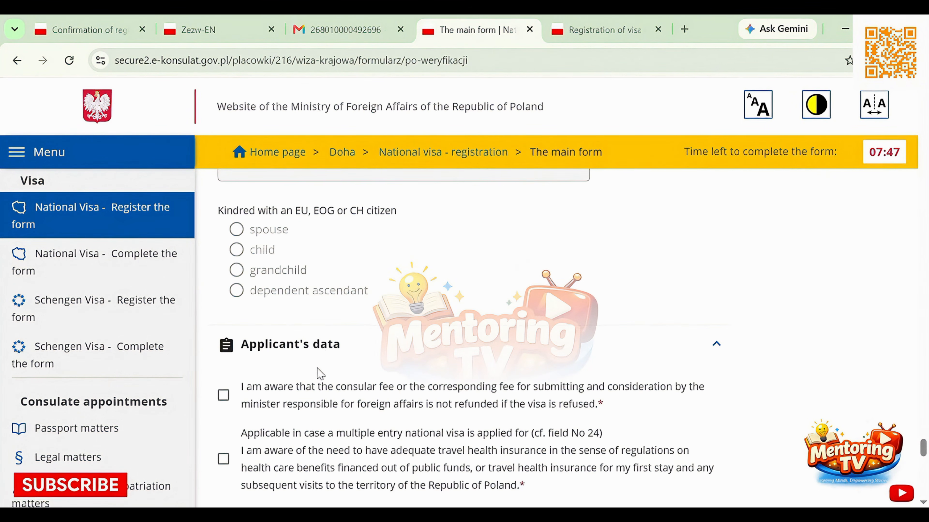
{"action": "scroll", "coordinate": [319, 373], "scroll_direction": "down", "scroll_amount": 1}
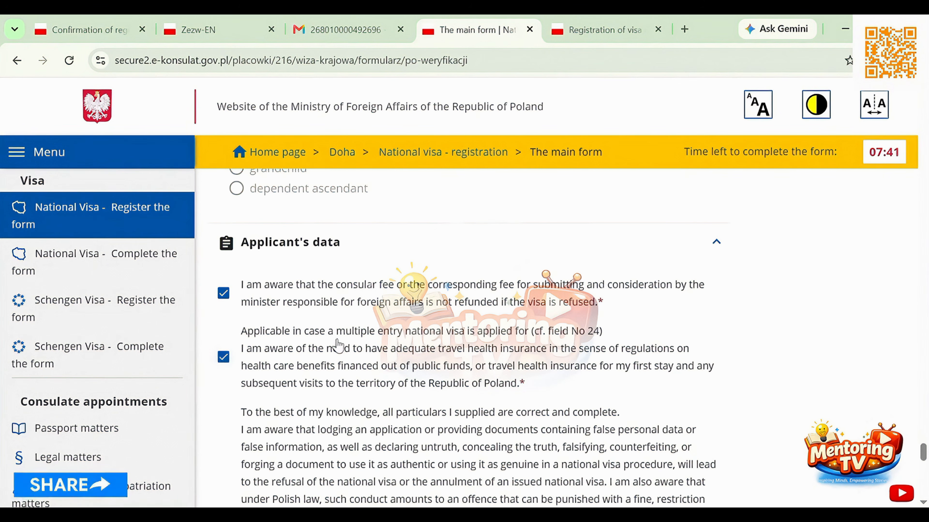
{"action": "scroll", "coordinate": [338, 346], "scroll_direction": "down", "scroll_amount": 5}
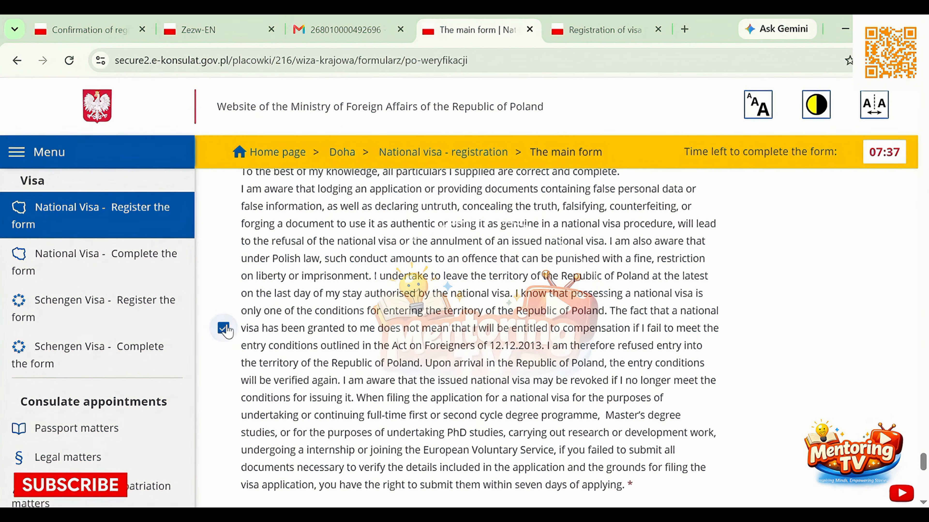
{"action": "scroll", "coordinate": [309, 331], "scroll_direction": "down", "scroll_amount": 2}
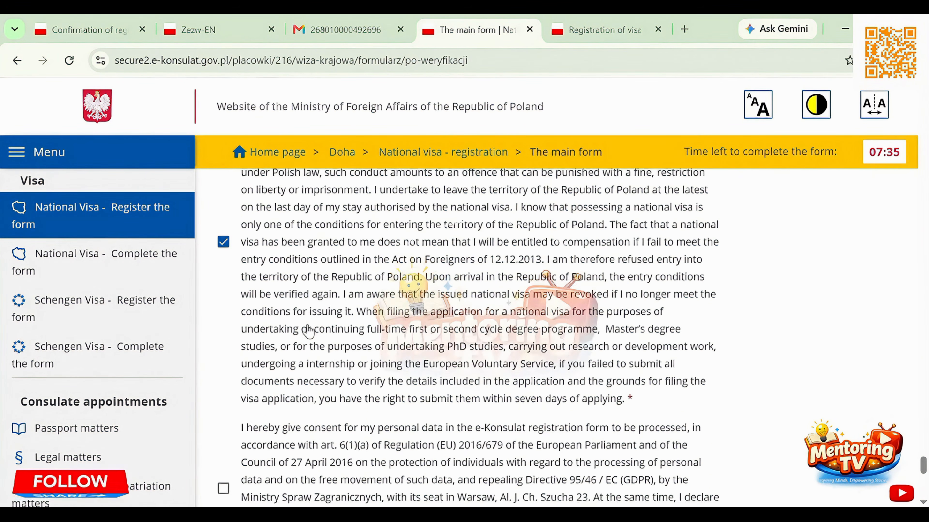
{"action": "scroll", "coordinate": [308, 329], "scroll_direction": "down", "scroll_amount": 2}
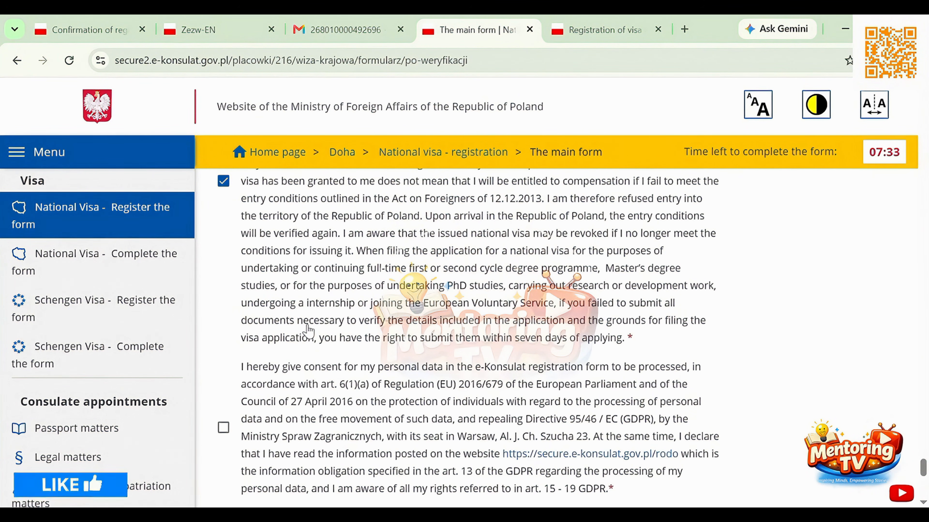
{"action": "scroll", "coordinate": [308, 329], "scroll_direction": "down", "scroll_amount": 3}
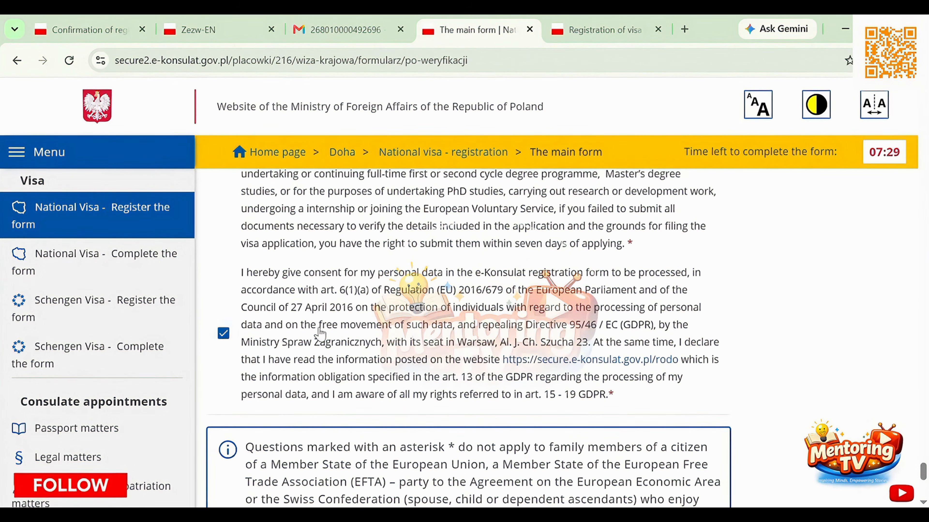
Proceed from the completed main form and save it to submit the national visa application
{"action": "scroll", "coordinate": [319, 331], "scroll_direction": "down", "scroll_amount": 6}
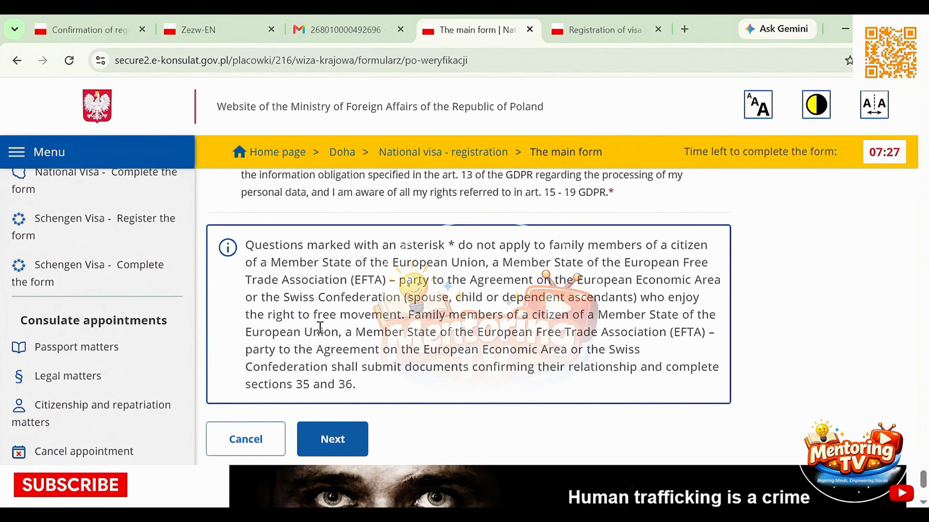
{"action": "left_click", "coordinate": [331, 438]}
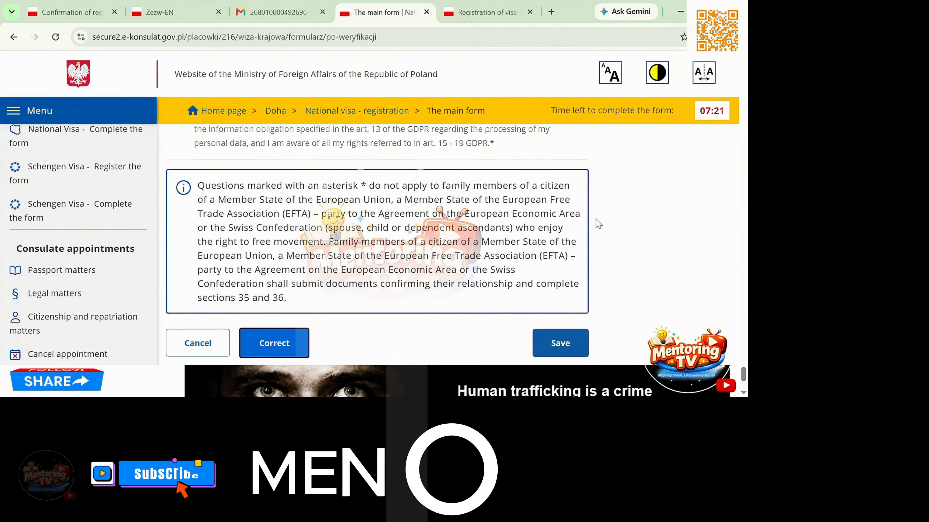
{"action": "left_click", "coordinate": [559, 343]}
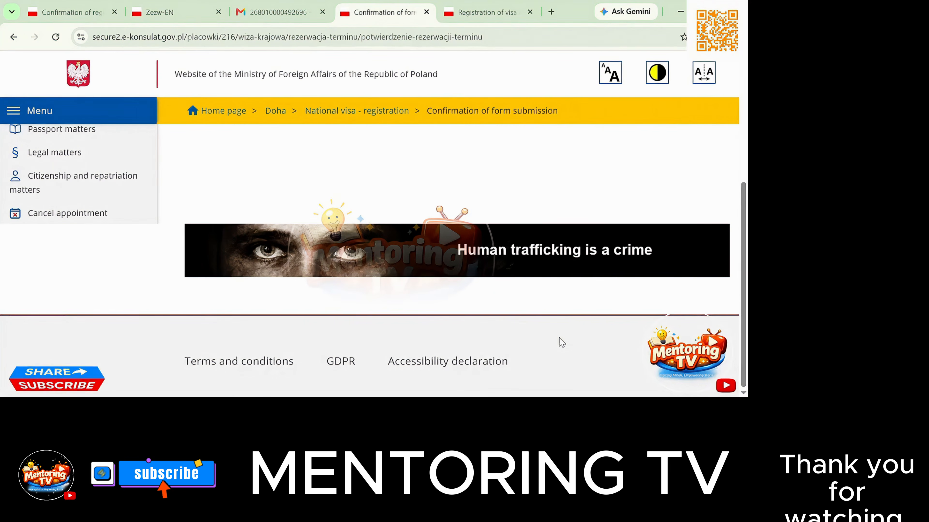